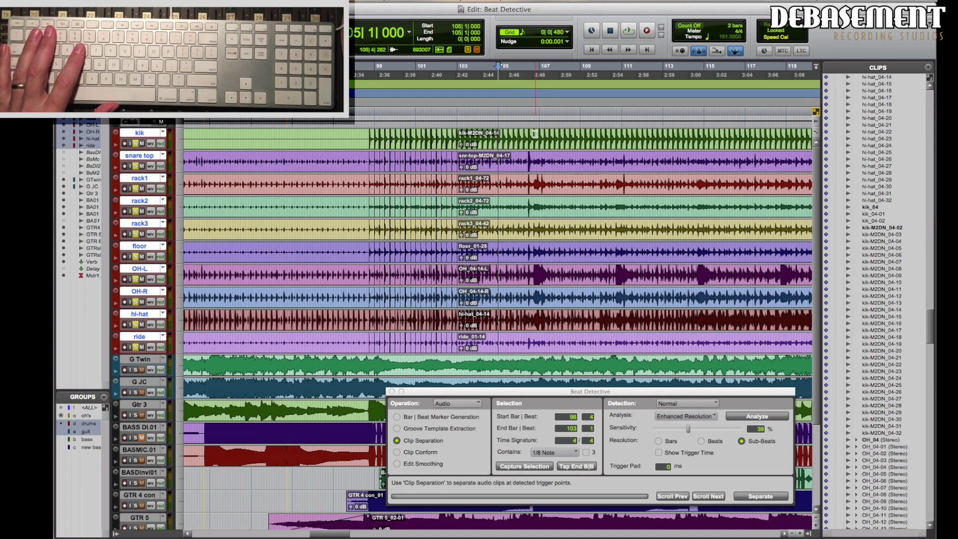
Step: Select the separated drum clips between 98|4 and bar 103 on all drum tracks
left_click(537, 134)
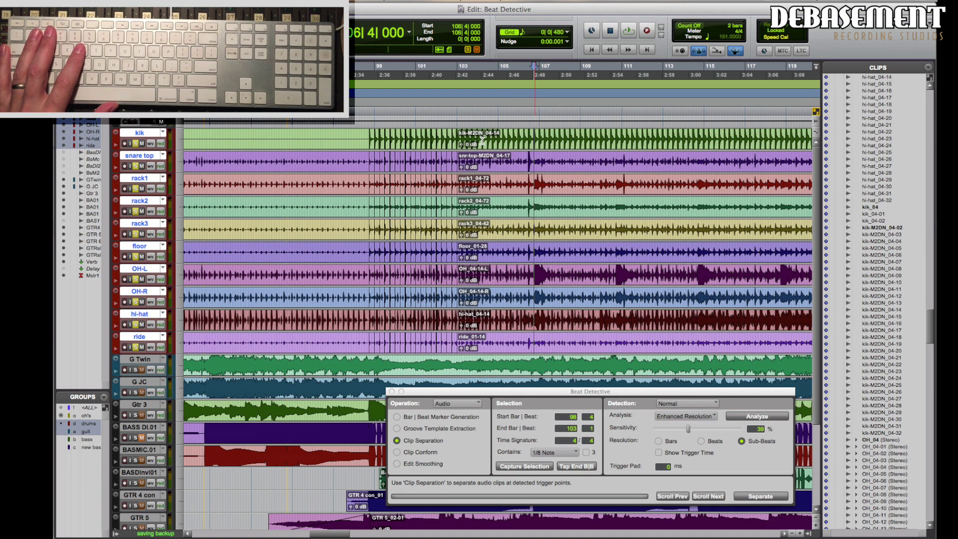
double_click(371, 141)
left_click(454, 142, "shift")
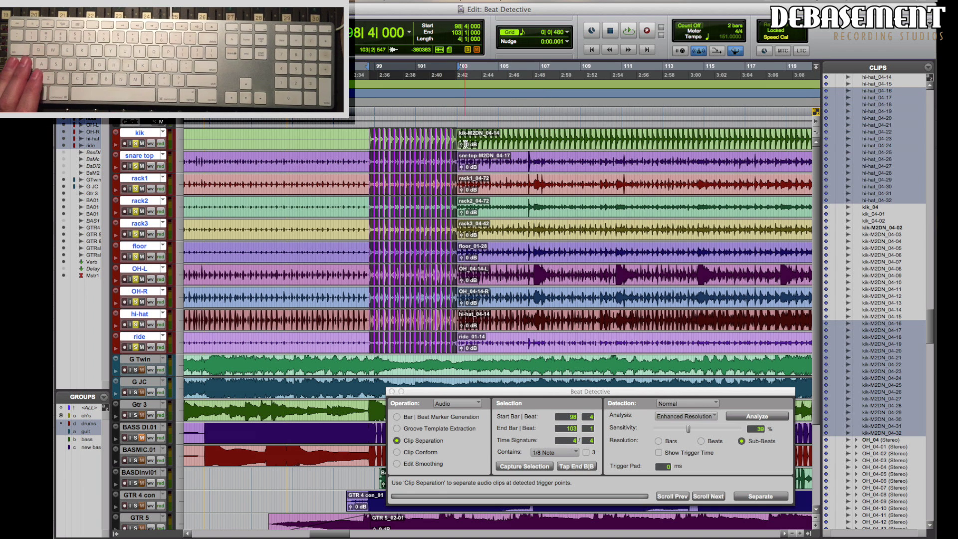
Step: Extend the start of the long drum clips at bar 103 back to about 102|4|832, exposing the first kick hit
double_click(502, 148)
key("t")
key("t")
key("t")
key("t")
key("t")
key("t")
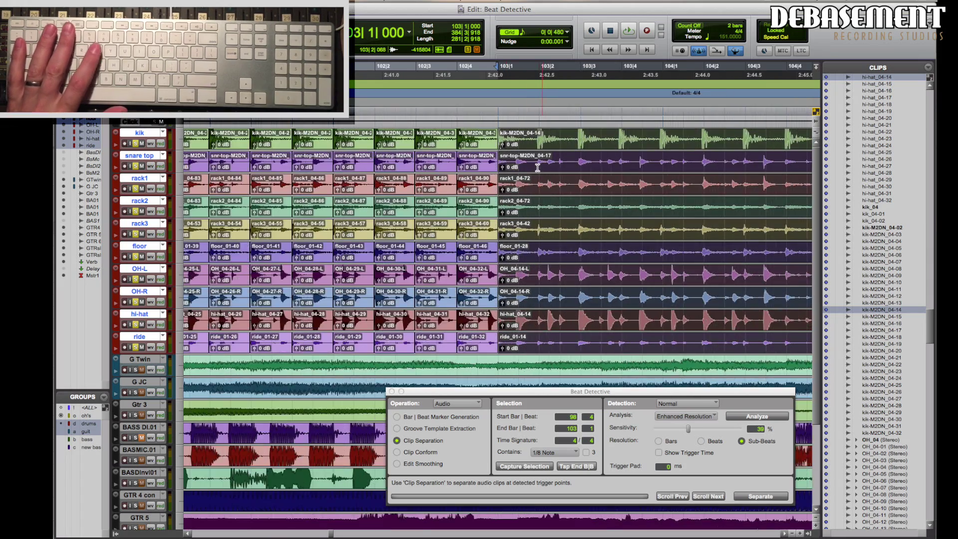
key("t")
key("t")
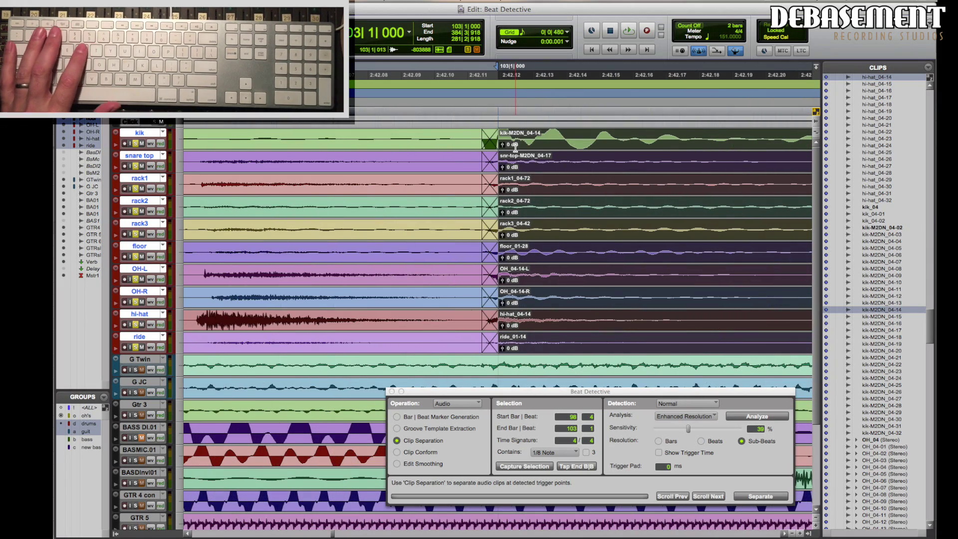
key("r")
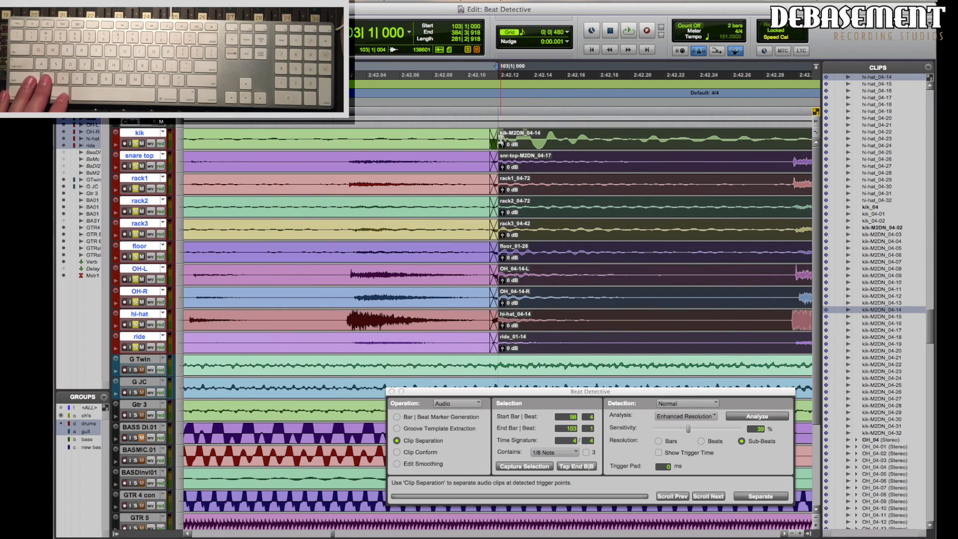
left_click_drag(453, 138, 410, 139)
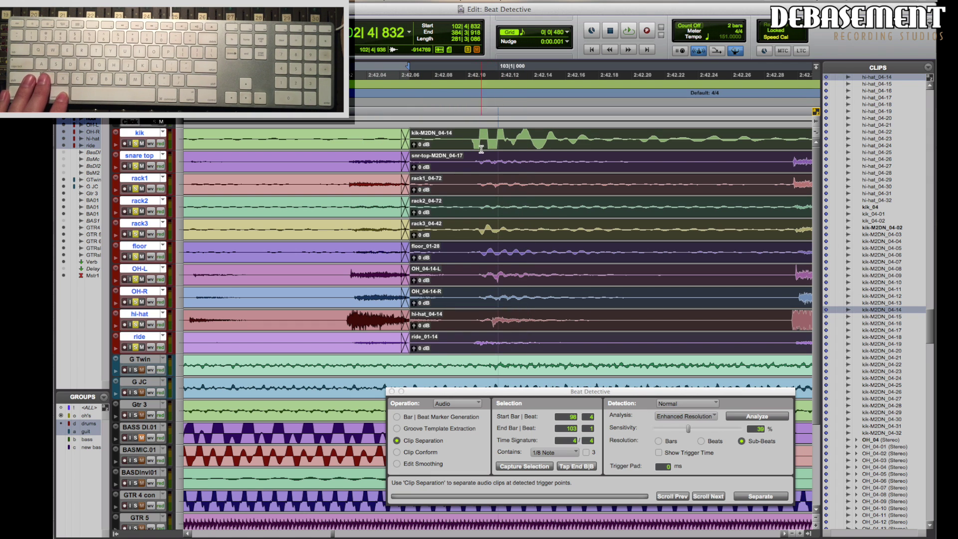
Step: Trim the start of the long drum clips to the kick transient at 102|4|923
key("Tab")
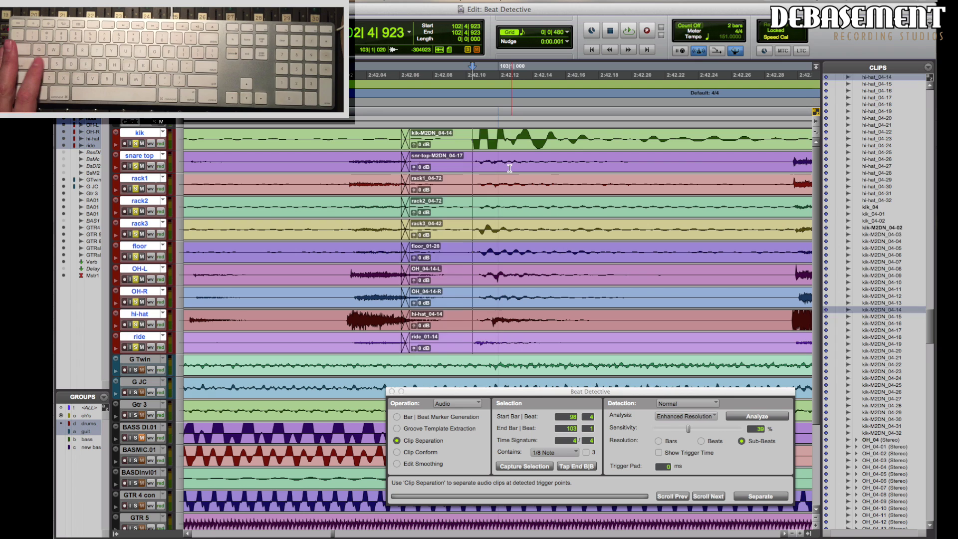
key("a")
key("alt+shift+Return")
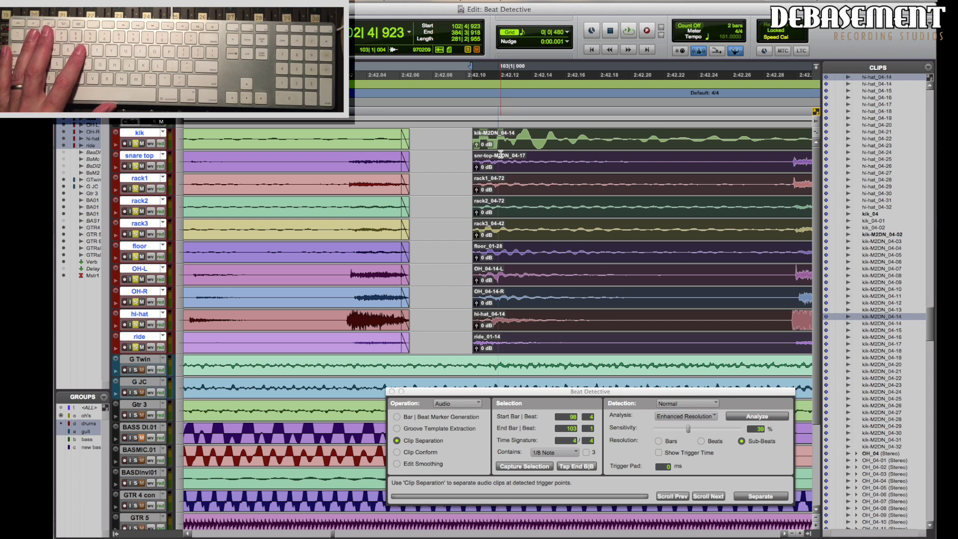
Step: Extend the selection from the trimmed drum clips through the last drum clips of the song
key("r")
key("r")
key("r")
key("r")
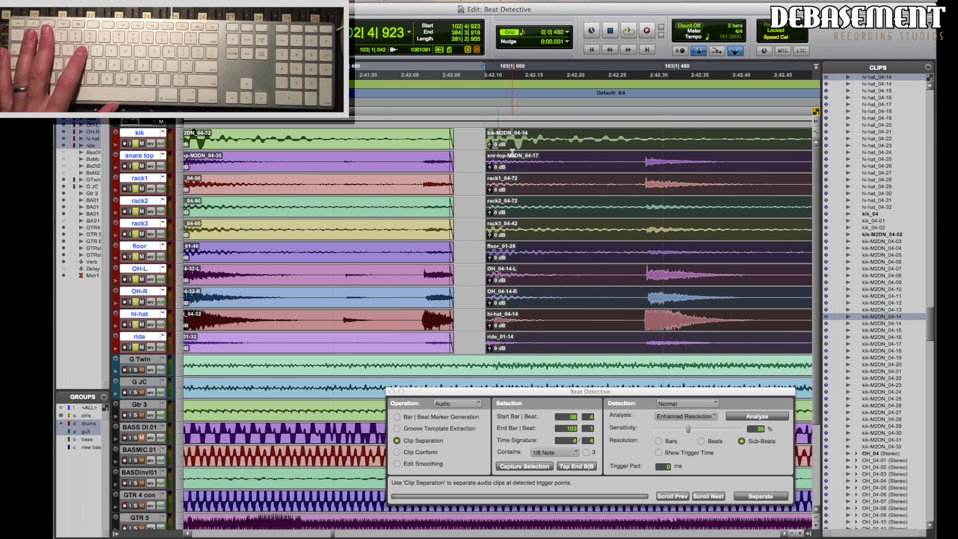
key("r")
key("r")
key("r")
key("r")
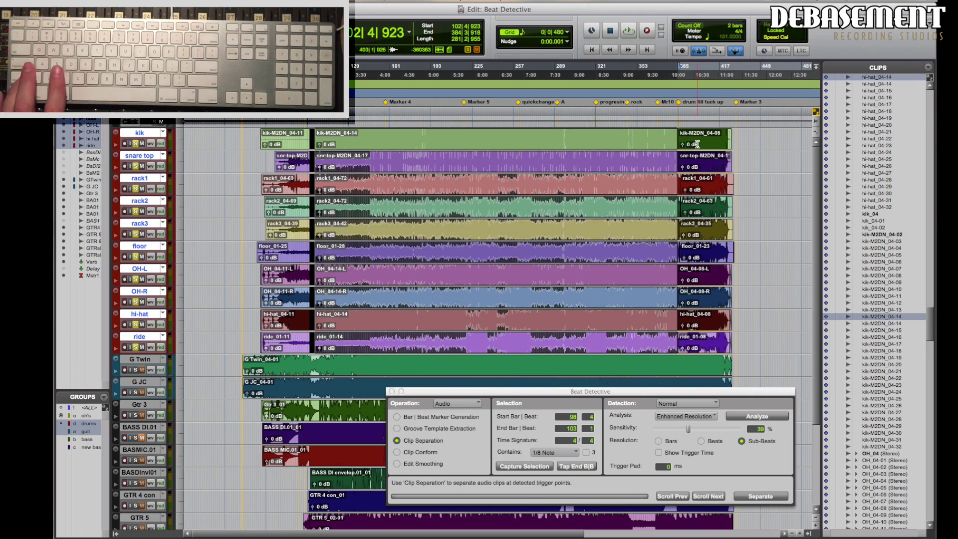
left_click(694, 142, "shift")
Step: Close Beat Detective and move the selected drum clips so they start on the grid at 103|1|000
key("t")
key("t")
key("t")
key("t")
key("t")
key("t")
key("t")
key("t")
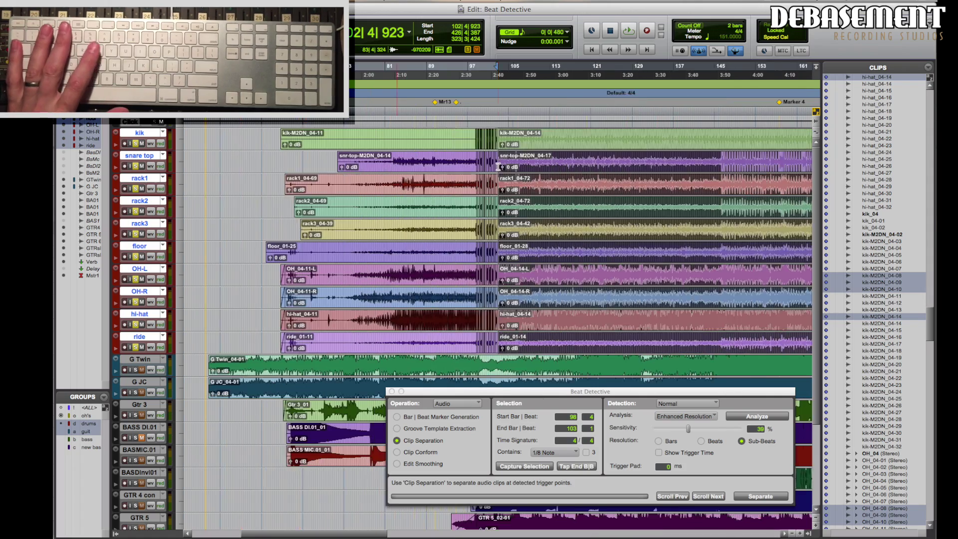
key("t")
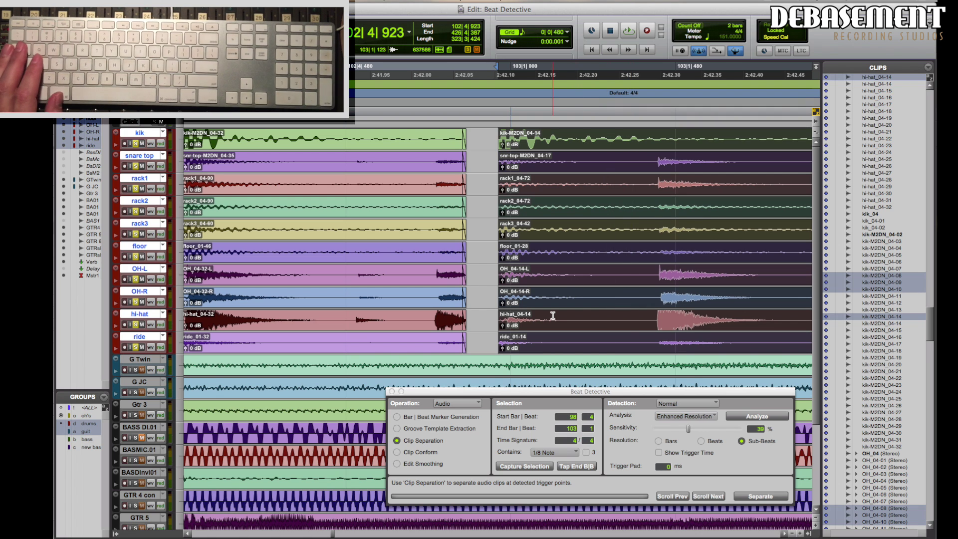
key("super+8")
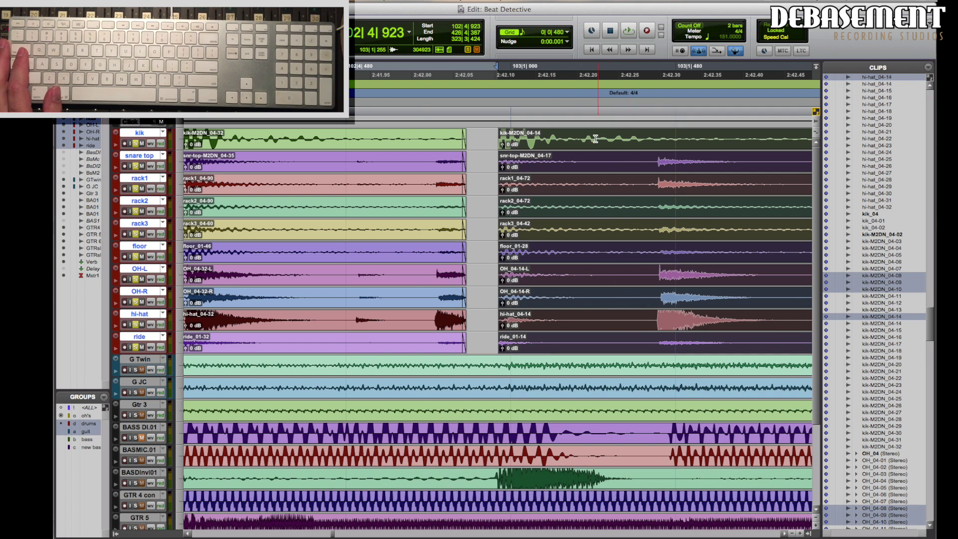
left_click_drag(588, 145, 606, 145)
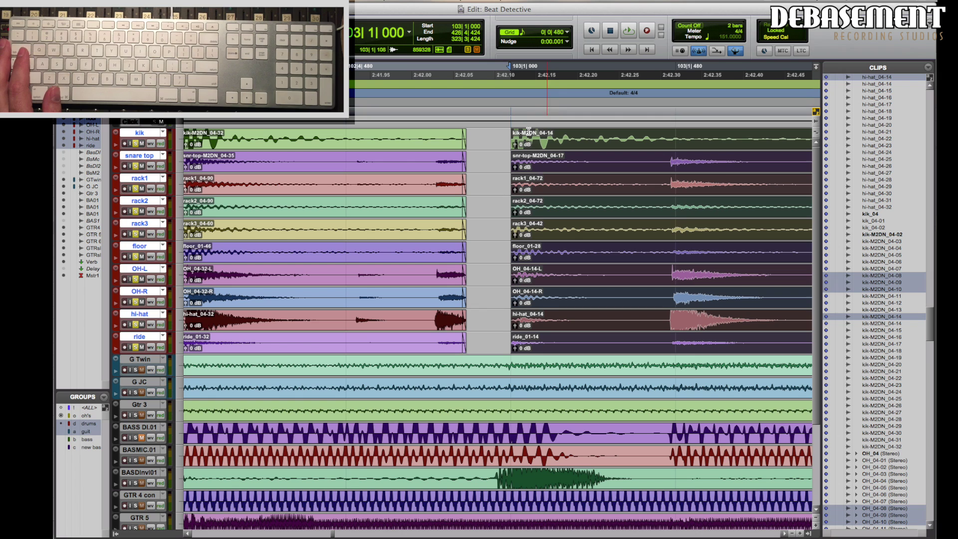
Step: Extend the start of the moved drum clips back to about 102|4|887 and undo that trim
left_click_drag(513, 136, 486, 140)
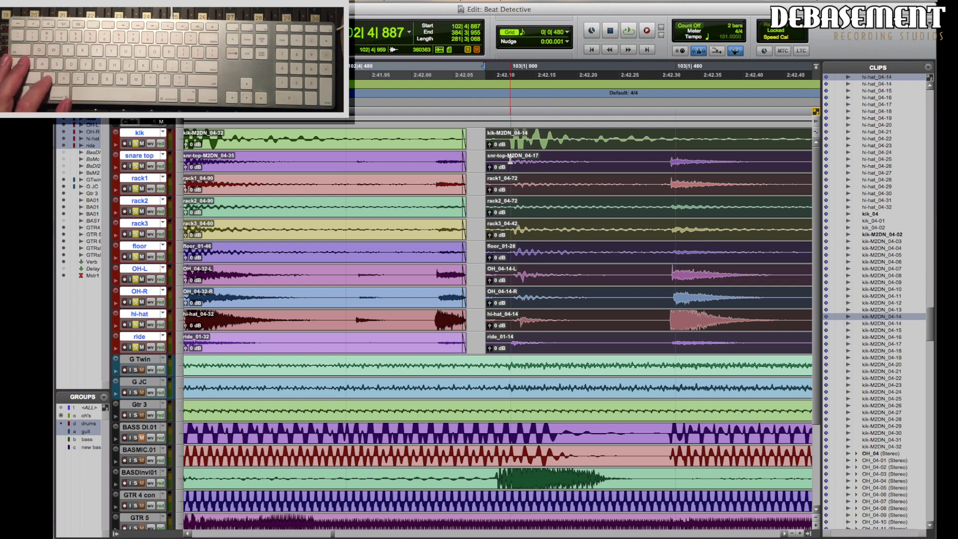
key("super+z")
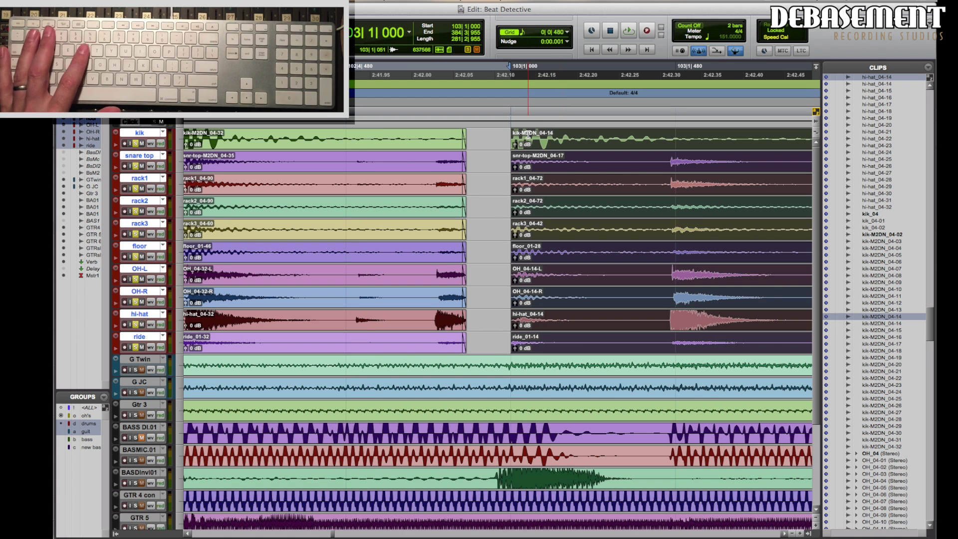
Step: Examine the drum hits following bar 103 against the grid, up close and across bars 99 to 110
key("r")
key("r")
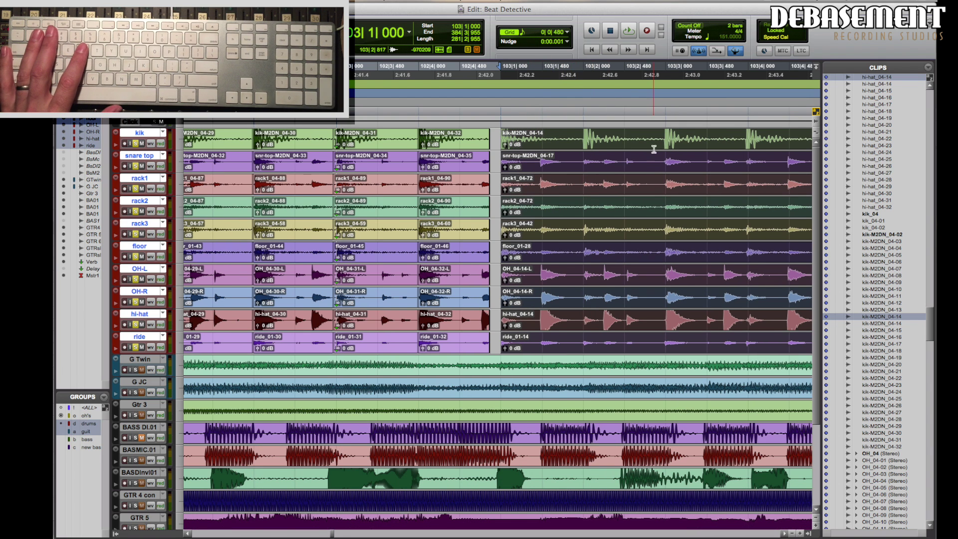
left_click(667, 138)
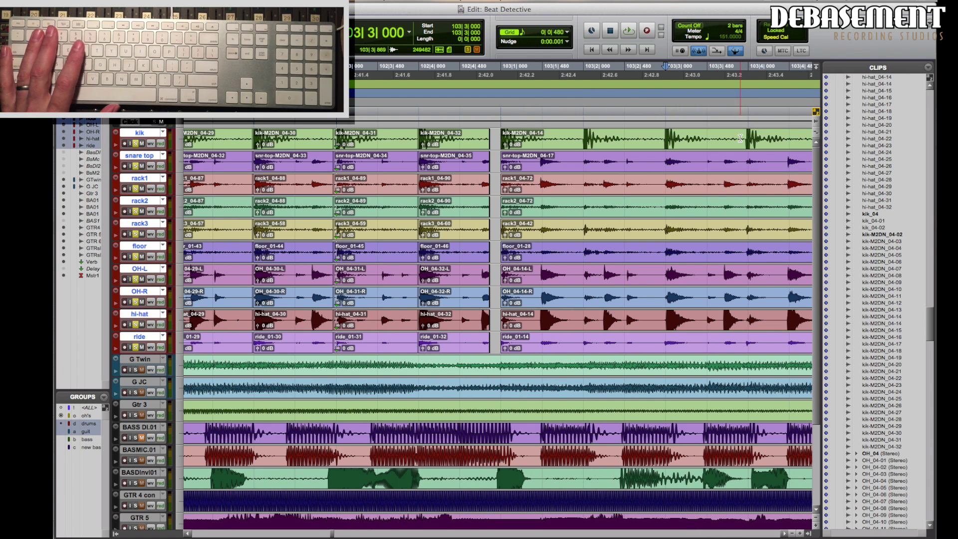
key("r")
key("r")
key("r")
key("r")
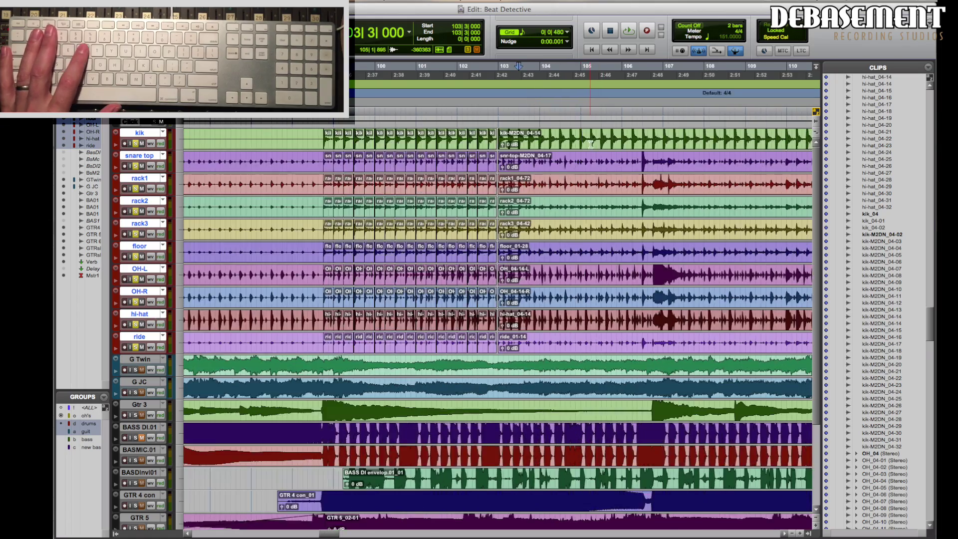
double_click(531, 143)
key("t")
key("t")
key("t")
key("t")
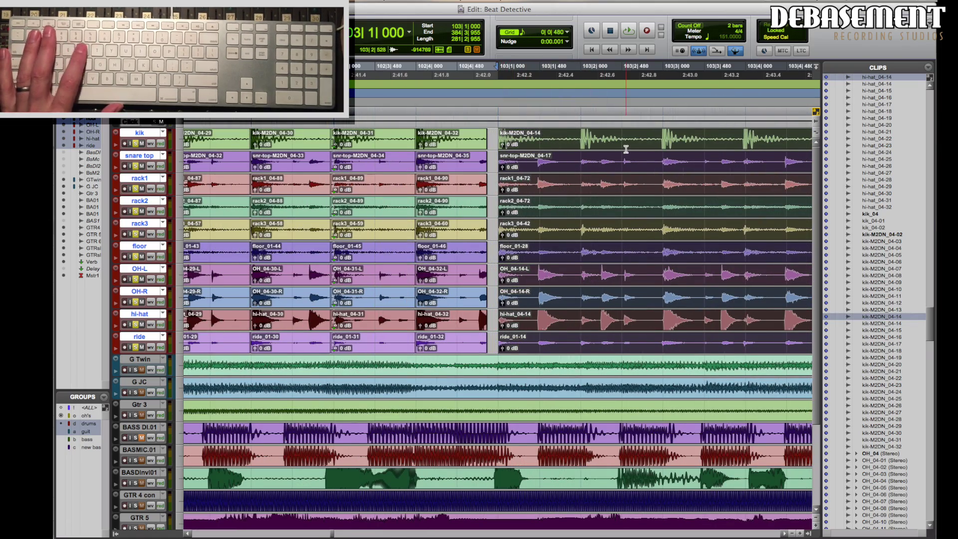
key("r")
key("r")
key("r")
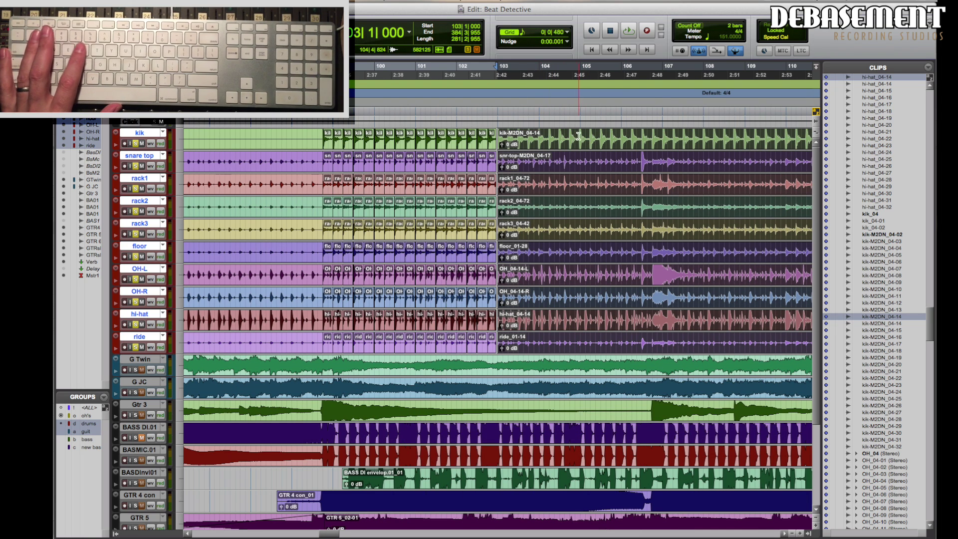
left_click(588, 143)
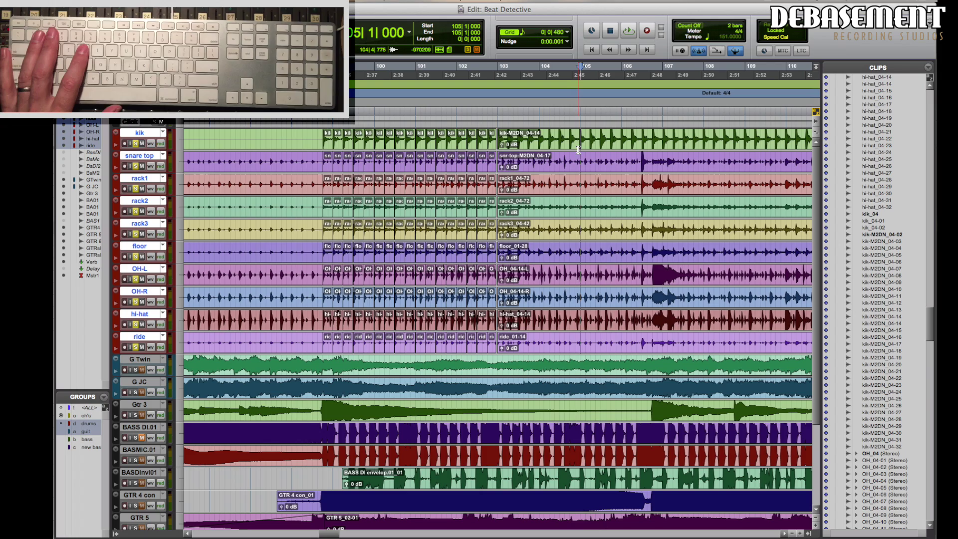
key("t")
key("t")
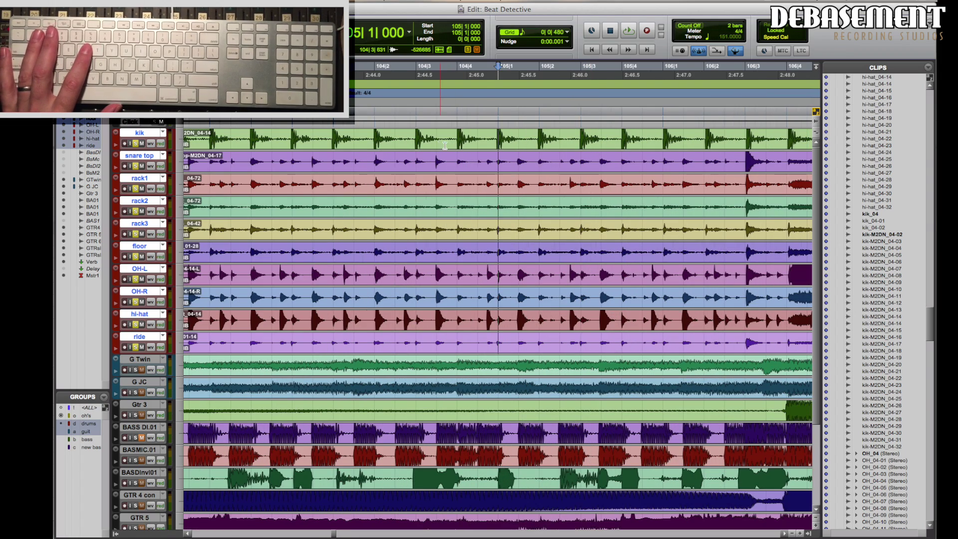
Step: Reduce the waveform display height on all audio tracks
key("r")
key("r")
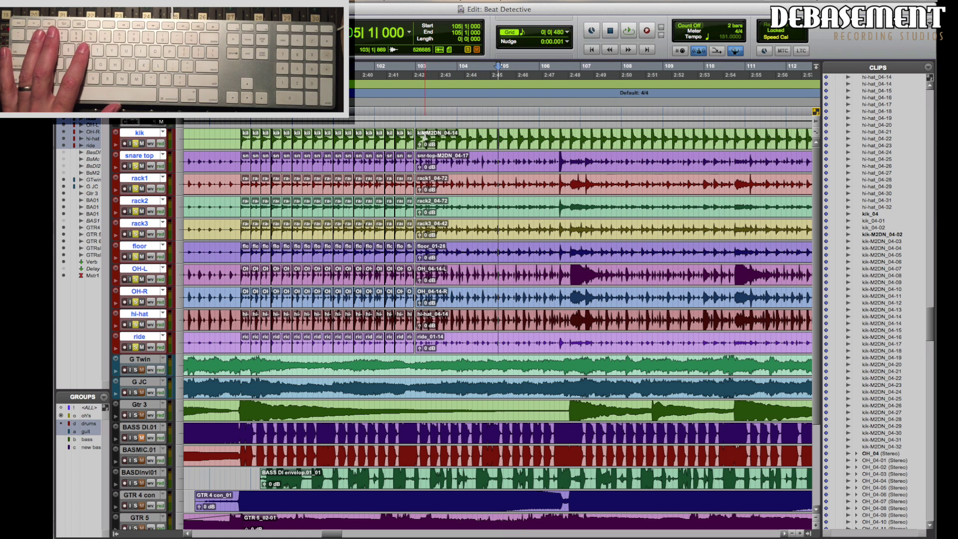
key("super+alt+bracketleft")
key("super+alt+bracketleft")
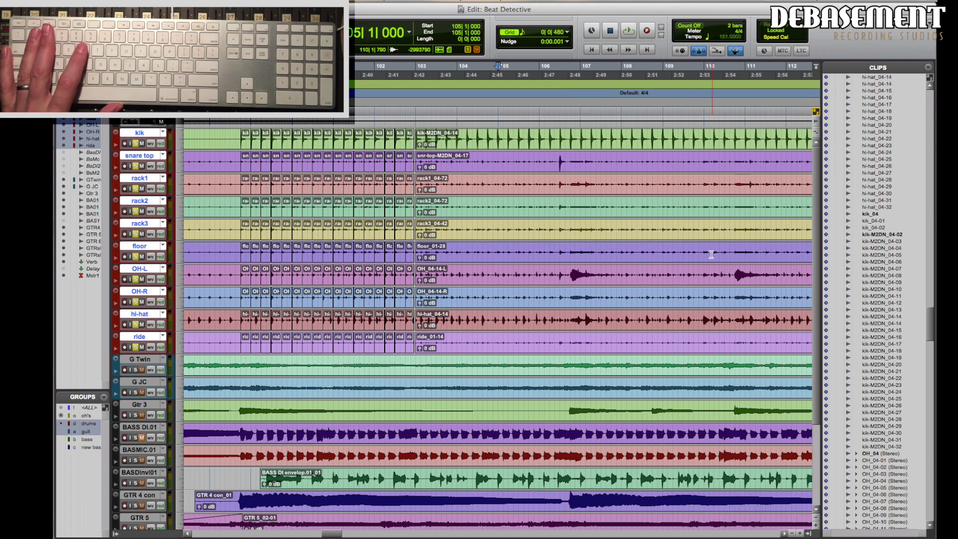
Step: Examine the drum section from bar 103 to where the loud snare part begins at bar 146
key("r")
key("r")
key("r")
left_click(709, 157)
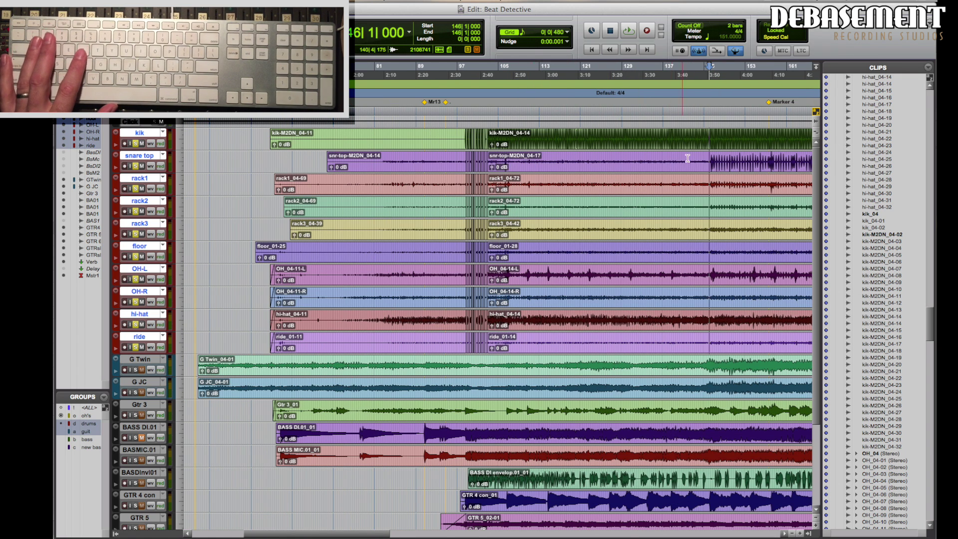
left_click_drag(711, 157, 488, 170)
left_click(596, 136)
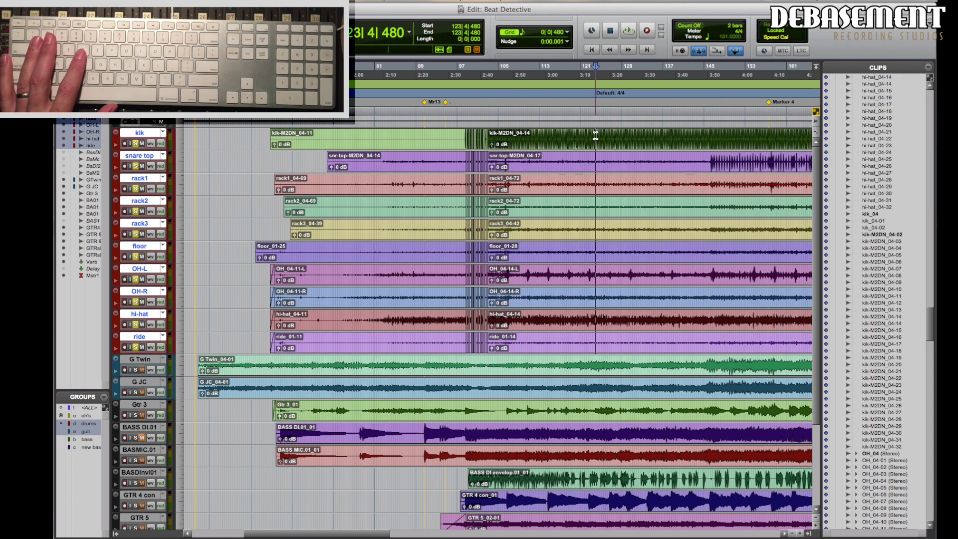
double_click(540, 143)
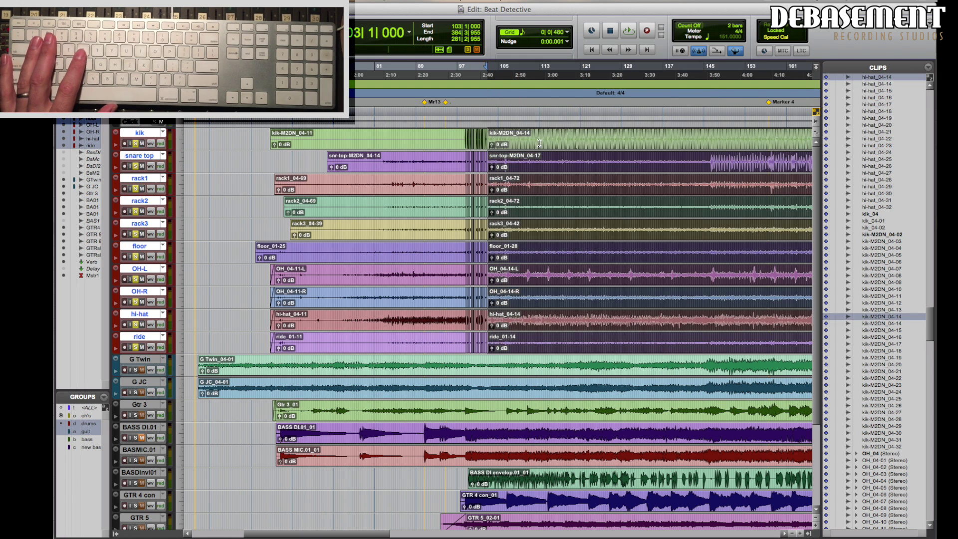
Step: Examine the kick, overhead and hi-hat hits around bars 134 to 146
left_click(707, 134)
key("t")
key("t")
left_click(401, 138)
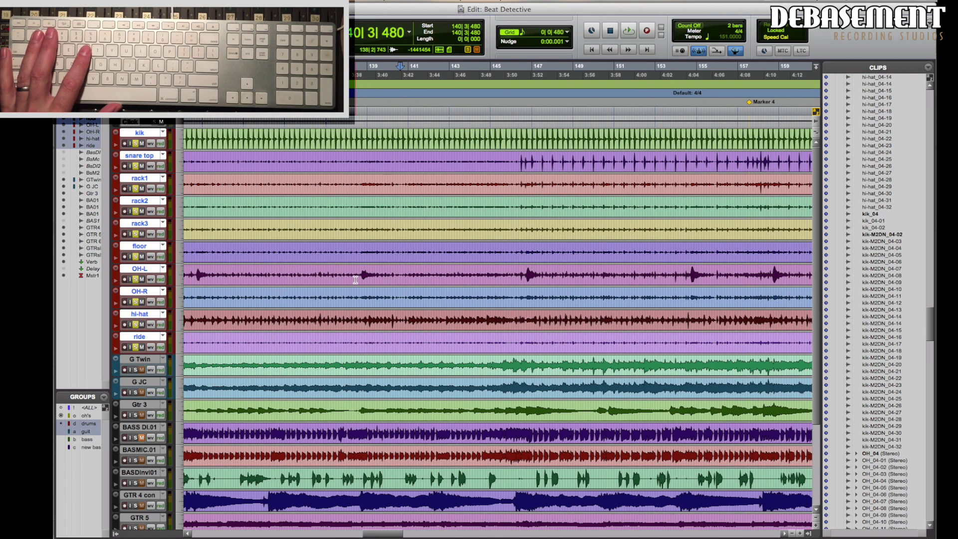
left_click(328, 323)
key("t")
key("t")
key("t")
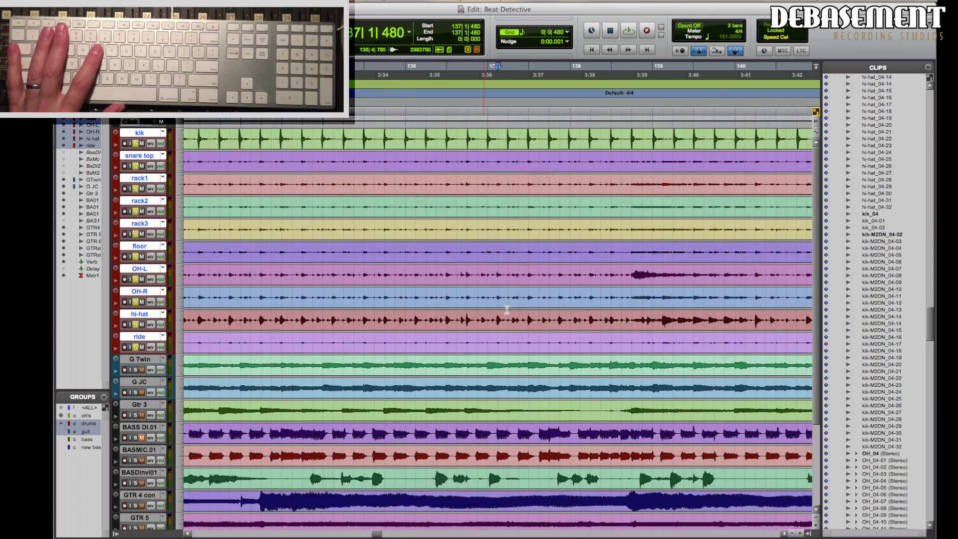
key("r")
key("r")
key("r")
key("r")
key("r")
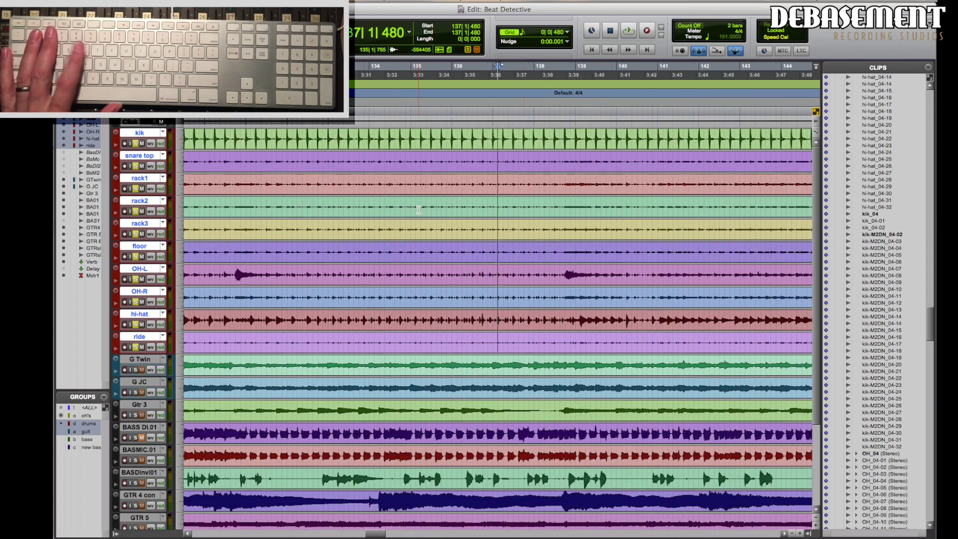
Step: Place the edit cursor on the transient at 106|3|026 on the drum tracks, at the loud snare hit before bar 107
double_click(391, 145)
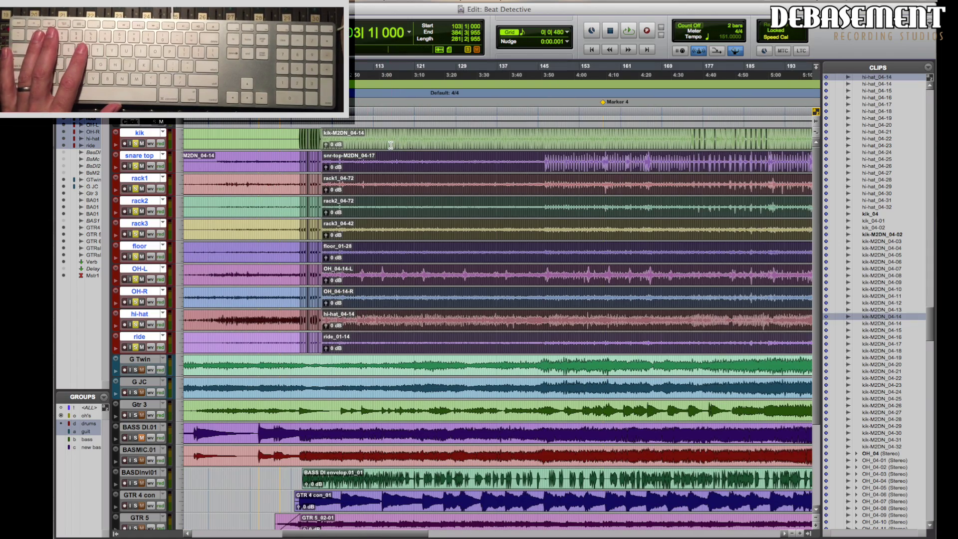
key("t")
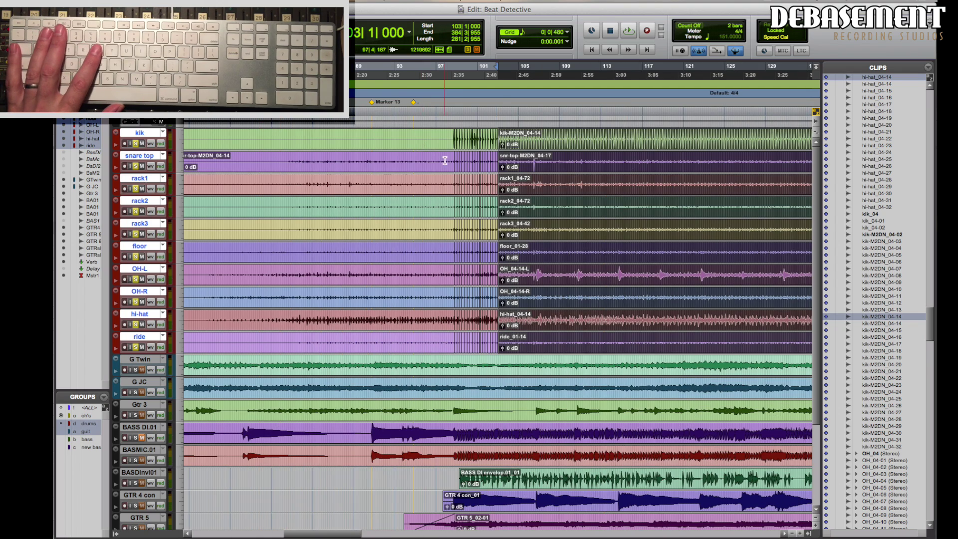
key("t")
key("t")
key("t")
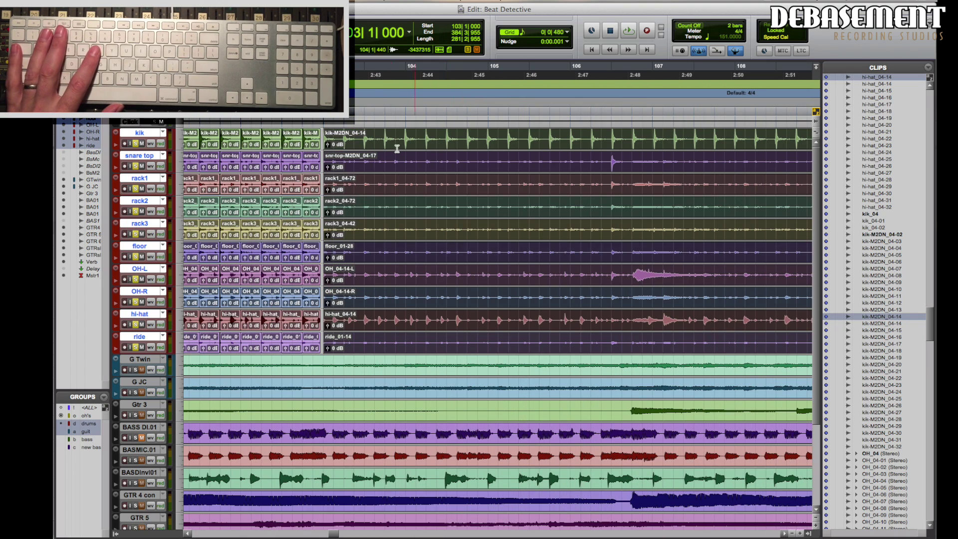
left_click(603, 135, "shift")
left_click(600, 139)
key("Tab")
key("Tab")
key("Tab")
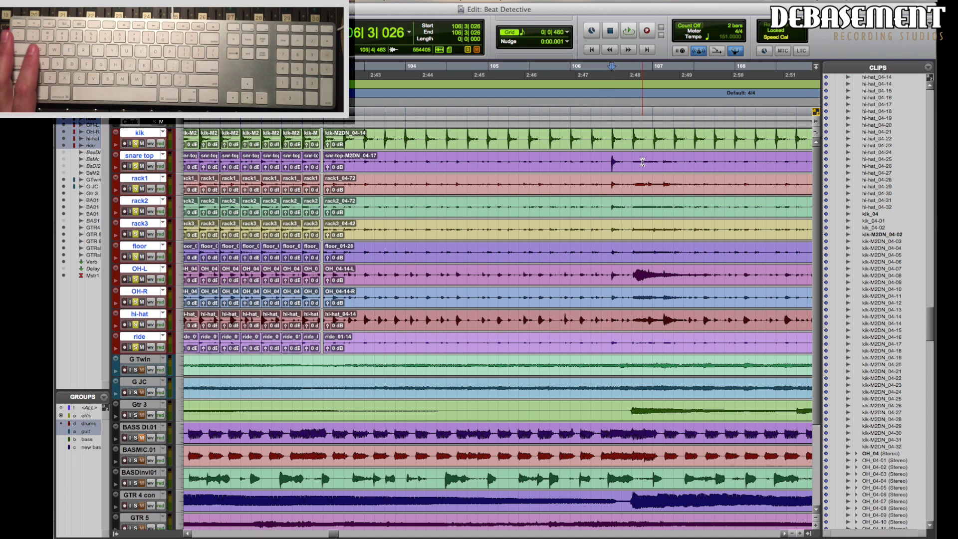
Step: Split the drum clips at the transient at 106|4|045, where the loud overhead crash begins
key("super+bracketright")
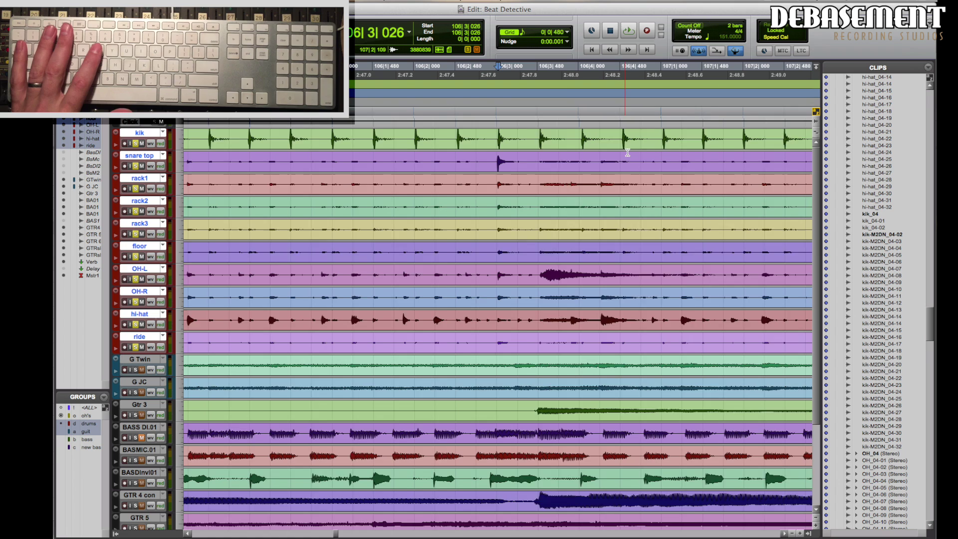
key("space")
key("space")
left_click(537, 150)
key("Tab")
key("Tab")
key("Tab")
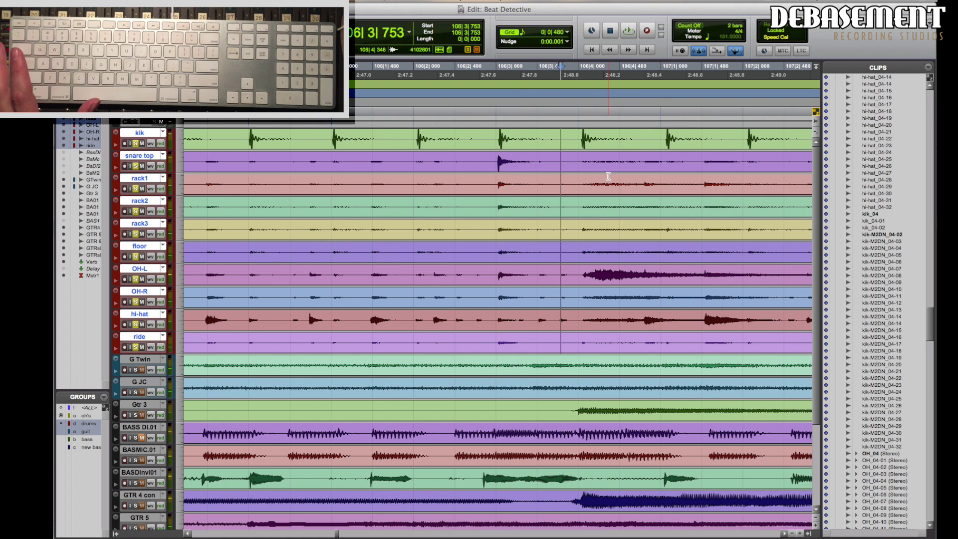
key("super+e")
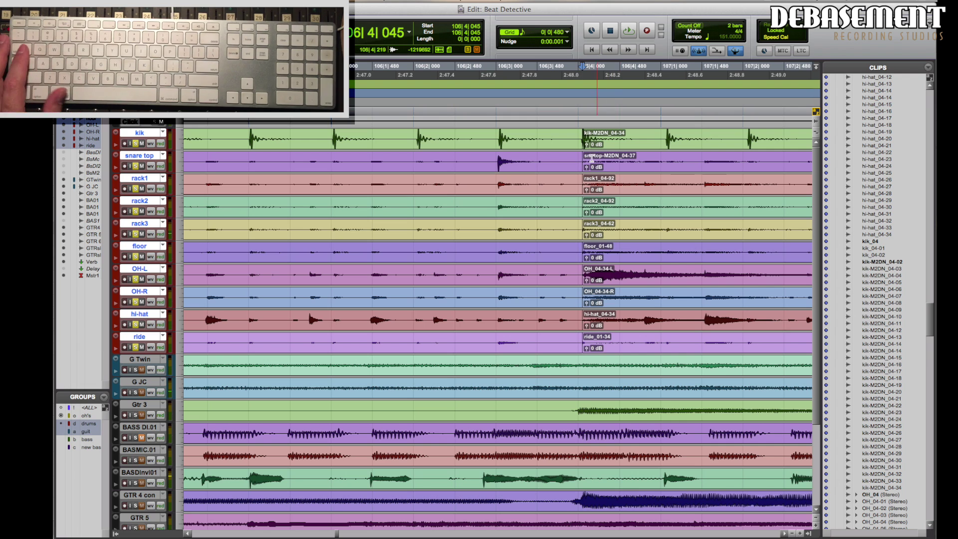
Step: Select the drum clips before the new split and trim their end back to 106|4|000
double_click(577, 139)
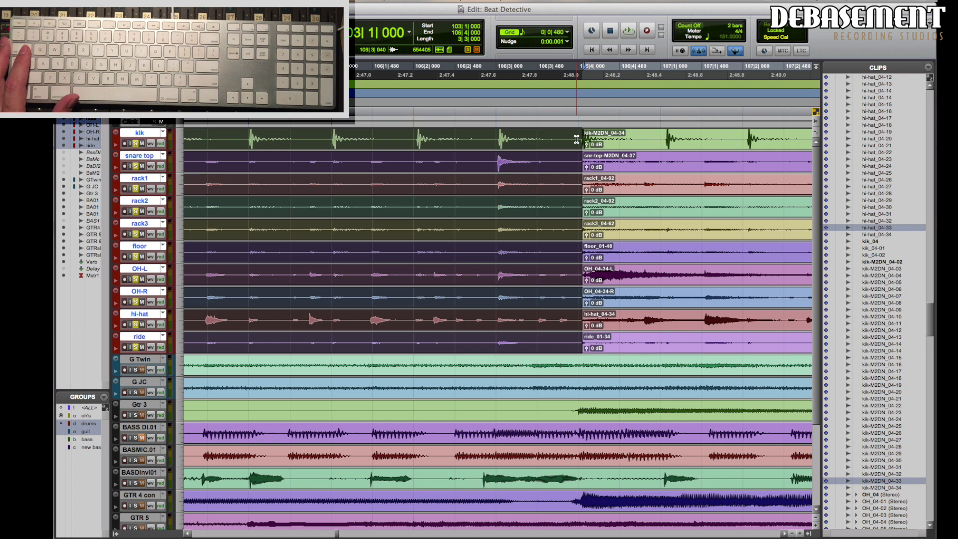
key("super+t")
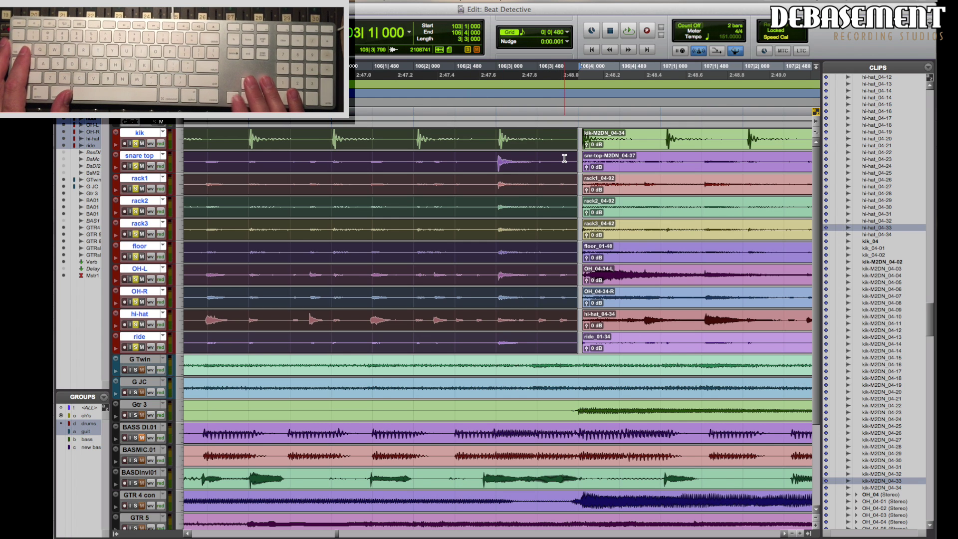
key("Left")
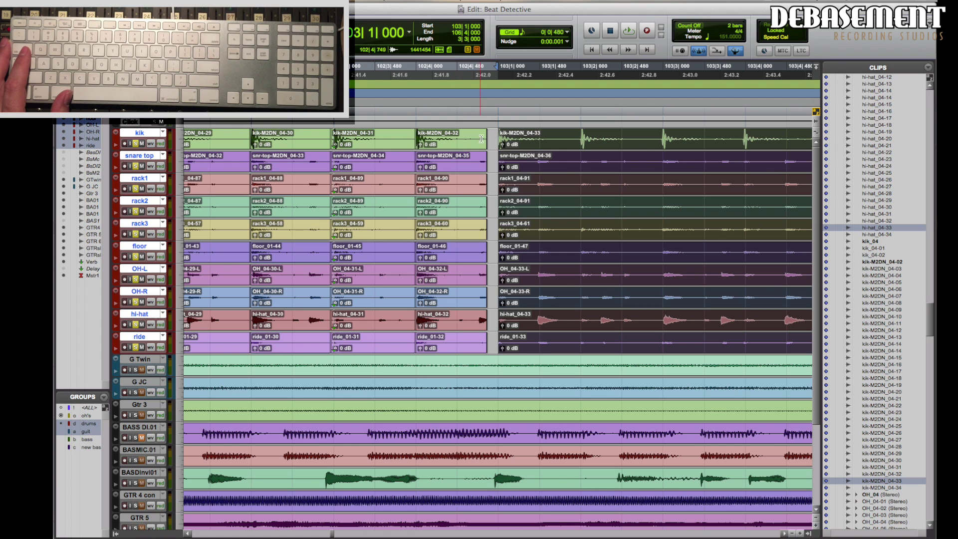
Step: Extend the selected drum clips' start back to 102|3|480 and trim it to the transient at 102|3|949
left_click(408, 141, "shift")
left_click_drag(394, 139, 381, 140)
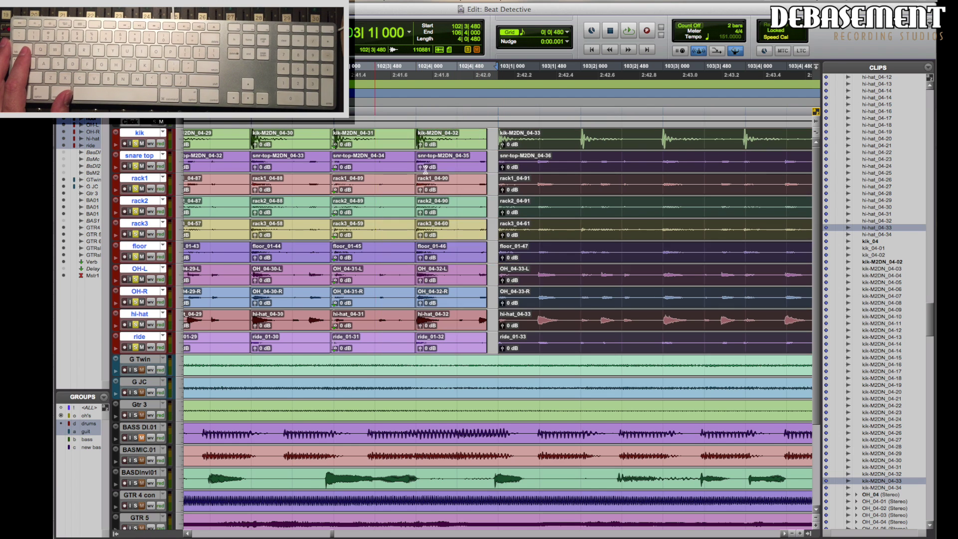
key("Tab")
key("Tab")
key("Tab")
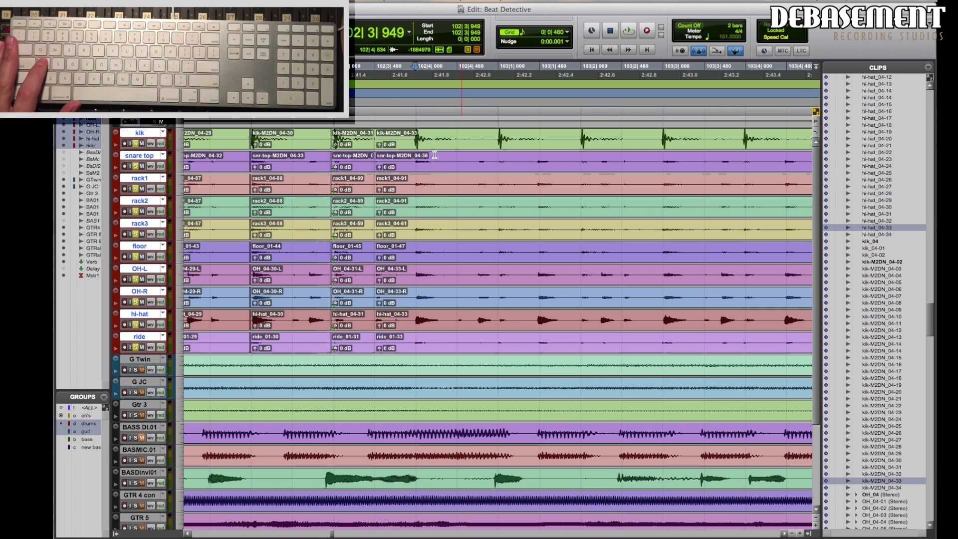
key("a")
Step: Quantize the drum clips to start at 102|4|000 and trim their end to 106|4|000
double_click(447, 146)
key("super+0")
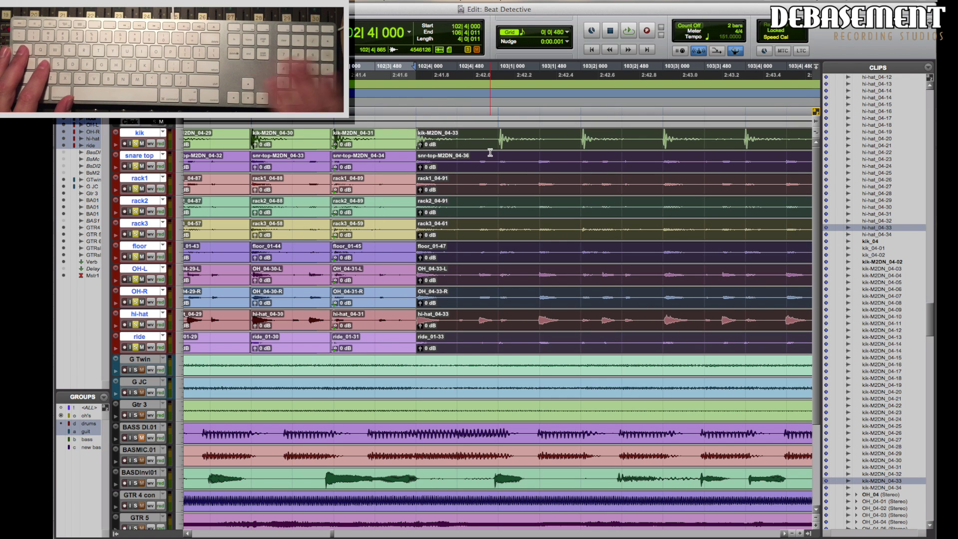
key("Right")
left_click(496, 142, "shift")
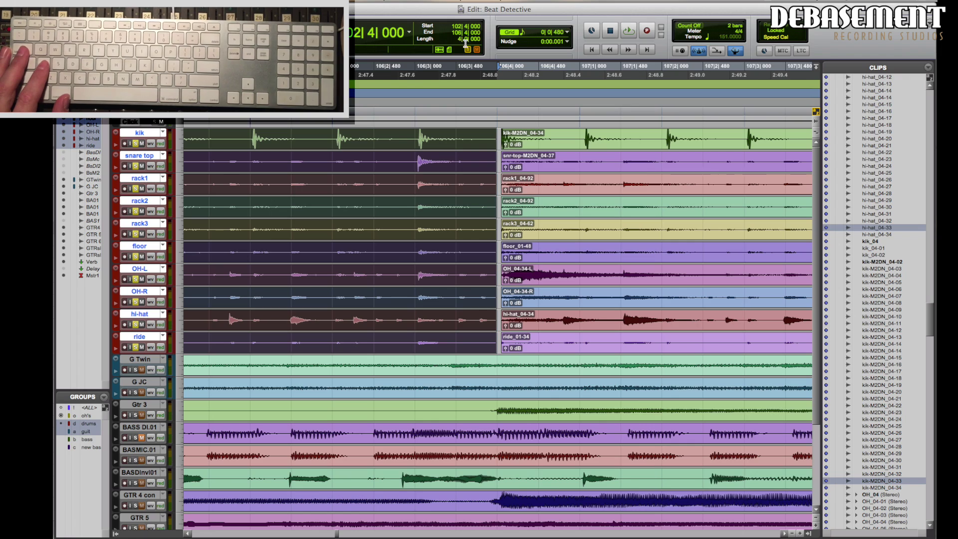
key("Left")
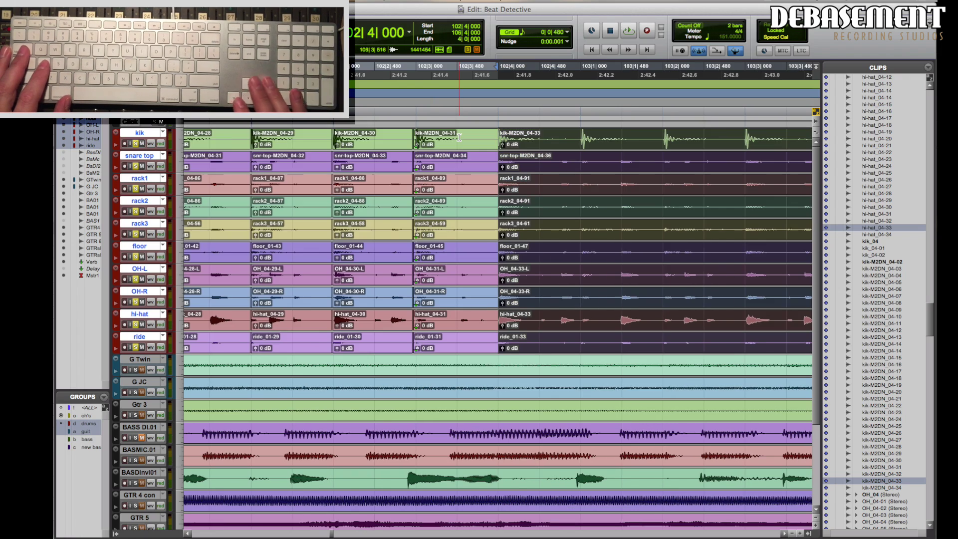
Step: Open Beat Detective in Clip Separation mode and capture the selection from 102|4 to 106|4
key("super+bracketleft")
key("super+bracketleft")
key("super+bracketleft")
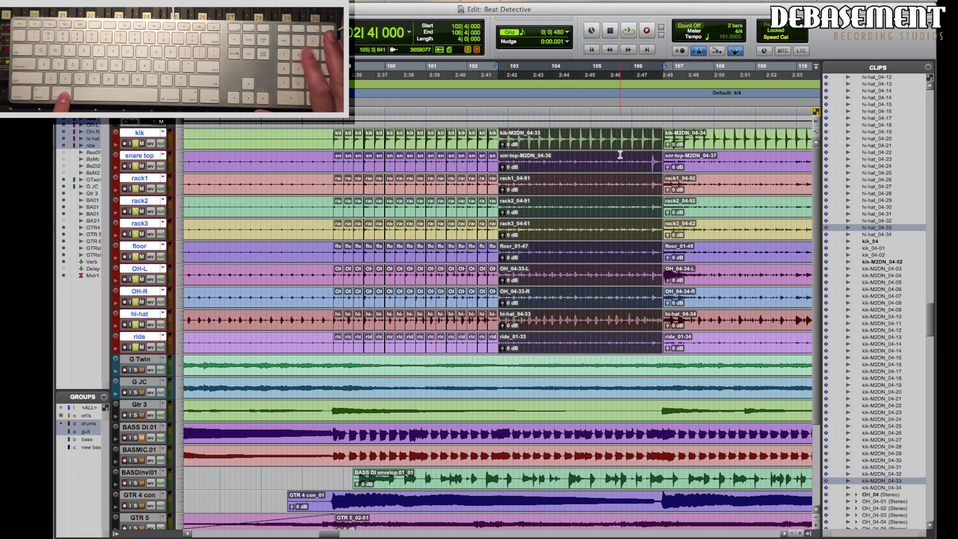
key("super+8")
key("space")
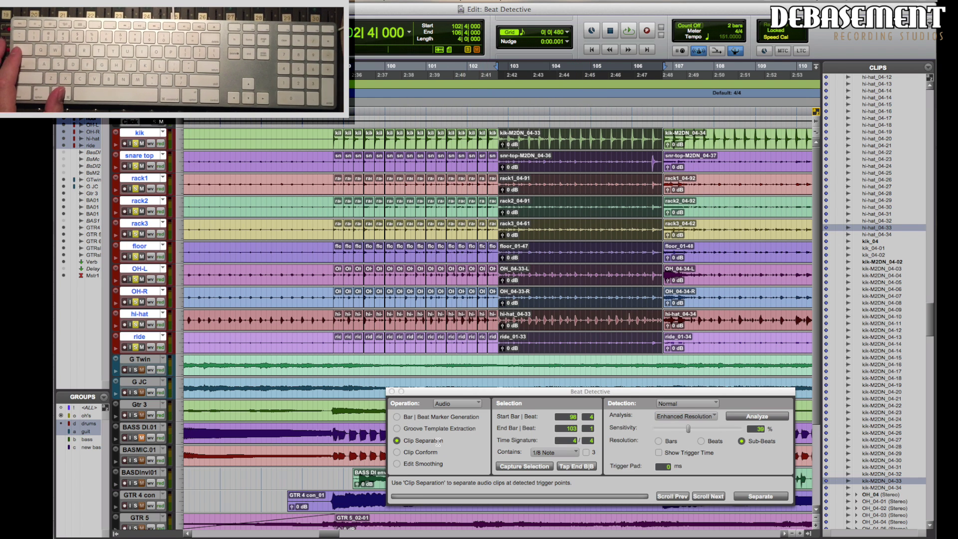
left_click_drag(518, 397, 409, 378)
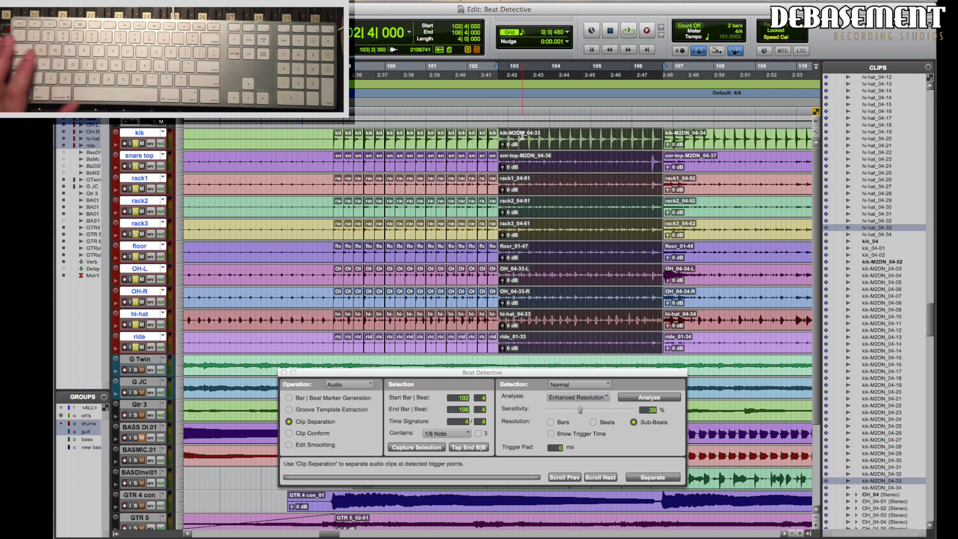
Step: Examine how the selected drum clips' start at 102|4|000 and end at 106|4|000 line up with the grid
key("t")
key("t")
key("t")
key("t")
key("t")
key("t")
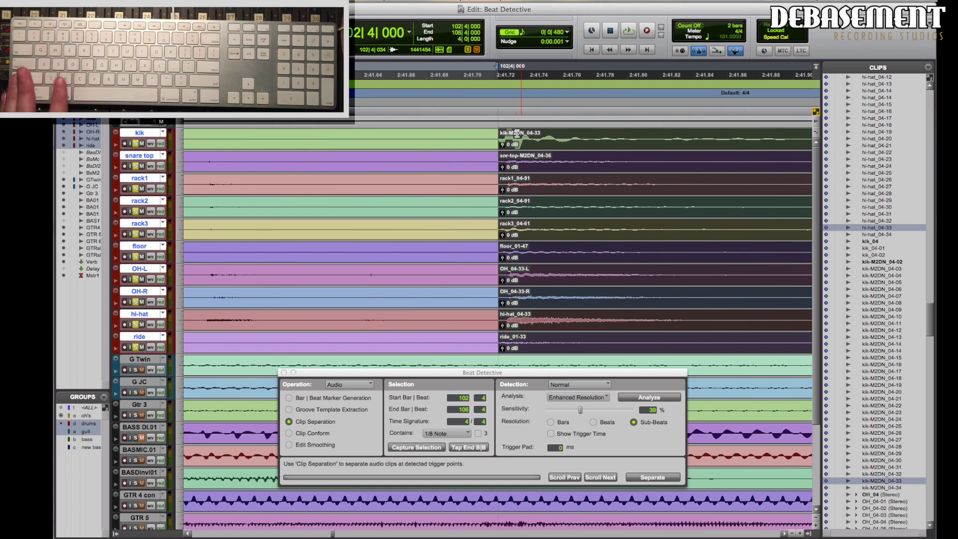
key("KP_0")
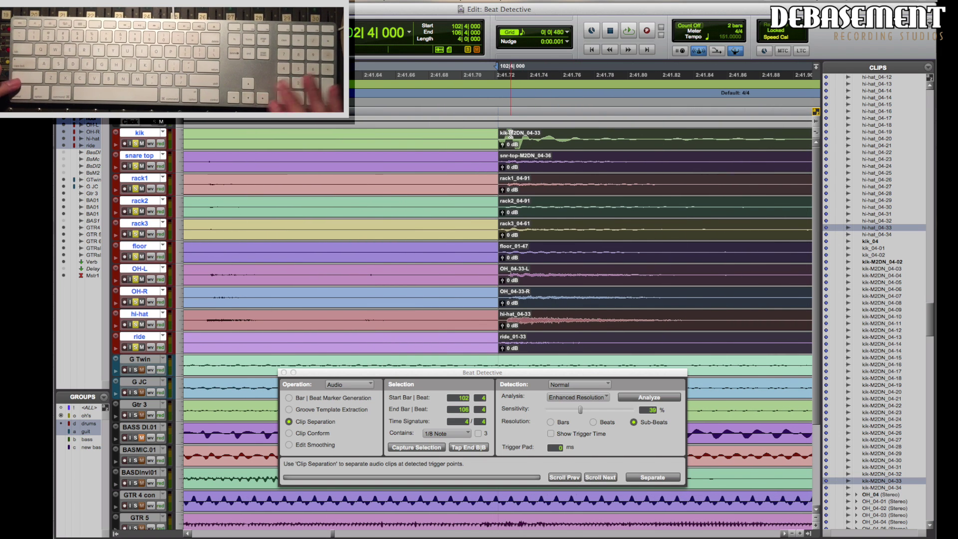
key("Right")
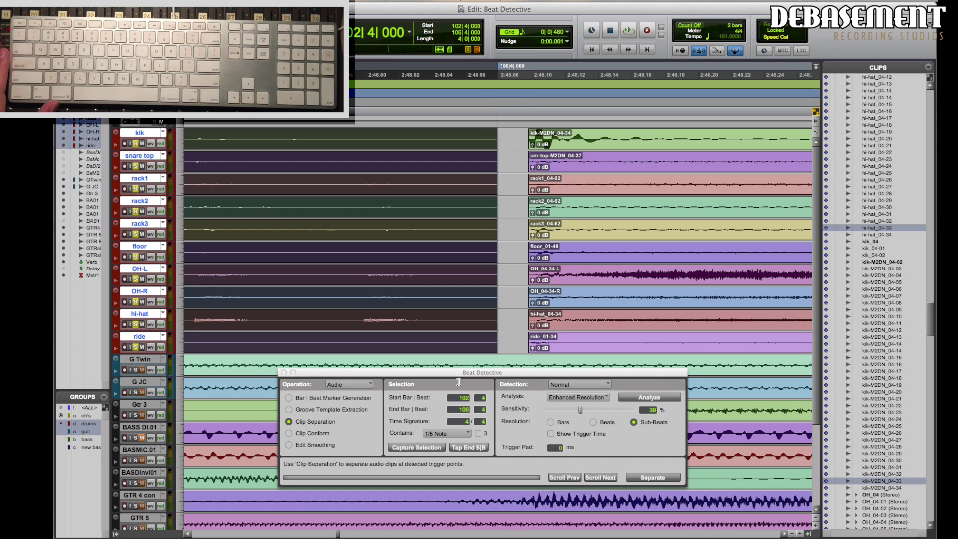
left_click(423, 377)
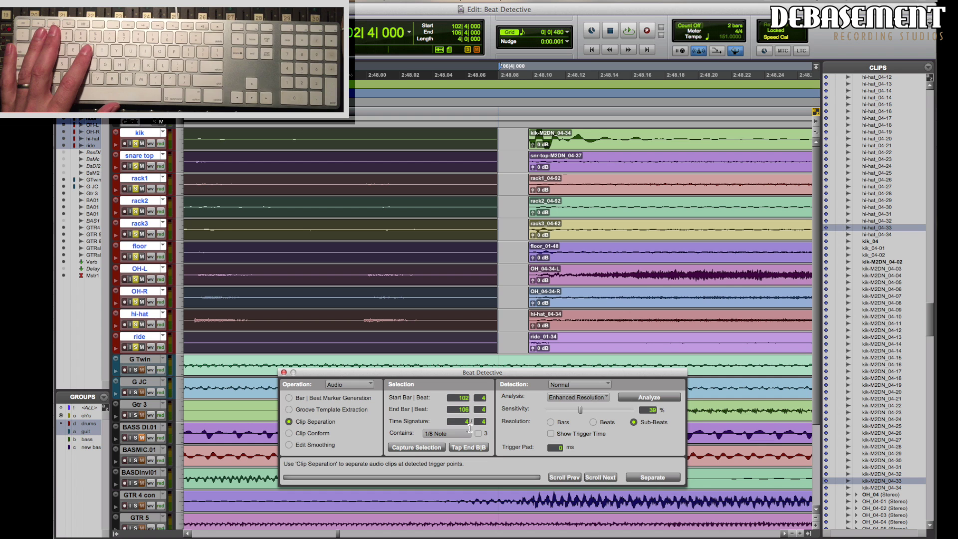
key("r")
key("r")
key("r")
key("r")
key("r")
key("r")
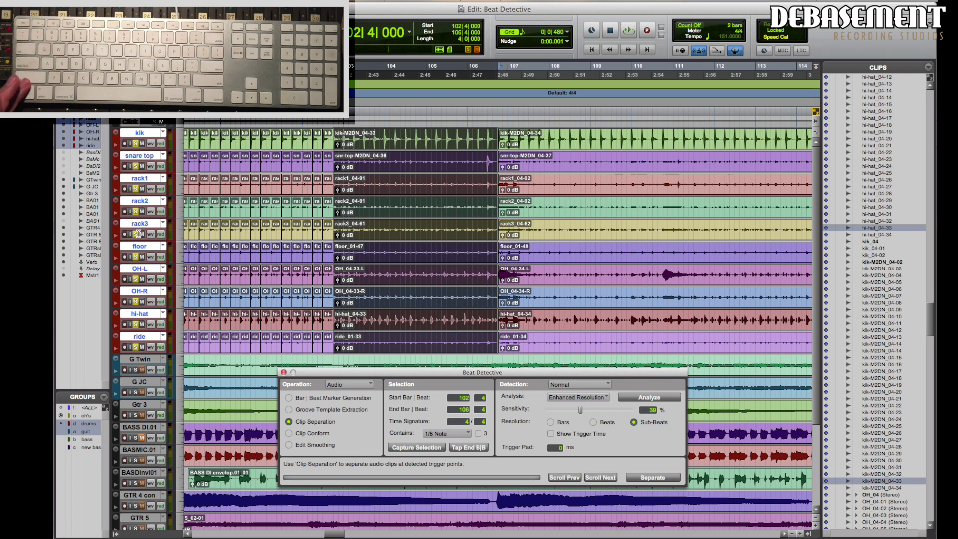
Step: Switch the edit selection back and forth between the kick track alone and the whole drum group
left_click(142, 133)
left_click(142, 134, "super")
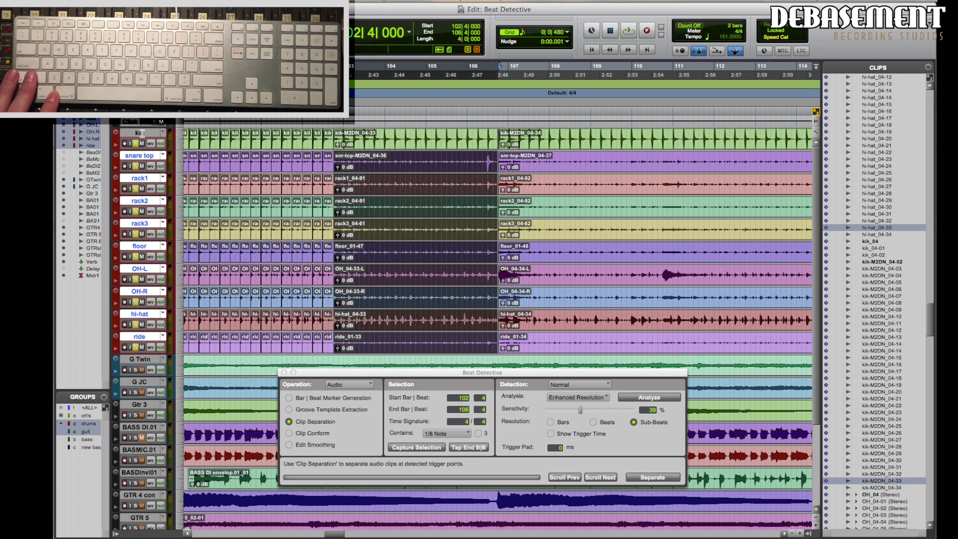
left_click(143, 134)
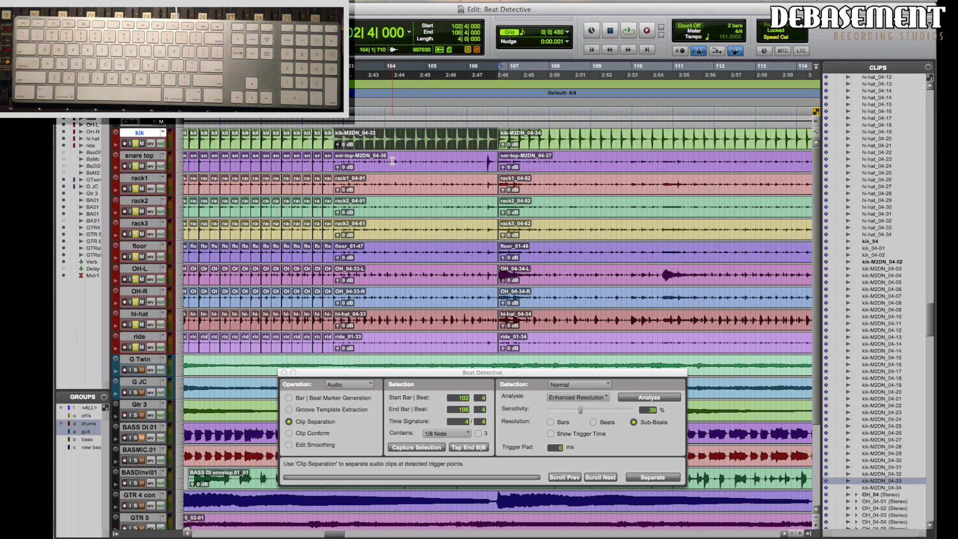
key("shift+semicolon")
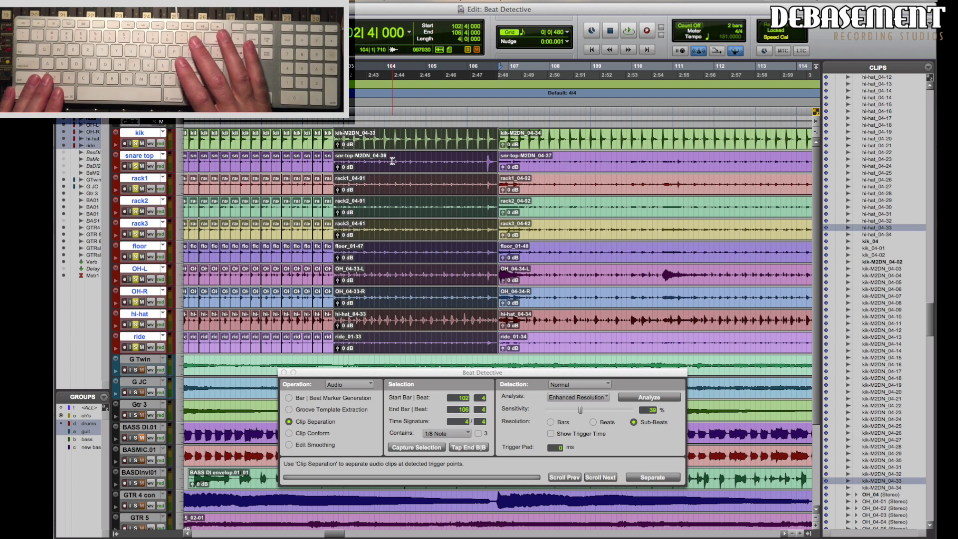
left_click(139, 133)
left_click(141, 134)
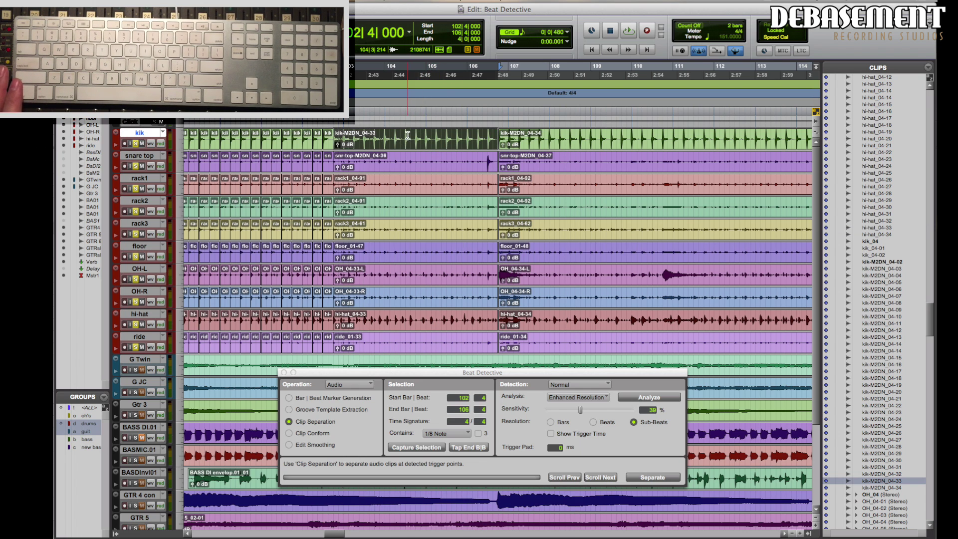
left_click(419, 167, "shift")
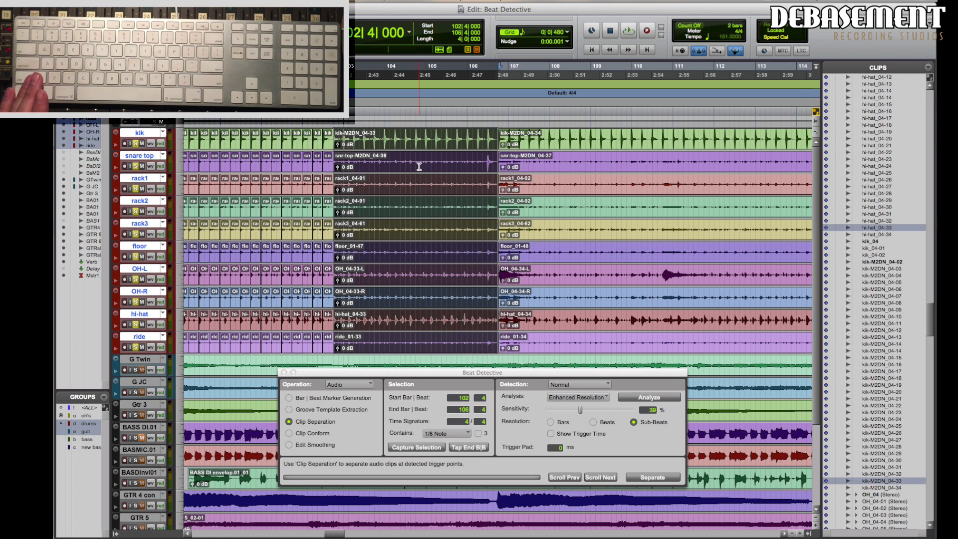
Step: Limit the selection to the kick track, analyze it and set the trigger sensitivity to 36%
left_click(140, 133)
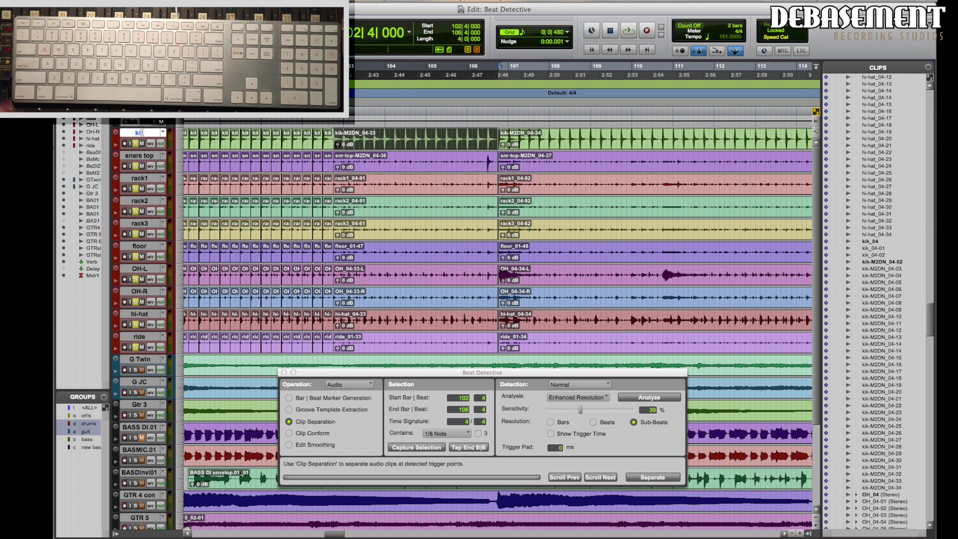
left_click(642, 396)
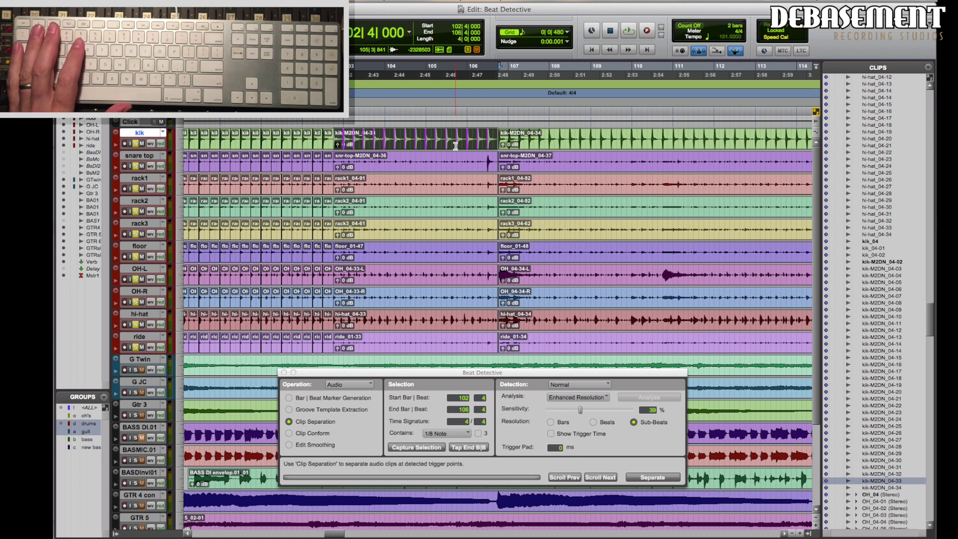
key("e")
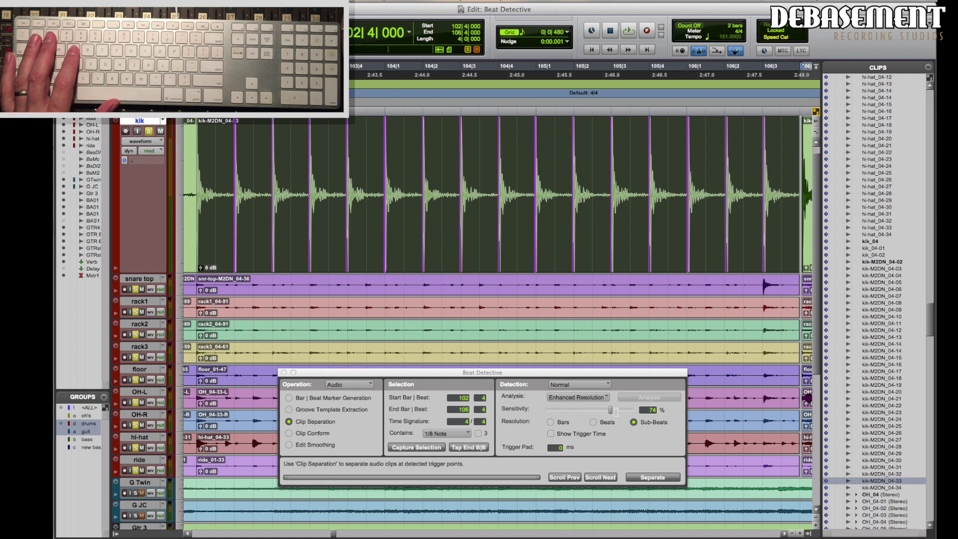
left_click_drag(612, 412, 563, 410)
key("e")
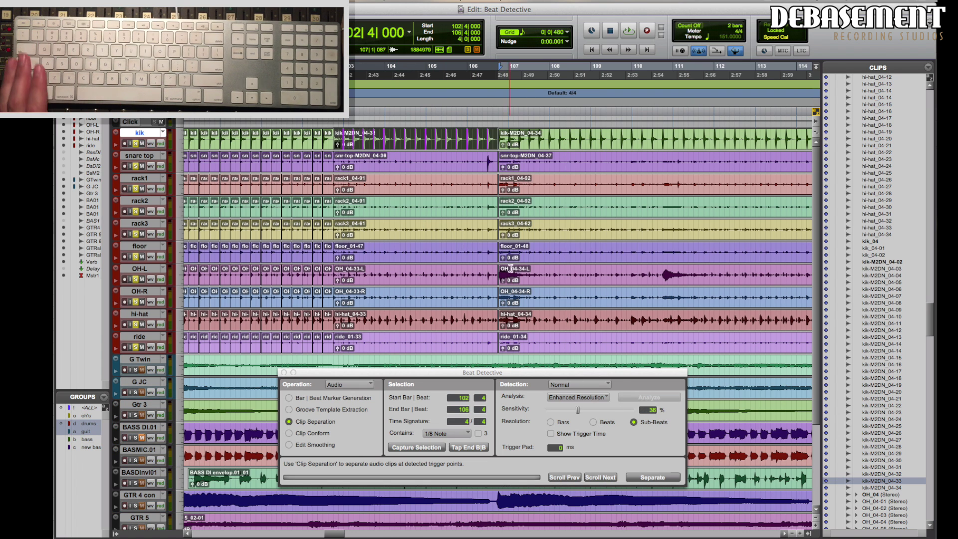
Step: Extend the selection to all drum tracks and separate their clips at the detected kick triggers
key("shift+semicolon")
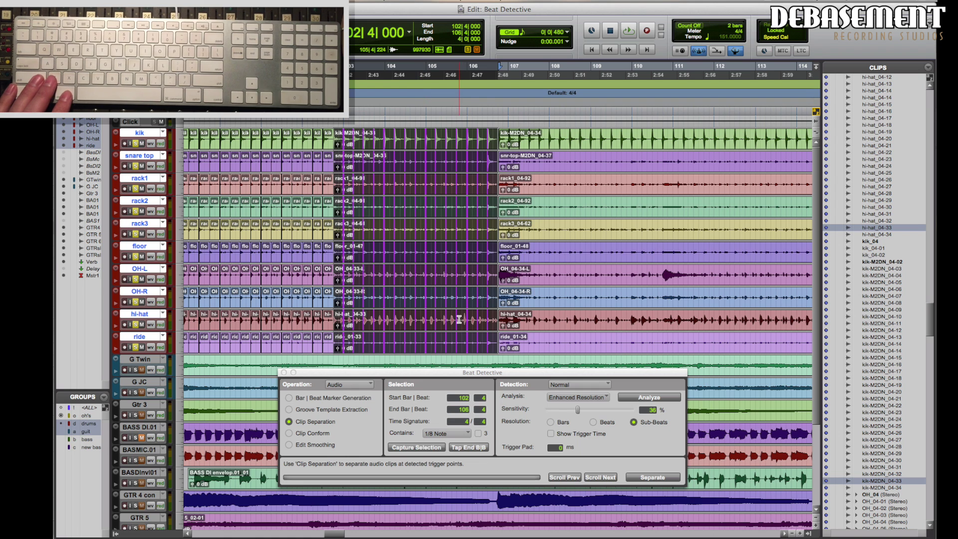
left_click(652, 477)
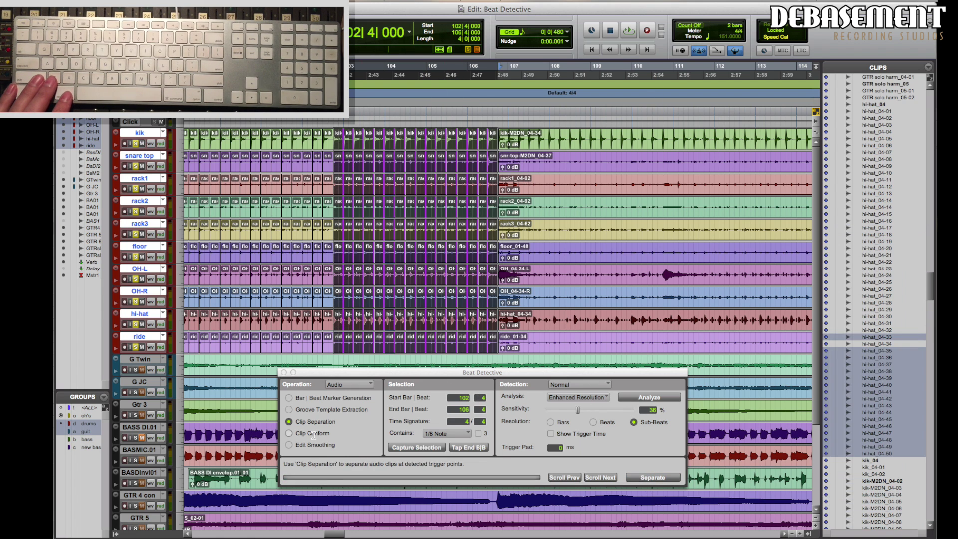
Step: Conform the separated drum clips to the grid with the Standard option and switch Beat Detective to Edit Smoothing
left_click(289, 433)
left_click(644, 478)
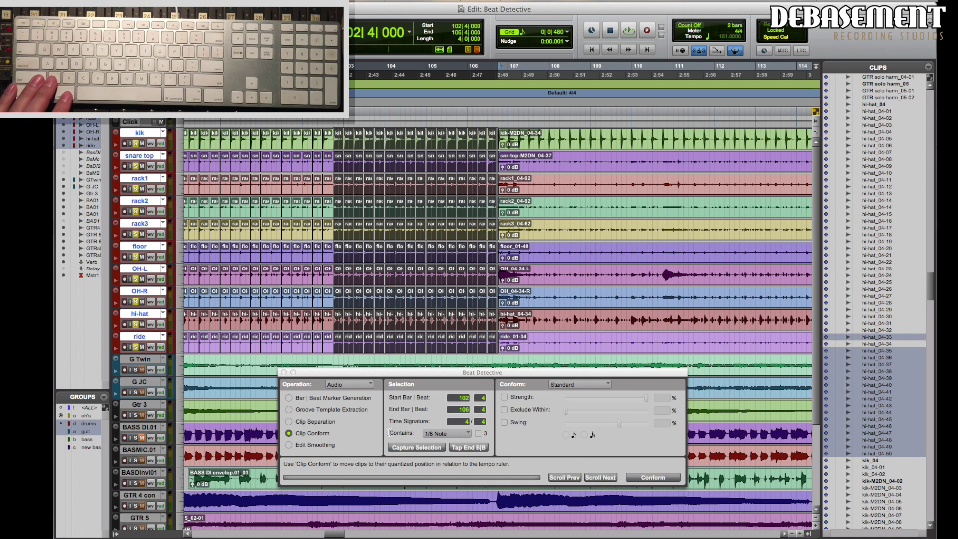
left_click(289, 445)
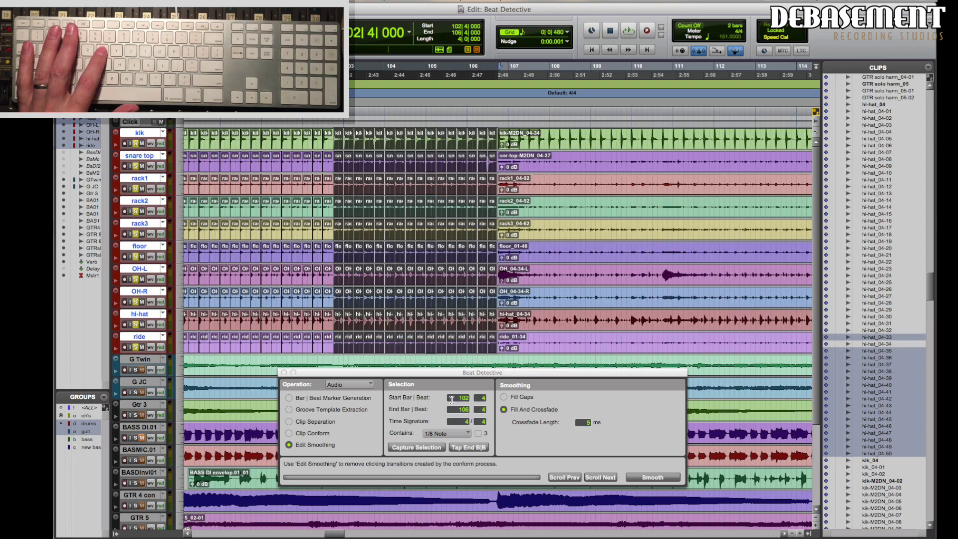
Step: Examine the boundary of the conformed drum clips at 102|4|000
key("t")
key("t")
key("t")
key("t")
key("t")
key("t")
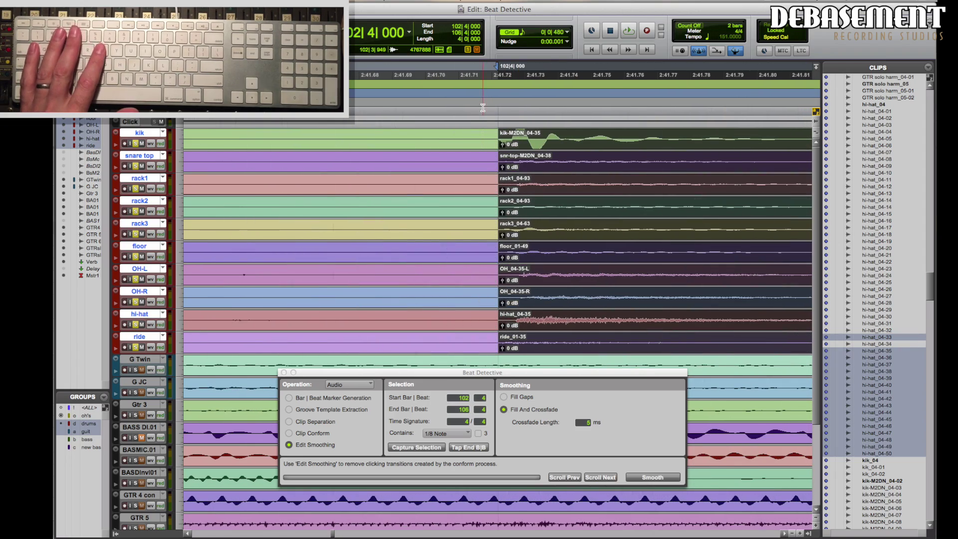
key("r")
key("r")
key("r")
key("r")
key("r")
key("r")
key("r")
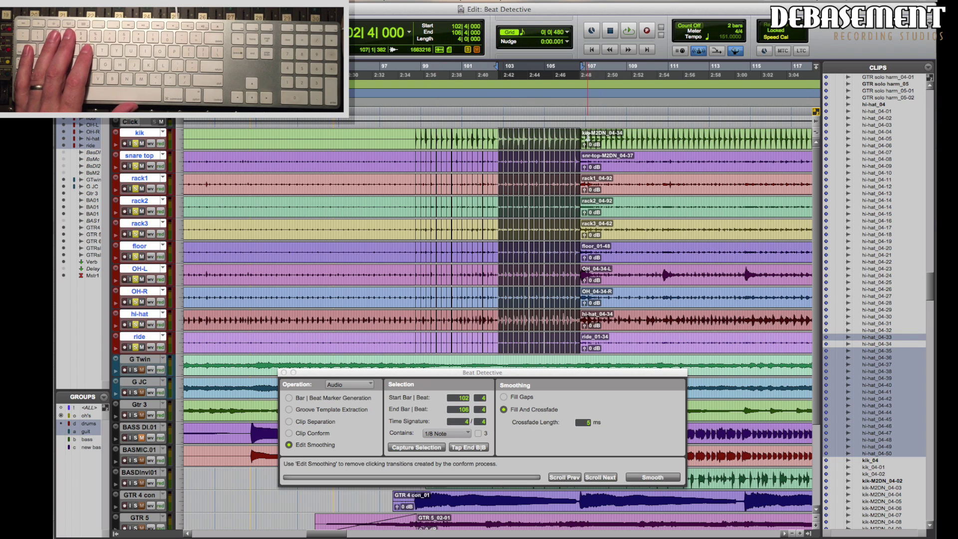
key("t")
key("t")
key("t")
key("t")
key("t")
key("t")
key("t")
key("t")
key("t")
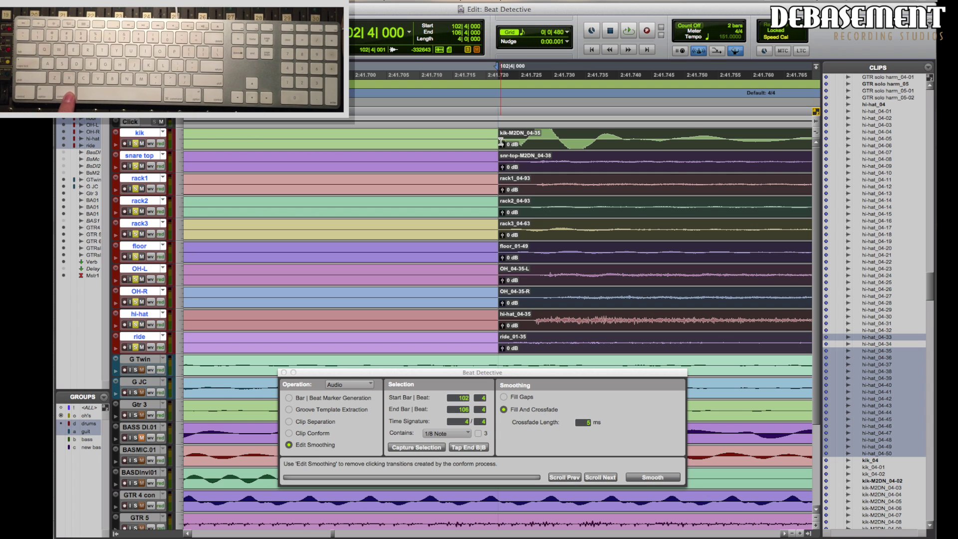
Step: Crossfade the drum clips on all drum tracks just before 102|4|000
left_click_drag(501, 142, 485, 149)
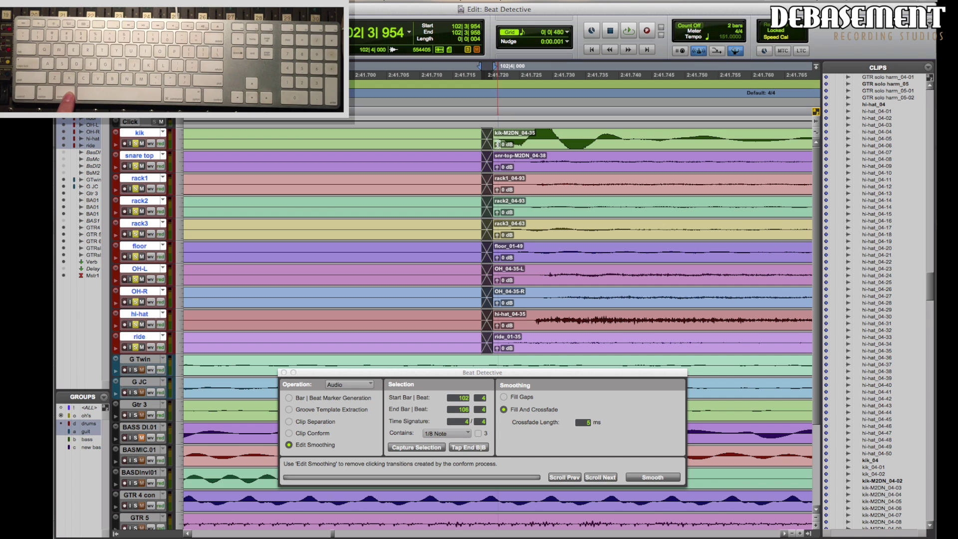
key("r")
key("r")
key("r")
key("r")
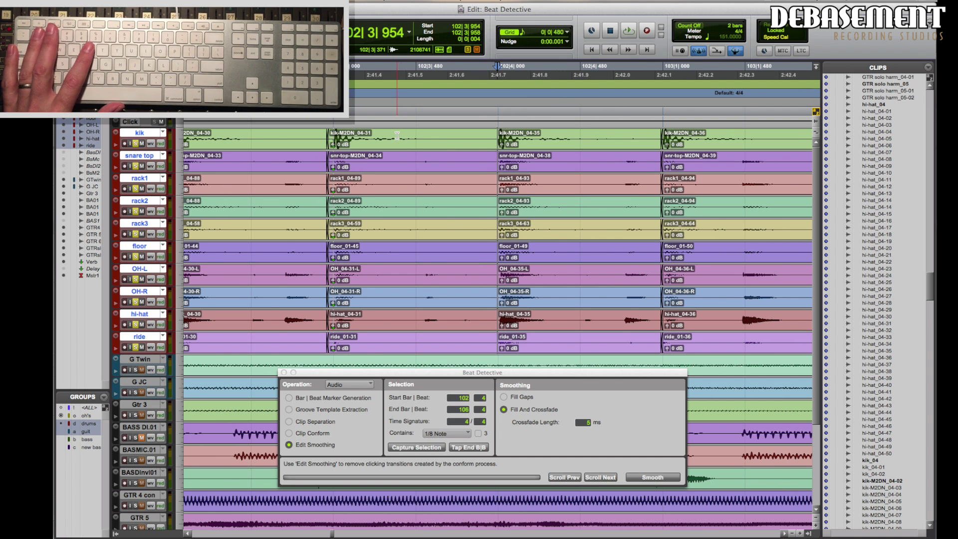
key("r")
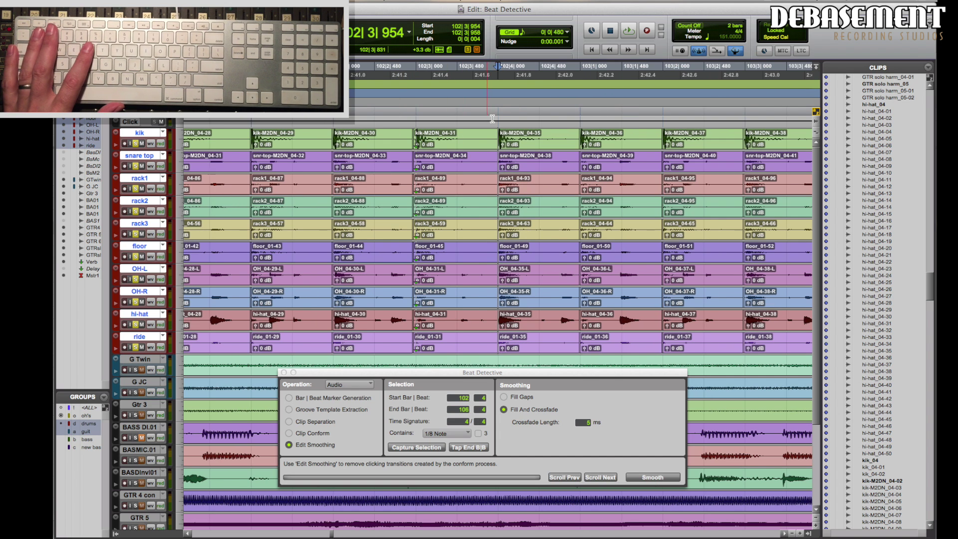
Step: Play back the conformed drums from 102|1|000 through the transition at 106|4
left_click(502, 120)
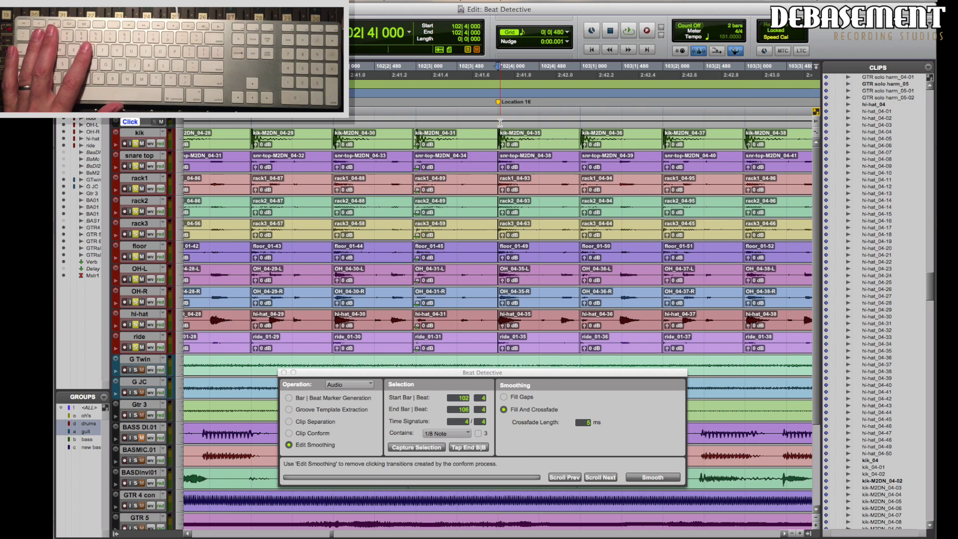
key("r")
key("r")
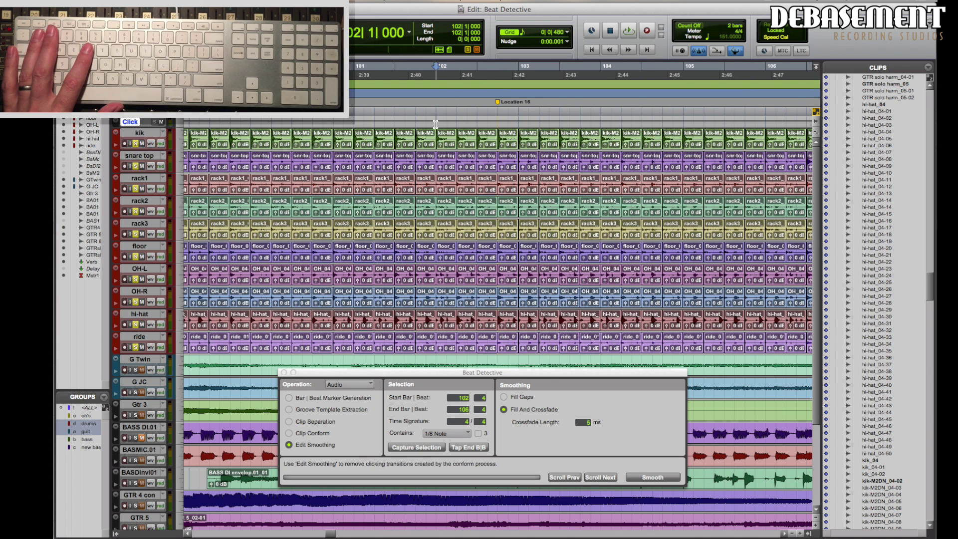
key("space")
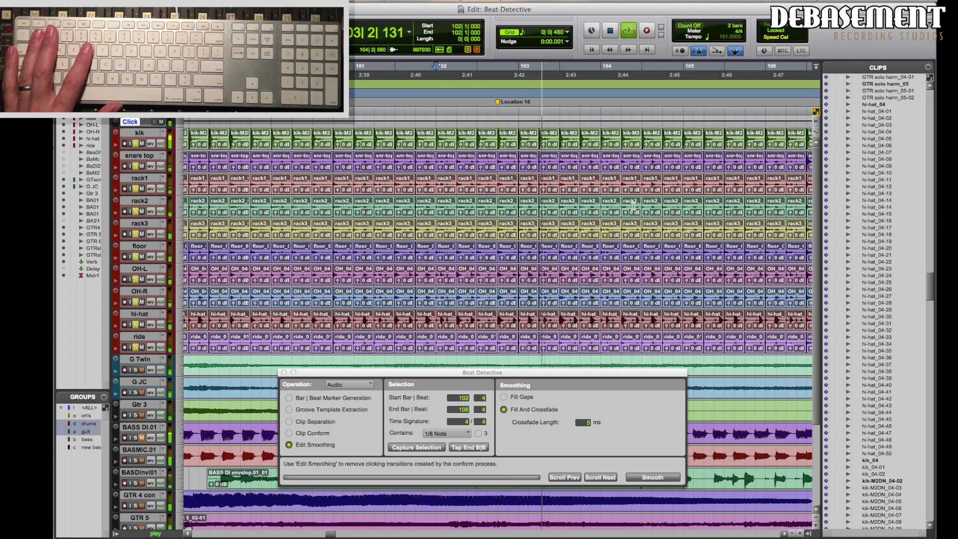
key("r")
key("r")
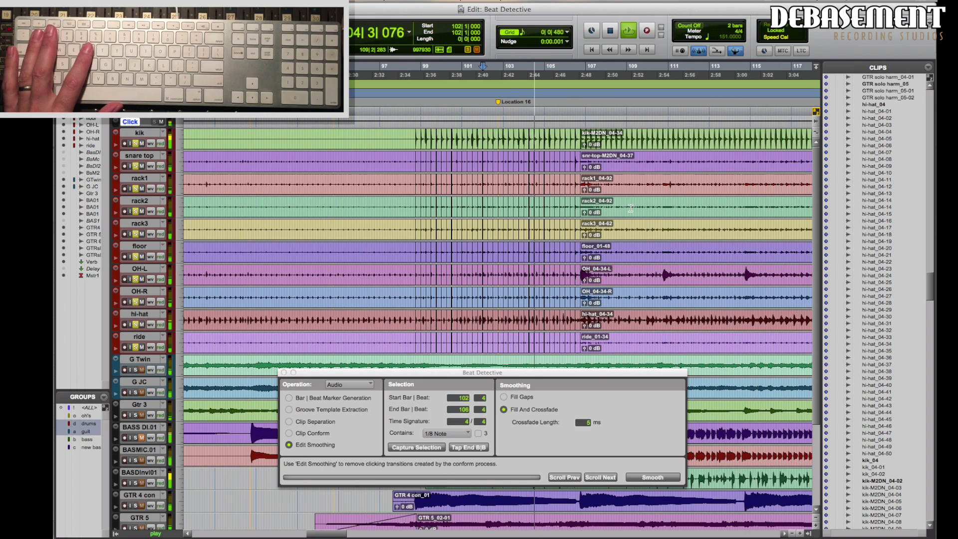
key("t")
key("t")
key("t")
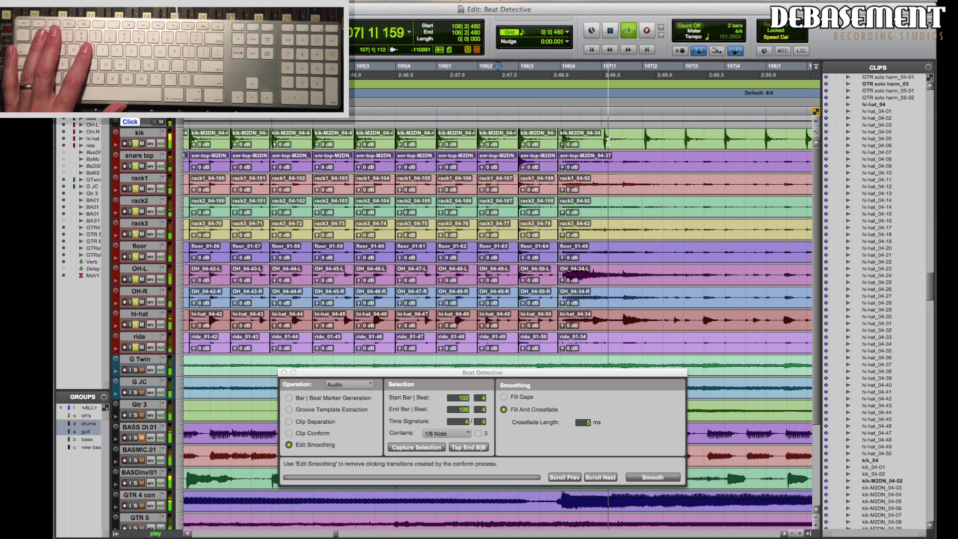
key("space")
Step: Remove the crossfade before 106|4 and trim the drum clips on both sides so they meet at 106|4|000
left_click(561, 124)
key("t")
key("t")
key("t")
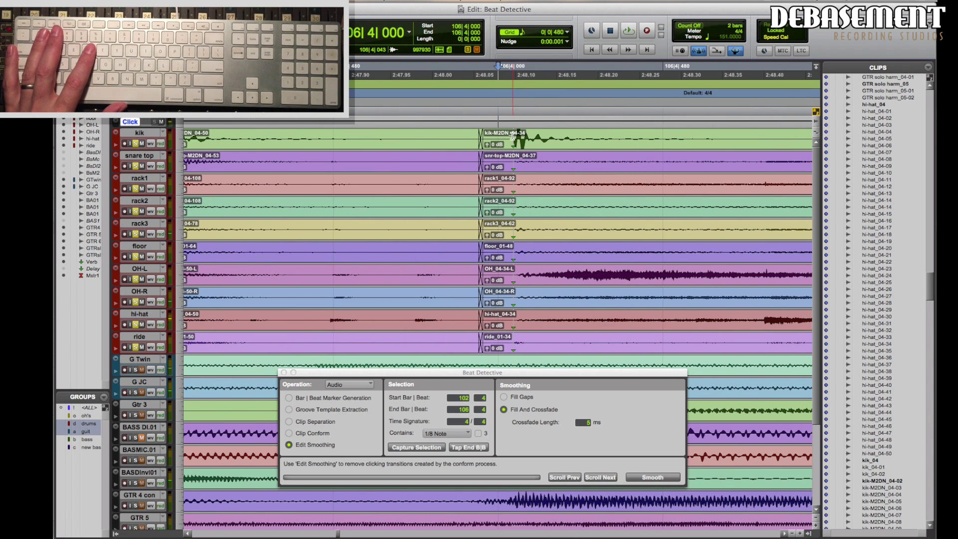
left_click(496, 140)
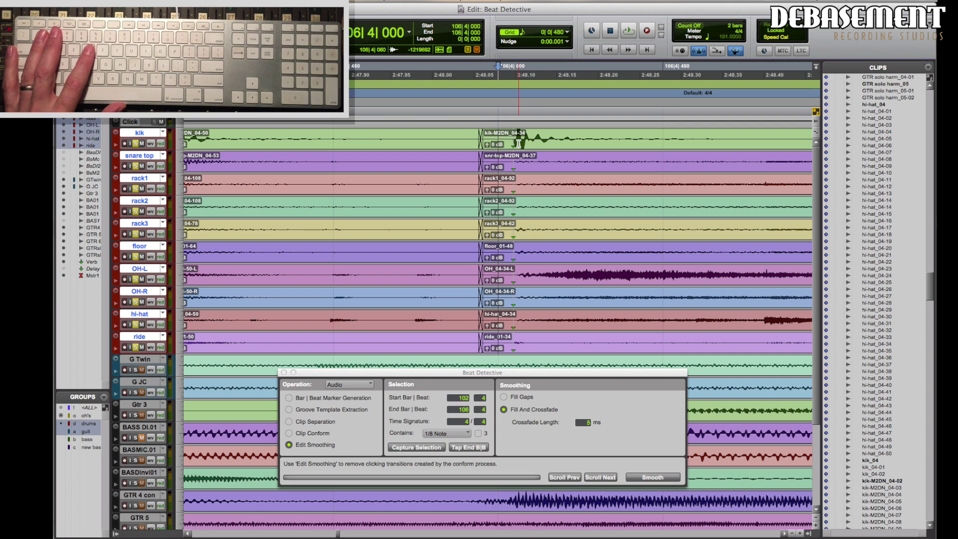
key("a")
double_click(480, 139)
key("BackSpace")
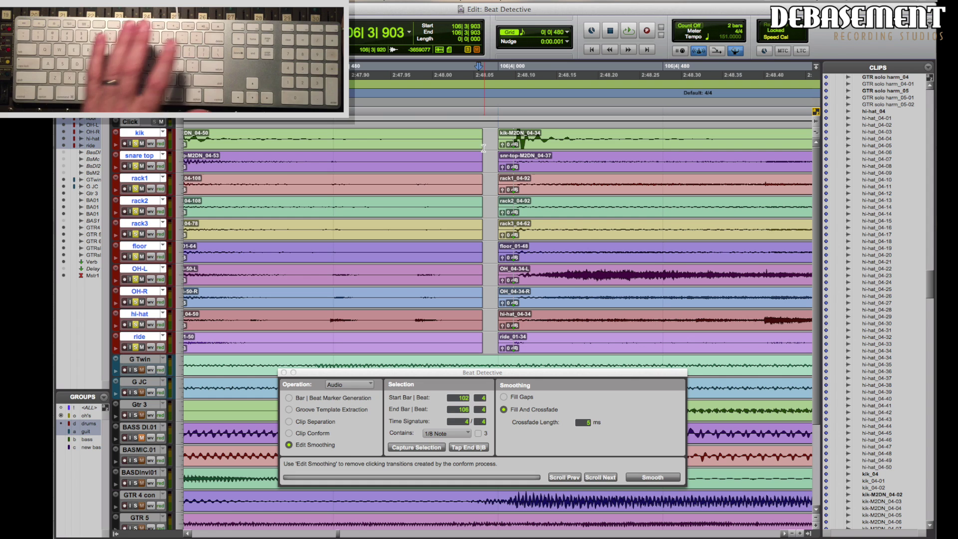
mouse_move(480, 144)
left_mouse_down()
mouse_move(510, 165)
mouse_move(497, 145)
left_mouse_up()
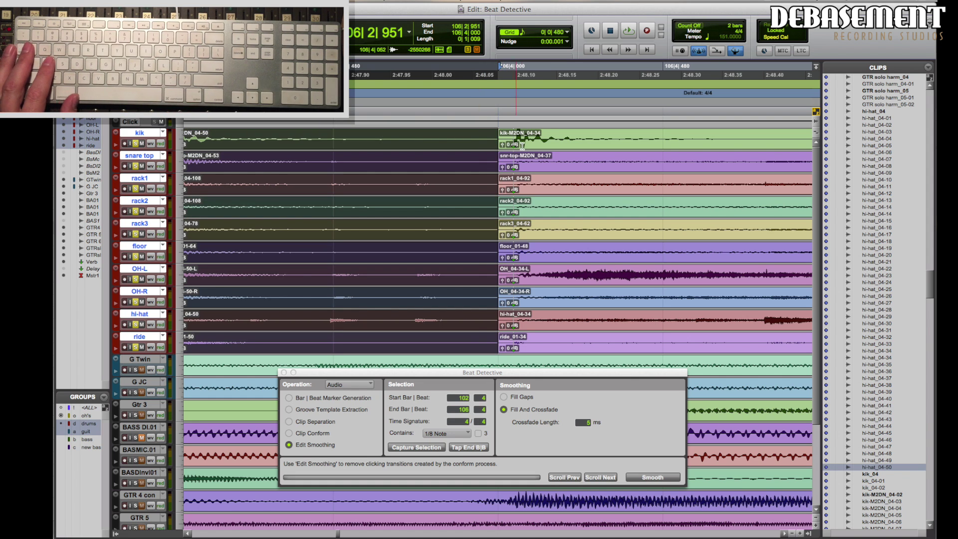
Step: Examine the boundaries between the preceding conformed drum clips at 106|3, 106|2 and 106|1
key("super+z")
key("super+z")
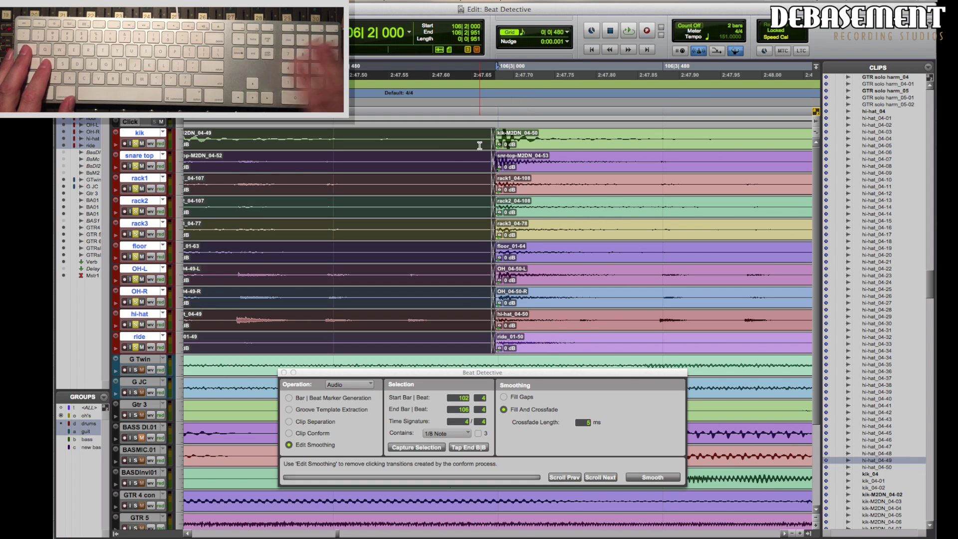
key("super+z")
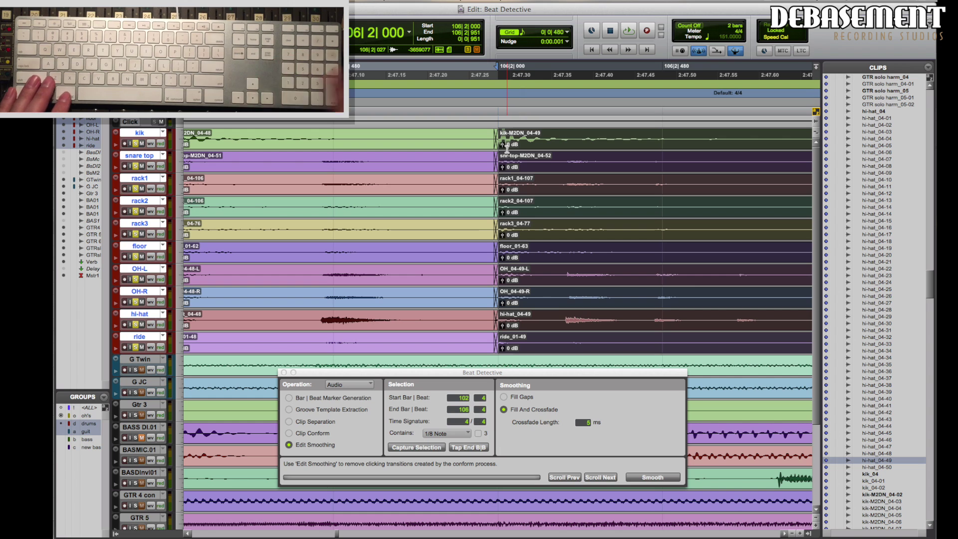
key("super+z")
key("super+bracketleft")
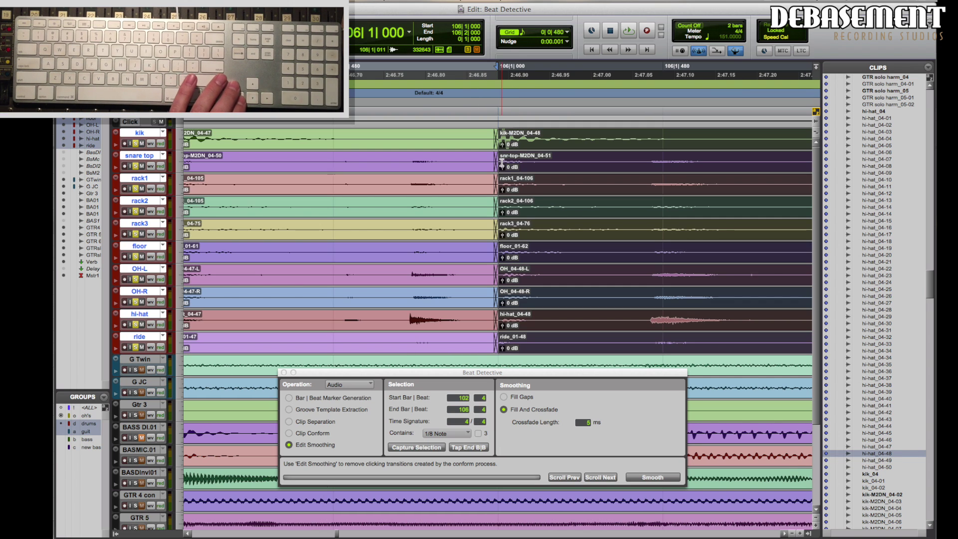
key("super+bracketleft")
key("super+bracketleft")
key("super+bracketleft")
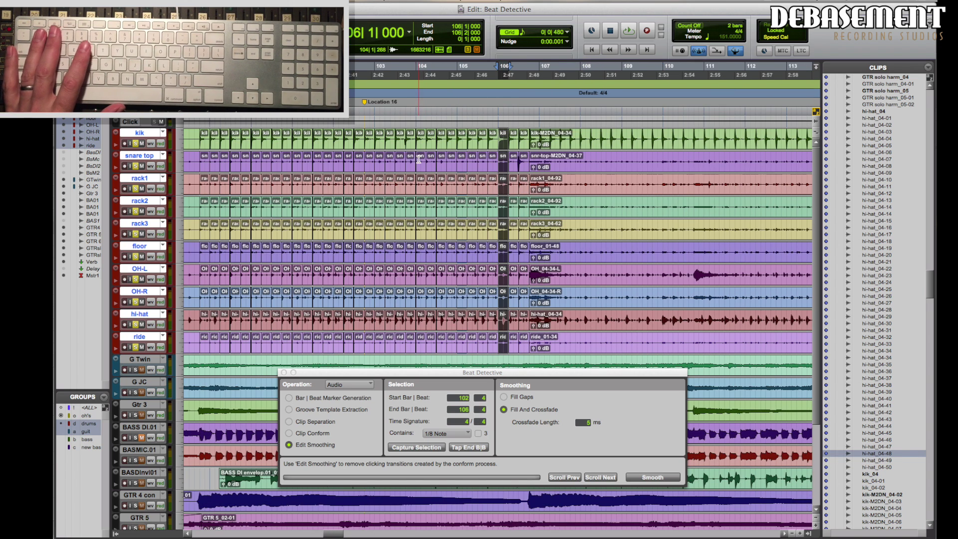
Step: Trim the start of the long drum clips after 106|4 to the first kick transient at 106|4|045
double_click(555, 142)
key("super+bracketright")
key("super+bracketright")
key("super+bracketright")
key("super+bracketright")
key("super+bracketright")
key("super+bracketright")
key("super+bracketright")
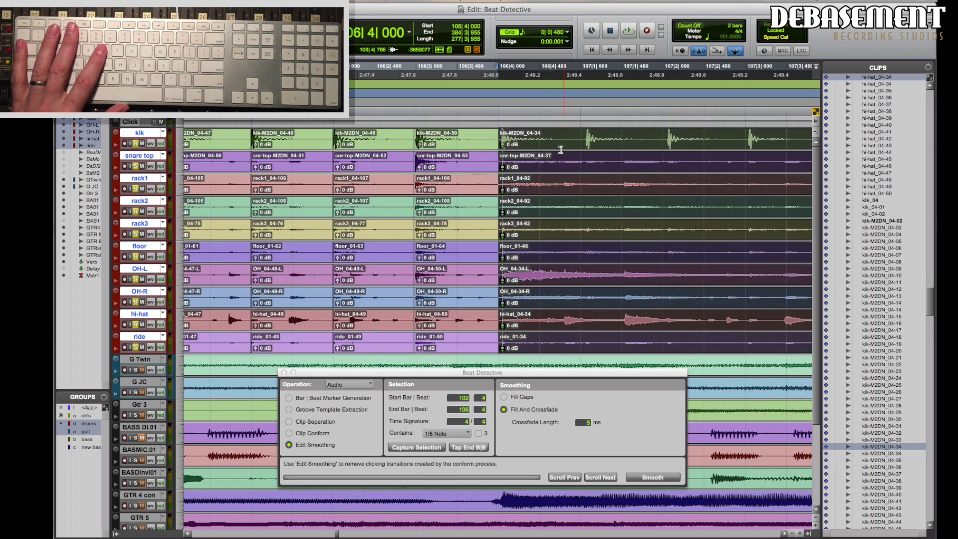
left_click_drag(502, 138, 355, 140)
key("Tab")
key("a")
Step: Try to snap the trimmed drum clips to the grid at 106|4|000
key("alt+shift+Return")
key("super+bracketleft")
key("r")
left_click_drag(559, 188, 543, 188)
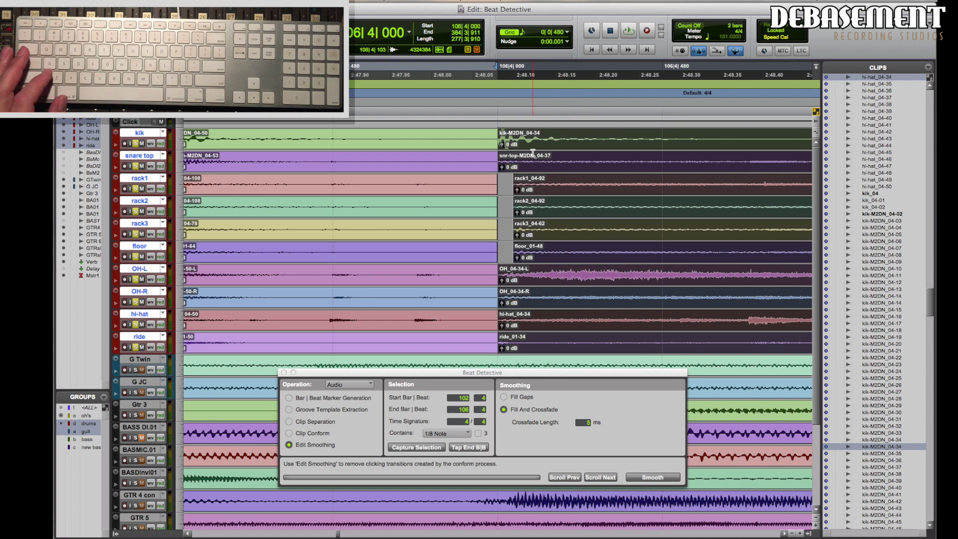
key("super+z")
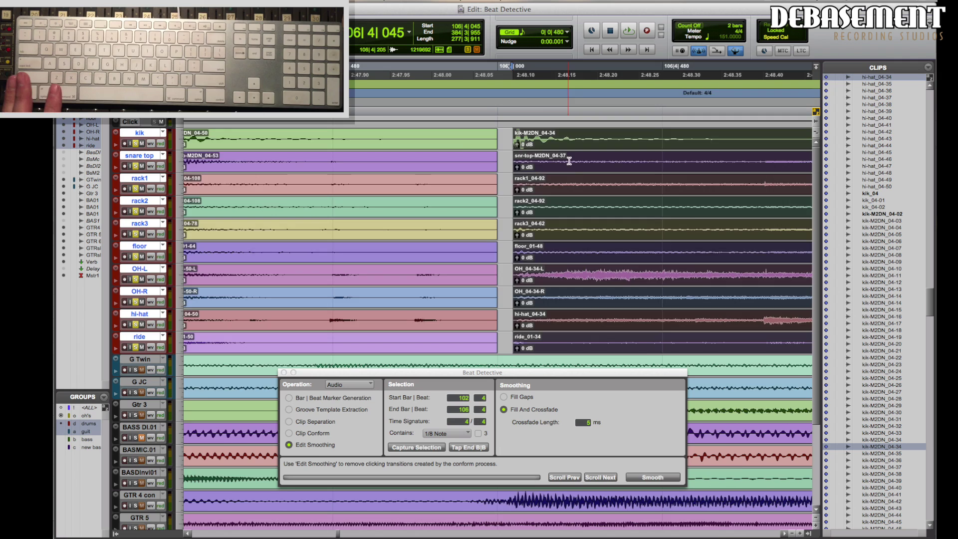
Step: Extend the selection from 106|4|045 through the last clips on all drum tracks
key("w")
double_click(663, 159, "shift")
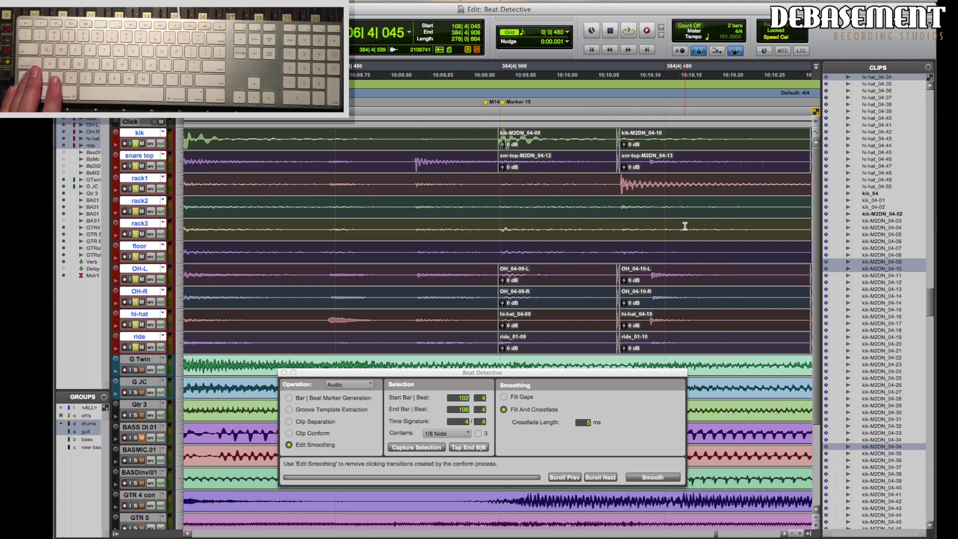
key("super+bracketleft")
key("super+bracketleft")
key("super+bracketleft")
key("super+bracketleft")
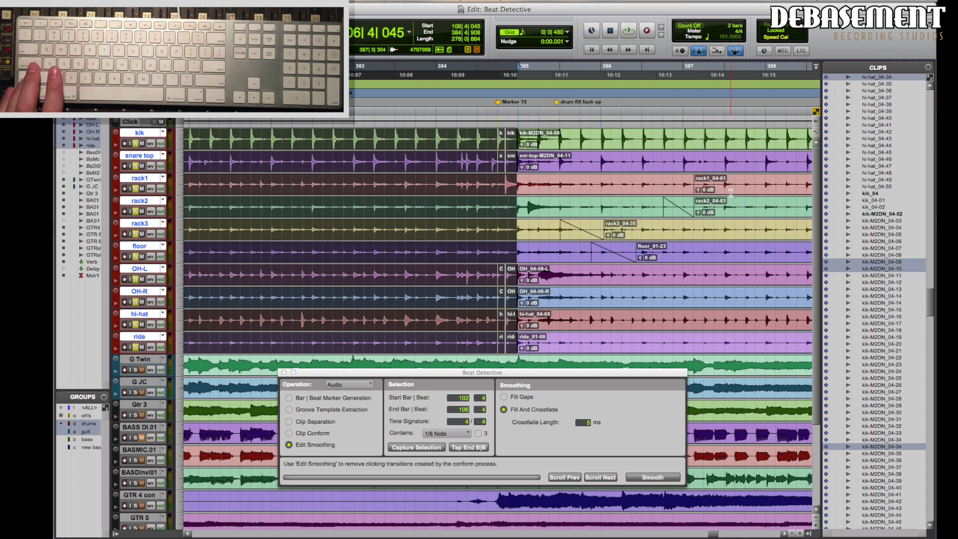
key("shift+Tab")
key("super+bracketleft")
key("super+bracketleft")
key("super+bracketleft")
key("super+bracketleft")
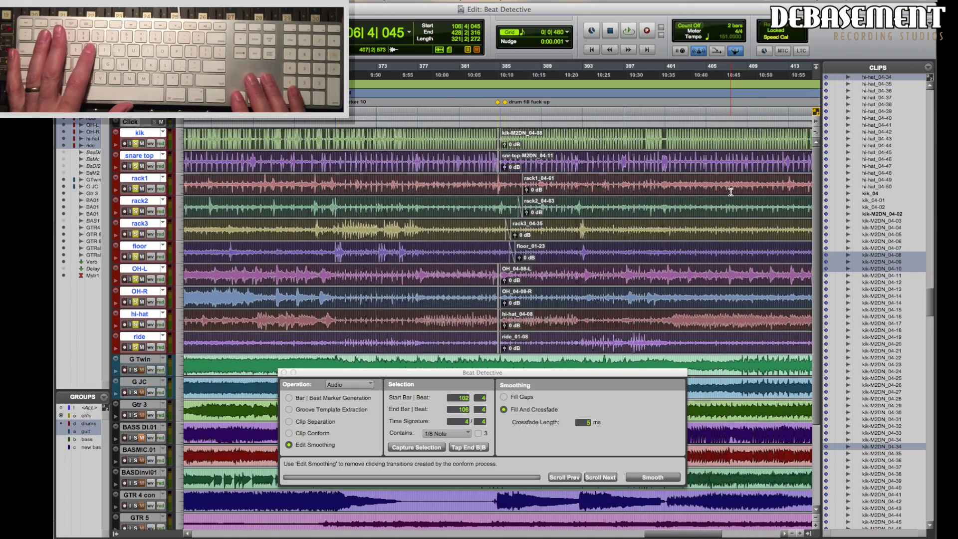
Step: Move all the selected drum clips earlier so they start on the grid at 106|4|000
key("super+bracketright")
key("super+bracketright")
key("super+bracketright")
key("super+bracketright")
key("super+bracketright")
key("super+bracketright")
key("super+bracketright")
key("super+bracketright")
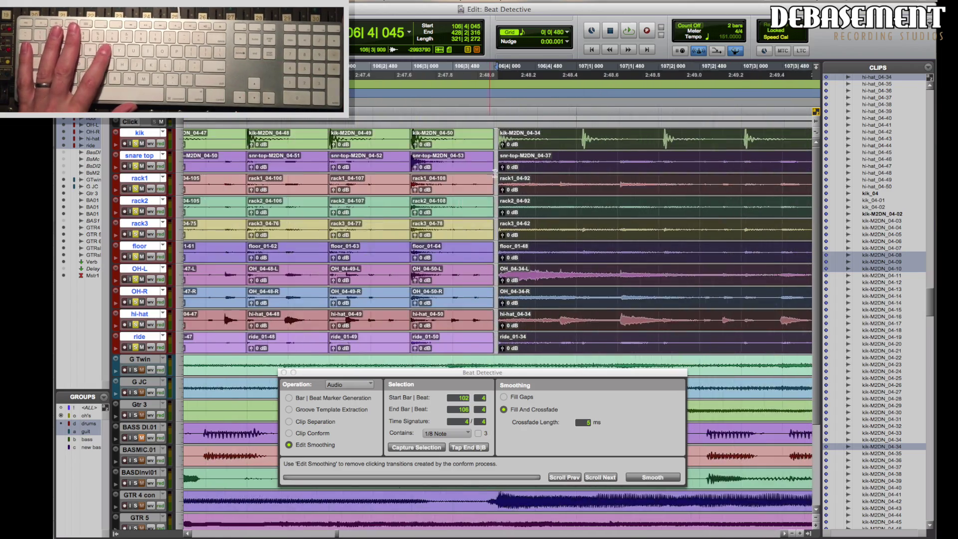
key("super+bracketleft")
key("super+bracketleft")
key("super+bracketleft")
key("super+bracketleft")
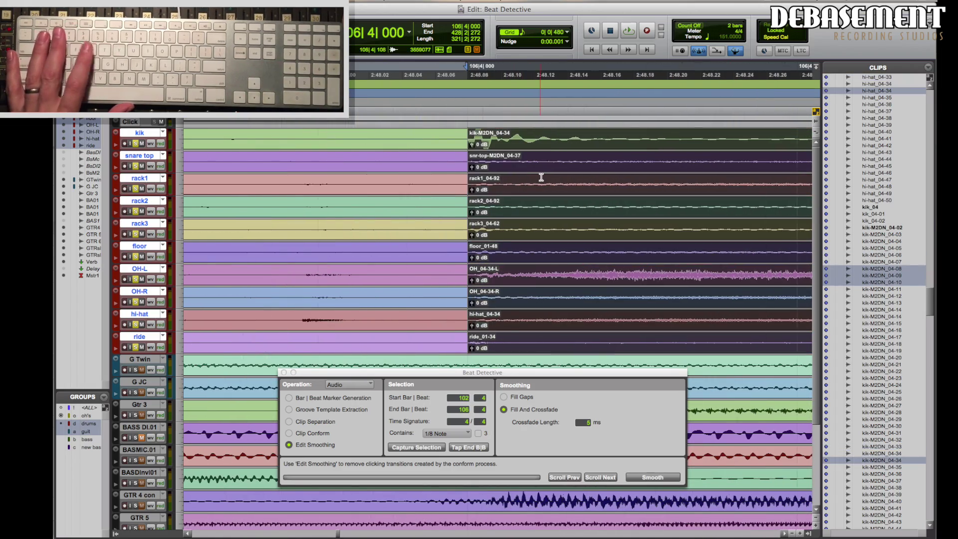
Step: Look through the drum tracks after bar 106 for the point where the snare pattern starts
key("super+bracketleft")
key("super+bracketleft")
key("super+bracketleft")
key("super+bracketleft")
key("super+bracketleft")
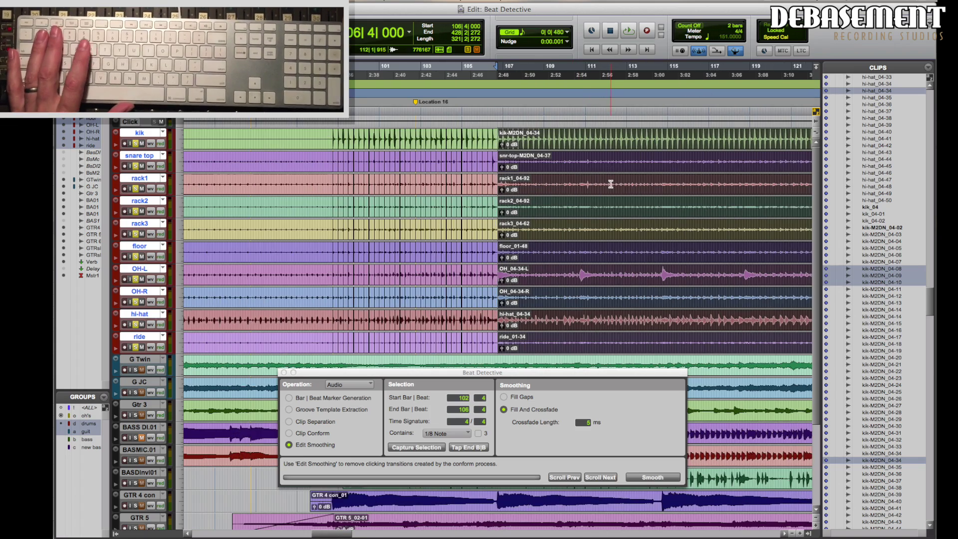
key("super+bracketleft")
key("super+bracketleft")
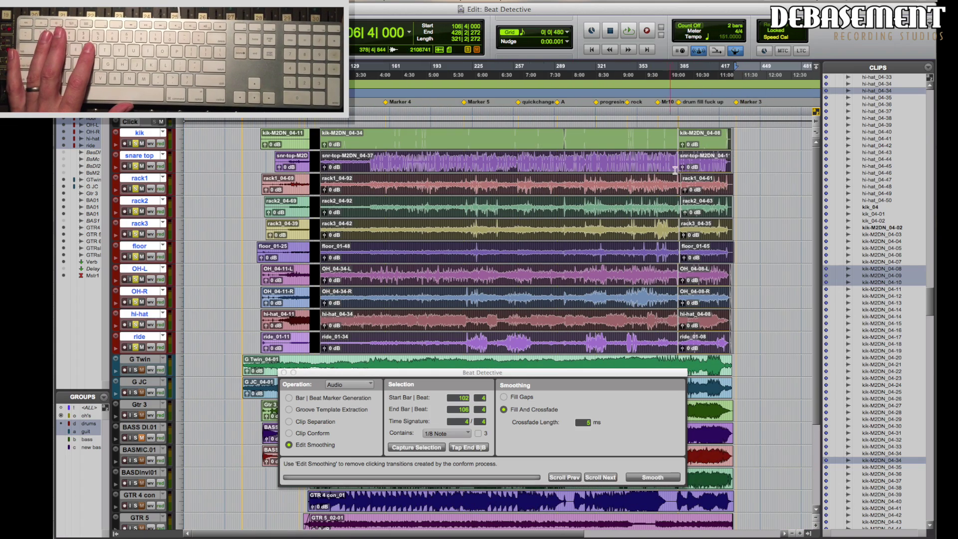
left_click(339, 159)
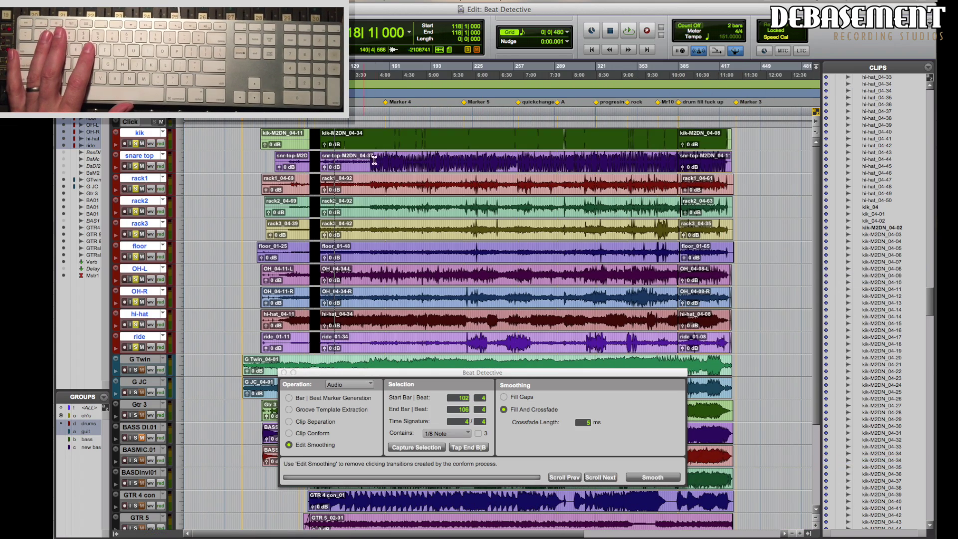
left_click(374, 156)
key("super+bracketright")
key("super+bracketright")
key("super+bracketright")
key("super+bracketright")
key("super+bracketright")
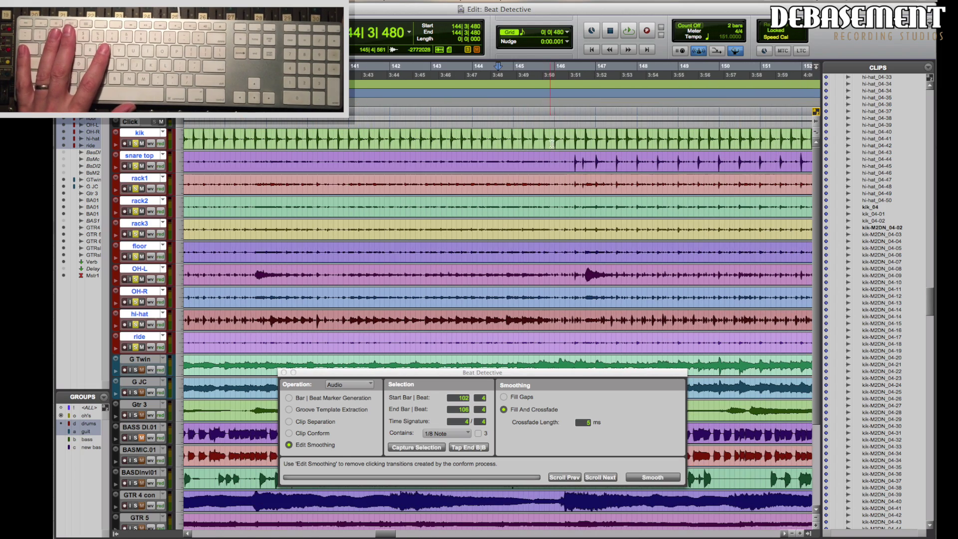
Step: Separate the clips on all drum tracks at the kick transient at 146|4|027
left_click(573, 139)
key("super+bracketright")
key("super+bracketright")
key("super+bracketright")
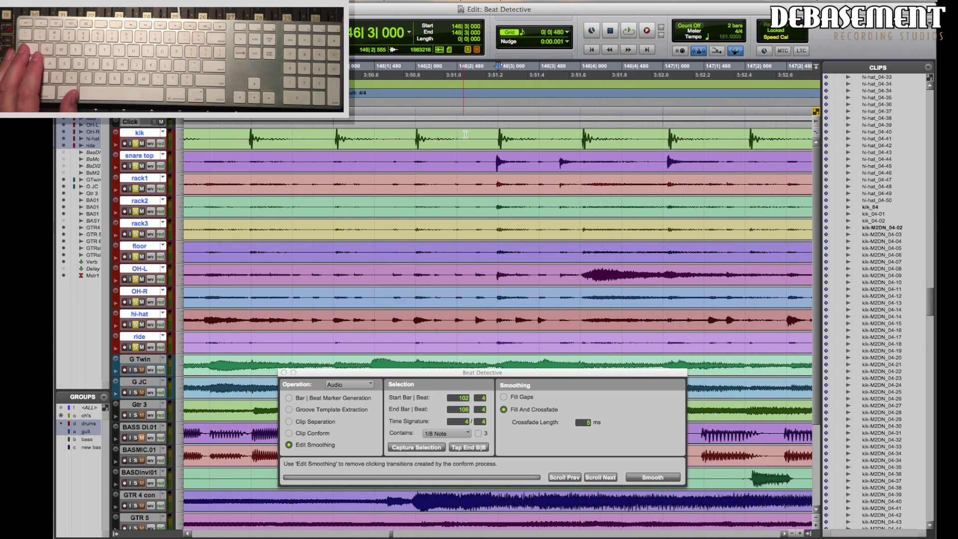
left_click(477, 156)
key("Tab")
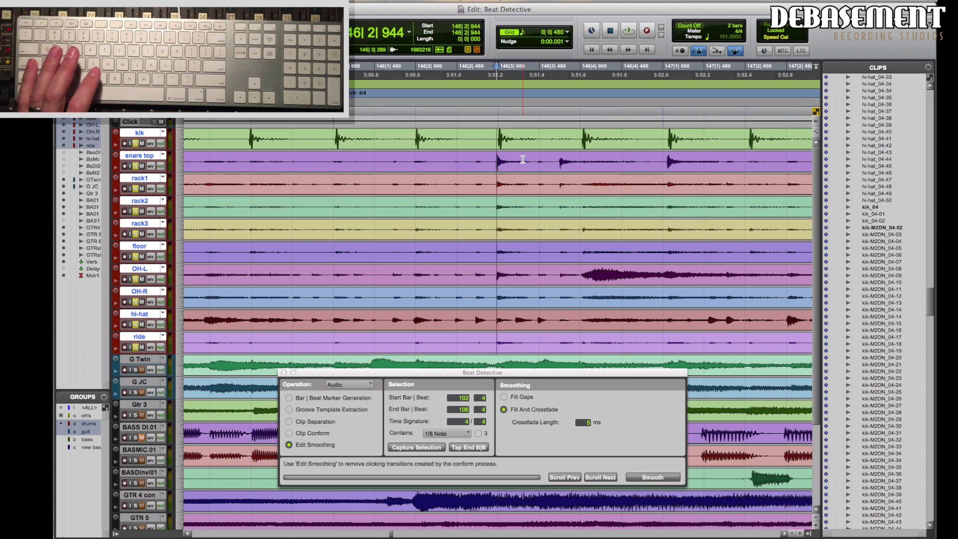
key("Tab")
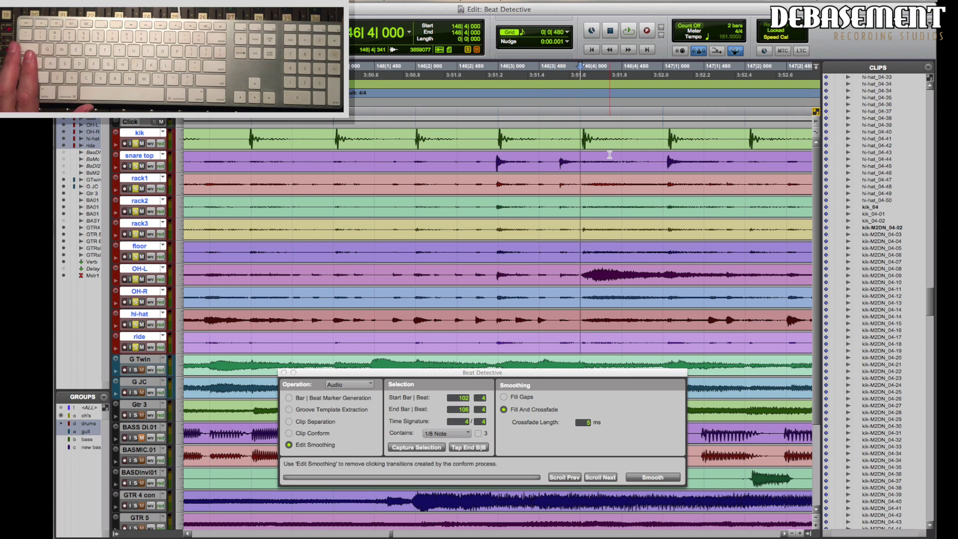
key("r")
key("r")
key("r")
key("r")
key("r")
key("r")
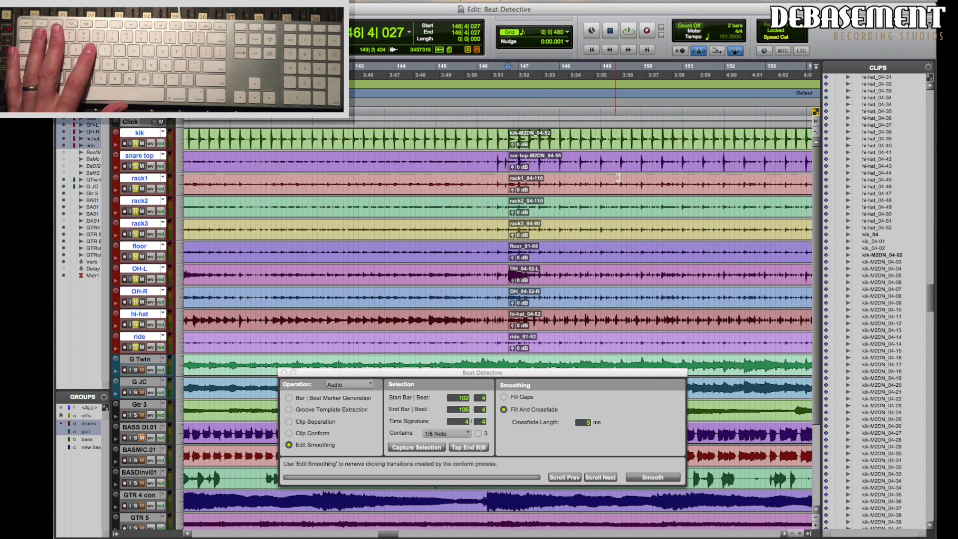
Step: Play back the drums from 173|1|480 to locate the next pattern change
left_click(646, 143)
key("t")
key("t")
key("t")
key("t")
key("t")
key("r")
left_click(386, 149)
key("space")
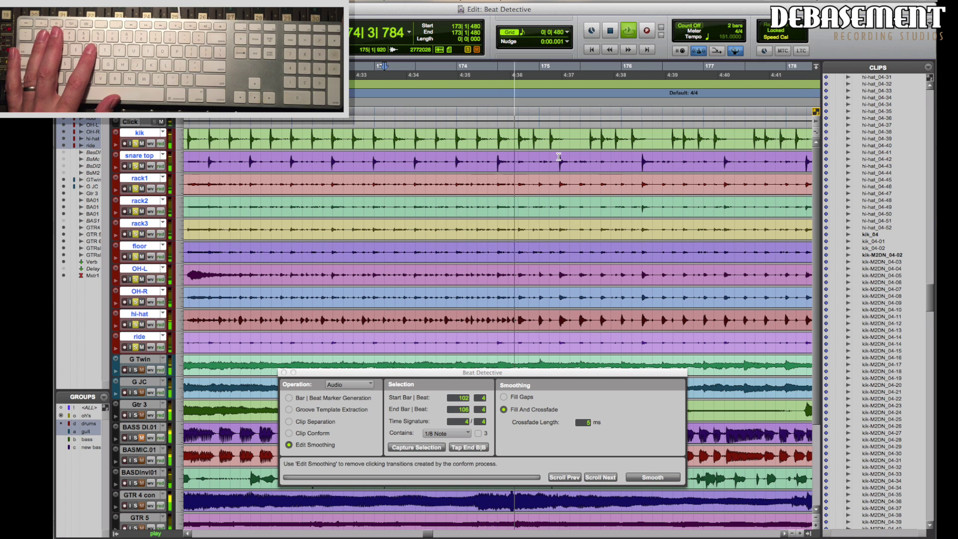
Step: Separate the clips on all drum tracks at the transient at 174|4|016
key("space")
key("Tab")
key("r")
key("r")
key("r")
key("r")
key("r")
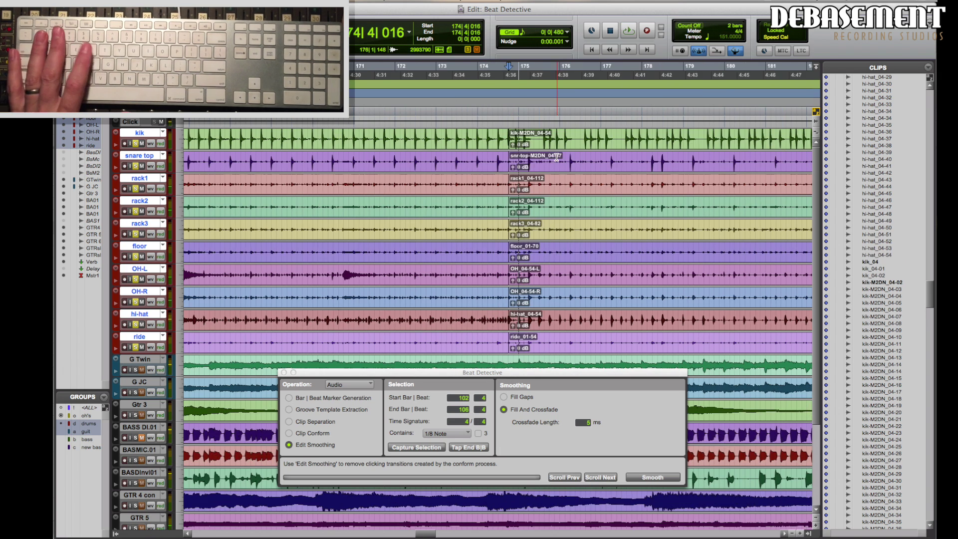
Step: Select the clips on all drum tracks for the section from 106|4|000 to 146|4|027
double_click(362, 147)
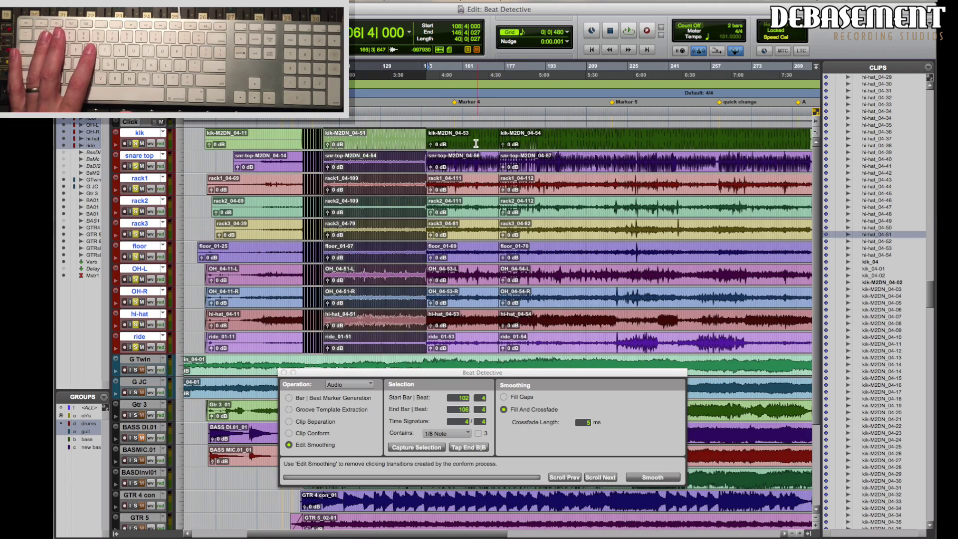
double_click(464, 144)
key("t")
key("t")
key("t")
key("t")
key("t")
key("r")
key("r")
key("r")
key("r")
double_click(393, 145)
key("t")
key("t")
key("t")
key("t")
key("t")
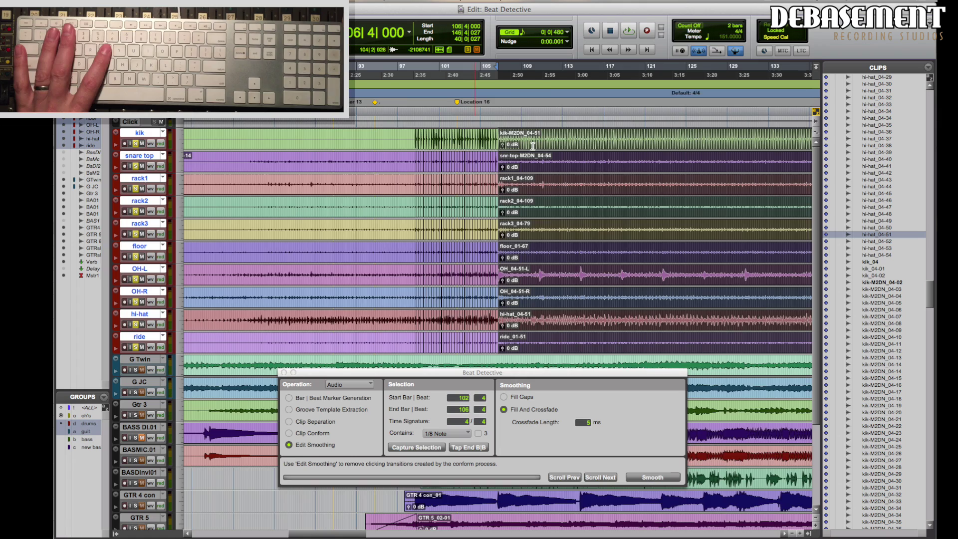
Step: Examine the kick transient at the start of the selected drum section at 106|4
key("t")
key("t")
key("t")
key("t")
key("t")
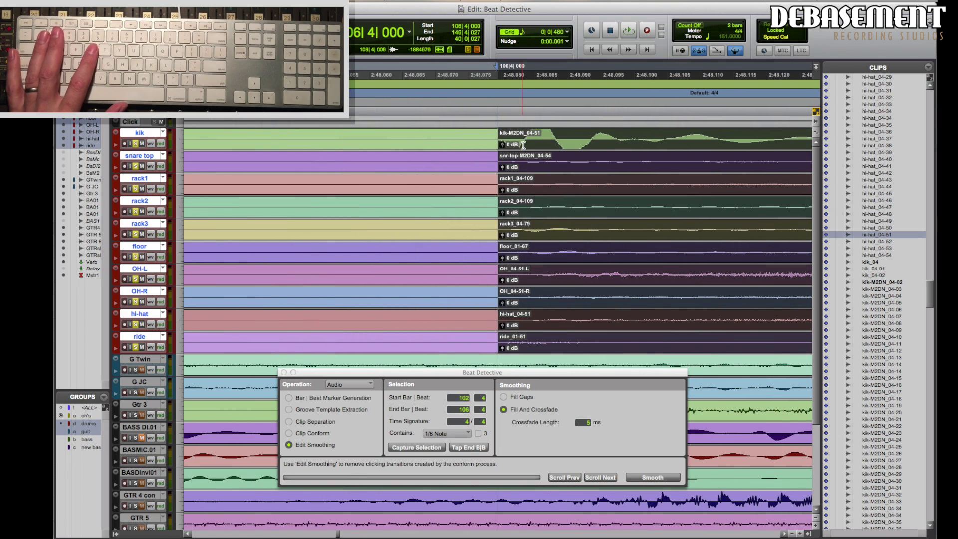
key("r")
key("r")
key("r")
key("r")
key("r")
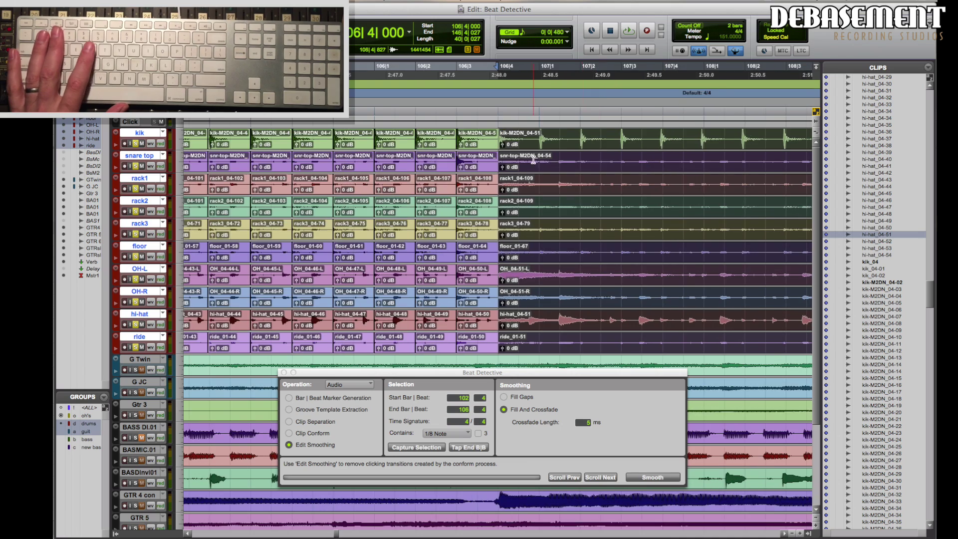
key("r")
key("r")
key("r")
key("r")
key("r")
key("r")
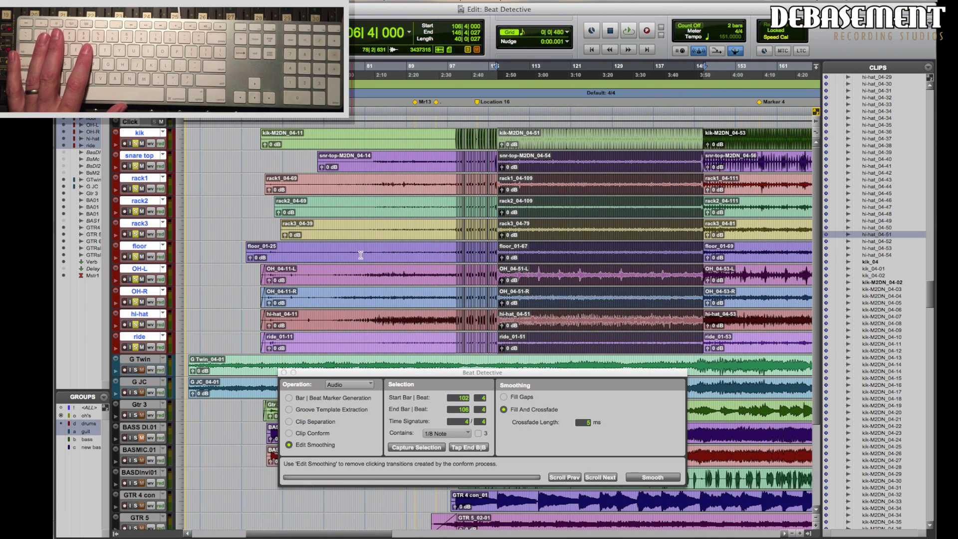
Step: Switch Beat Detective to Clip Separation, and end the drum selection at 146|4|000 with all drum clips separated there
left_click(304, 422)
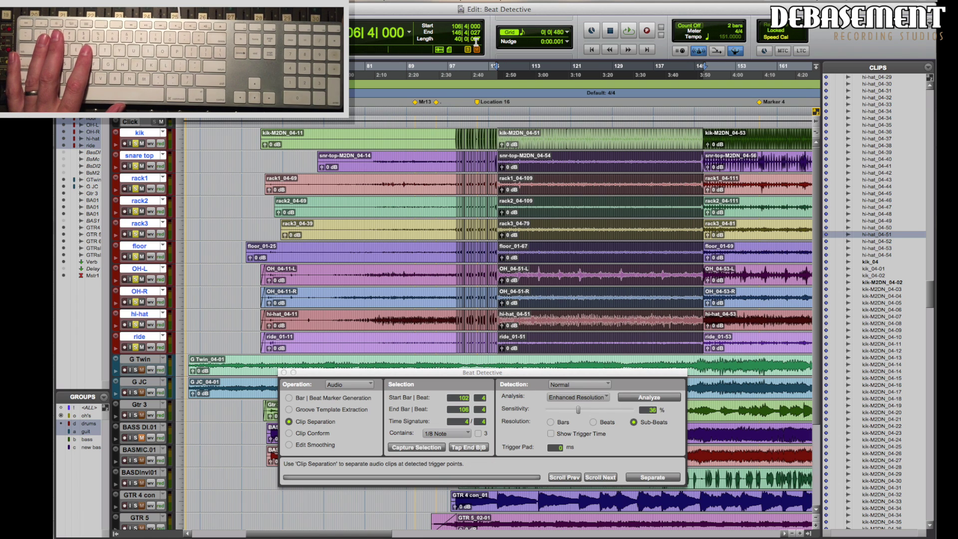
key("t")
key("t")
key("t")
key("t")
key("t")
key("t")
key("t")
key("t")
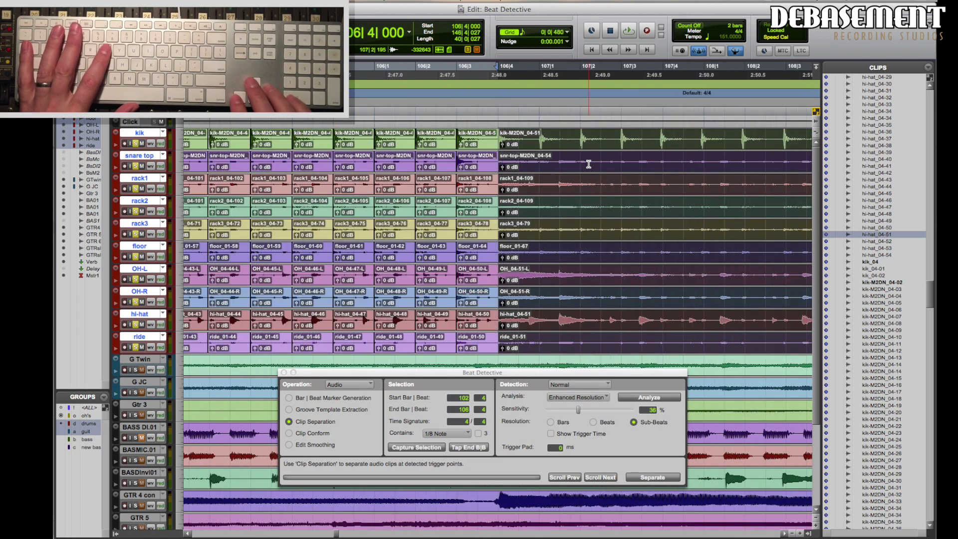
key("super+bracketright")
key("super+bracketright")
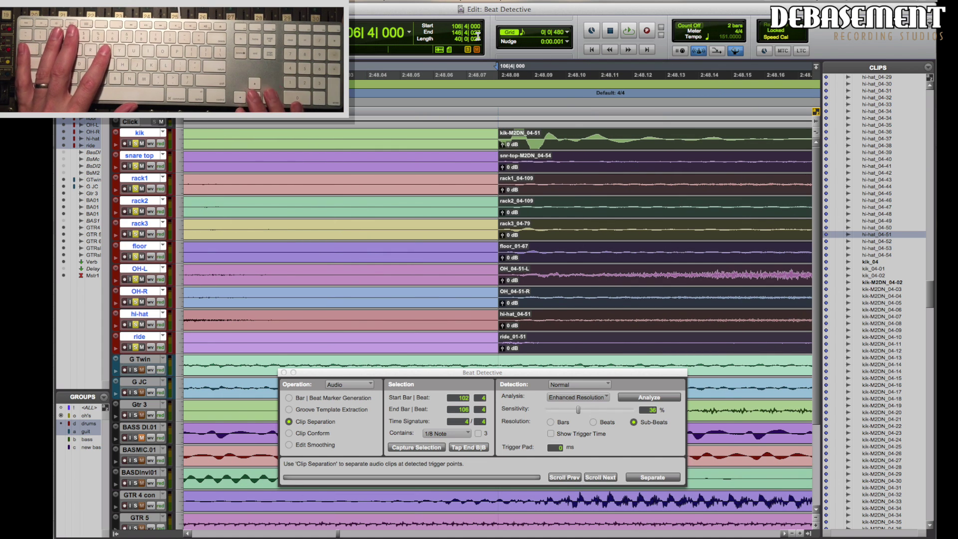
key("Right")
left_click(461, 137, "shift")
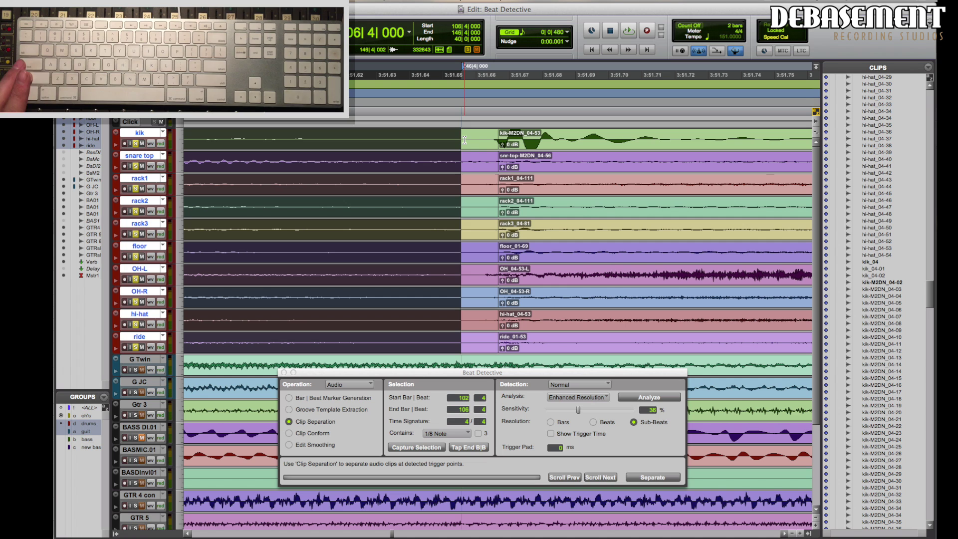
key("b")
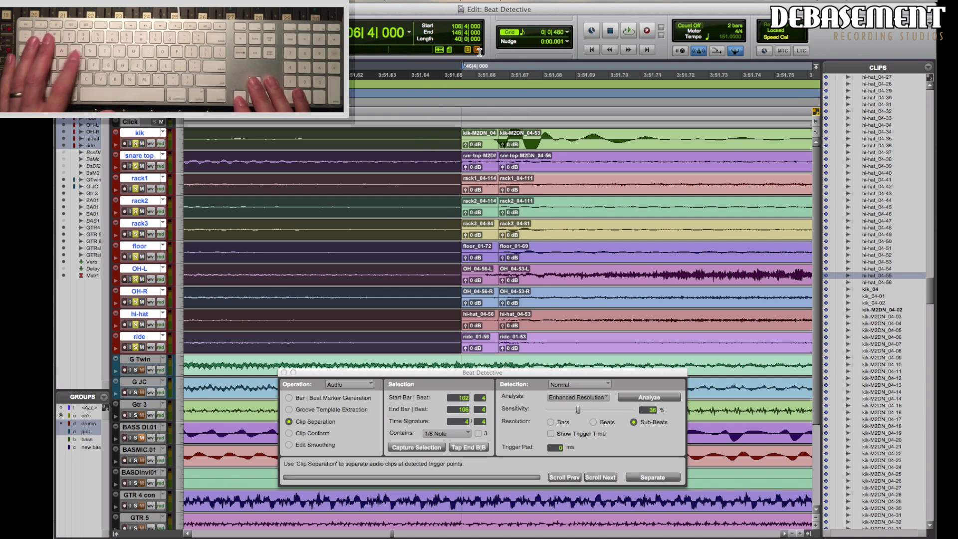
Step: Capture the drum selection from 106|4 to 146|4 as the Beat Detective range
key("Left")
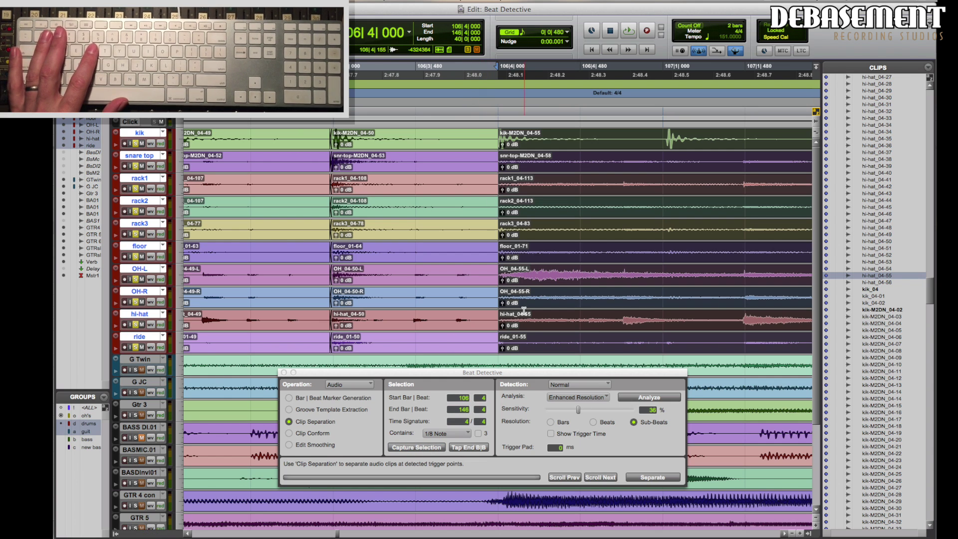
key("r")
key("r")
key("r")
key("r")
key("r")
key("r")
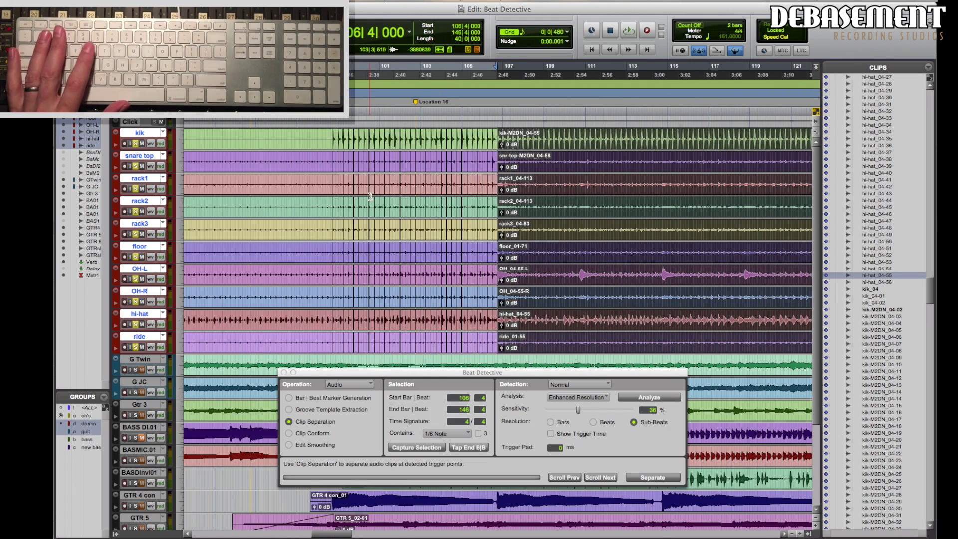
key("super+bracketleft")
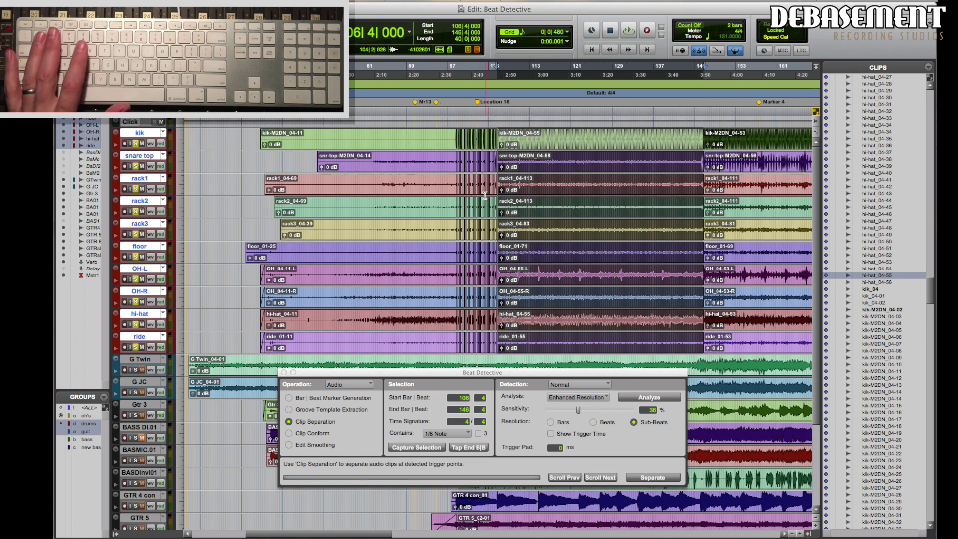
Step: Limit the selection to the kick track and analyze its transients in Beat Detective
left_click(143, 133, "alt")
left_click(144, 133)
left_click(665, 398)
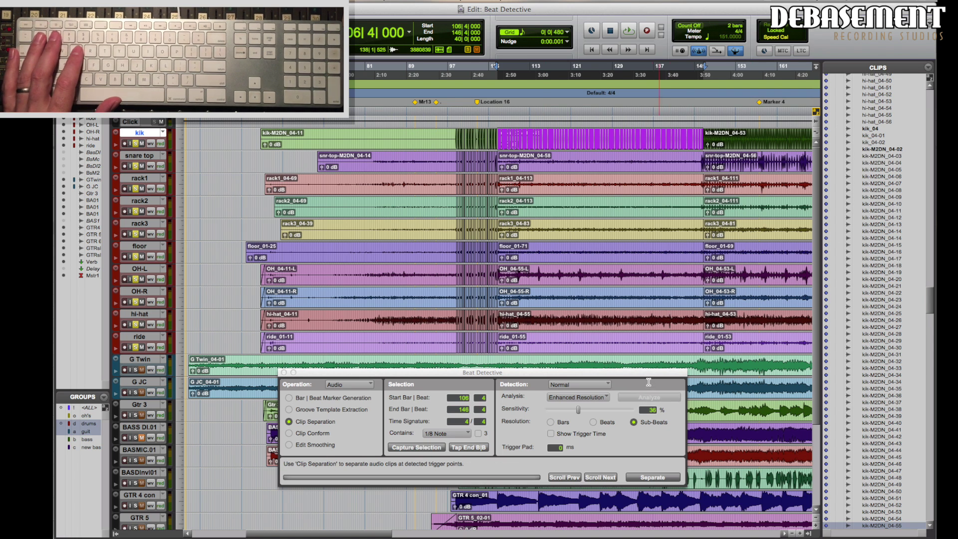
Step: Check the detected triggers on the enlarged kick track up to the end of the section at 146|4
key("e")
key("t")
key("t")
left_click(601, 477)
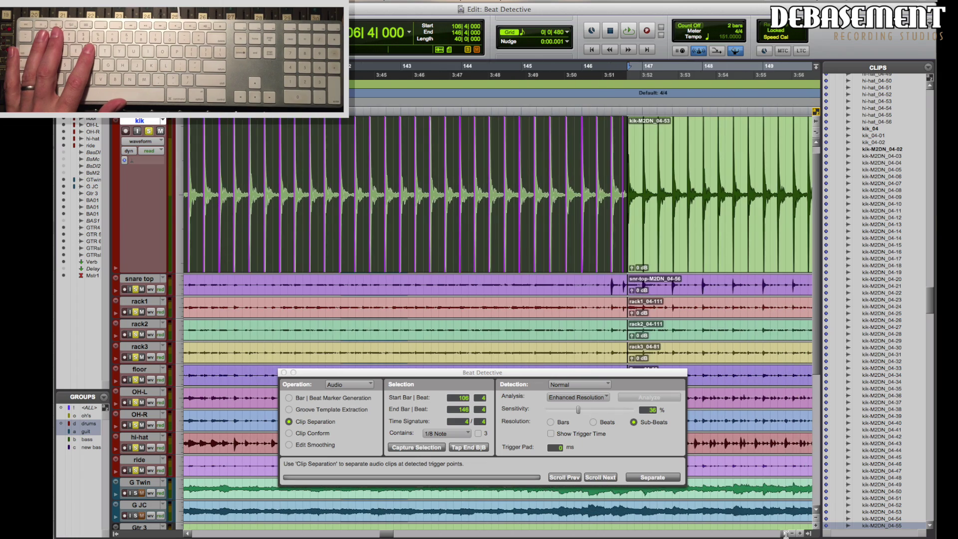
key("r")
key("r")
key("r")
key("r")
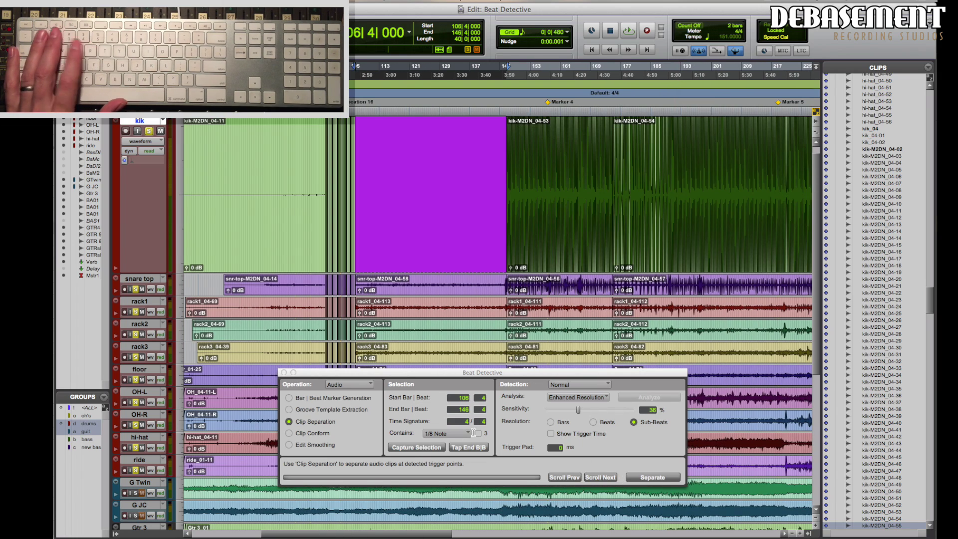
key("e")
Step: Separate all drum tracks at the kick triggers with Sub-Beats resolution and conform the clips to the grid
left_click(633, 423)
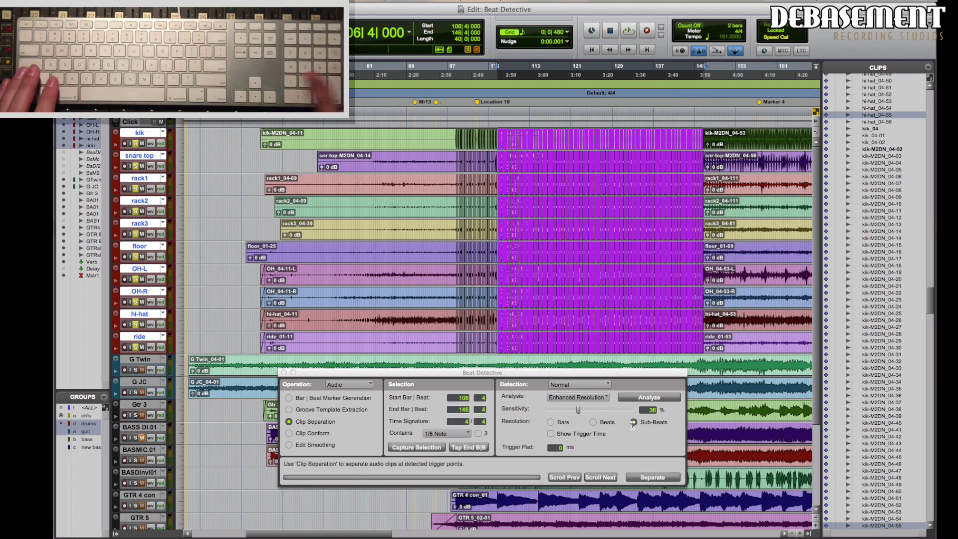
left_click(654, 477)
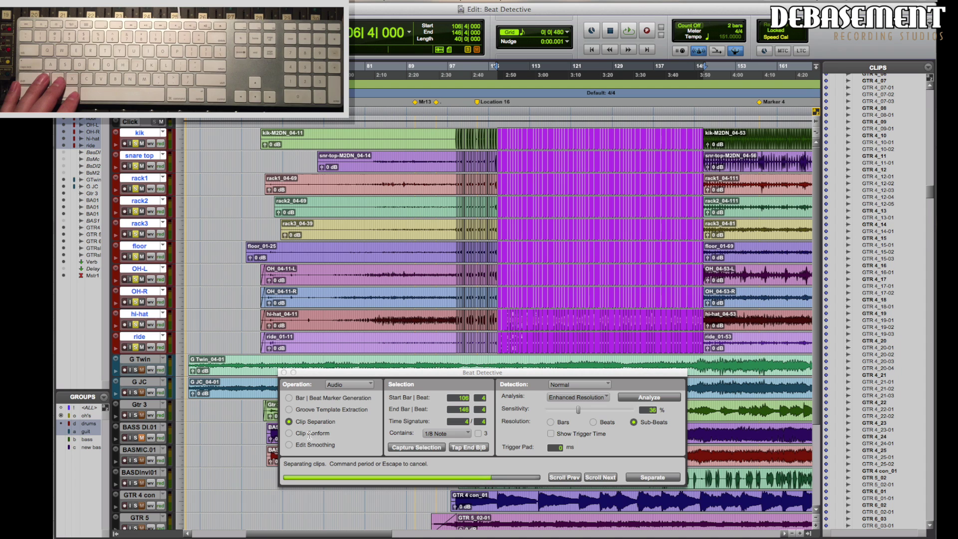
left_click(310, 434)
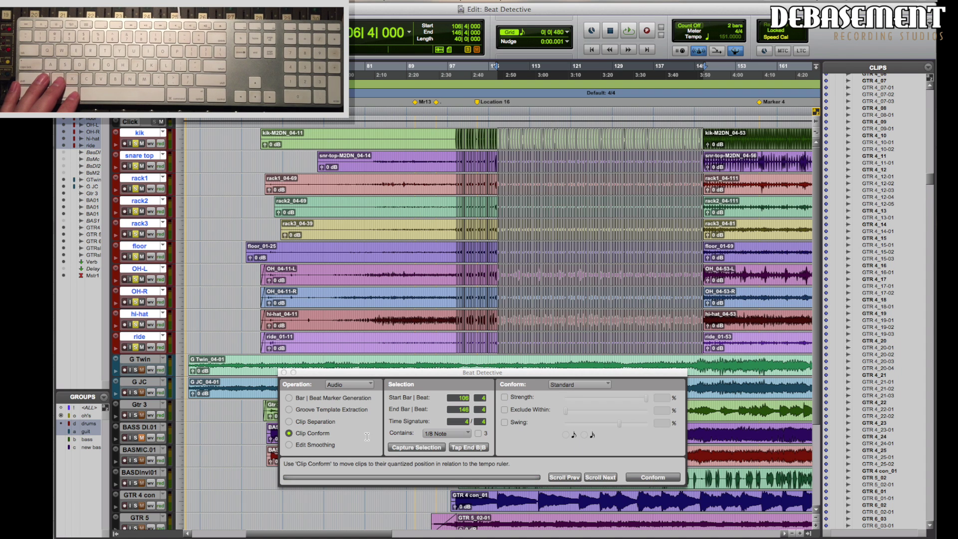
left_click(656, 478)
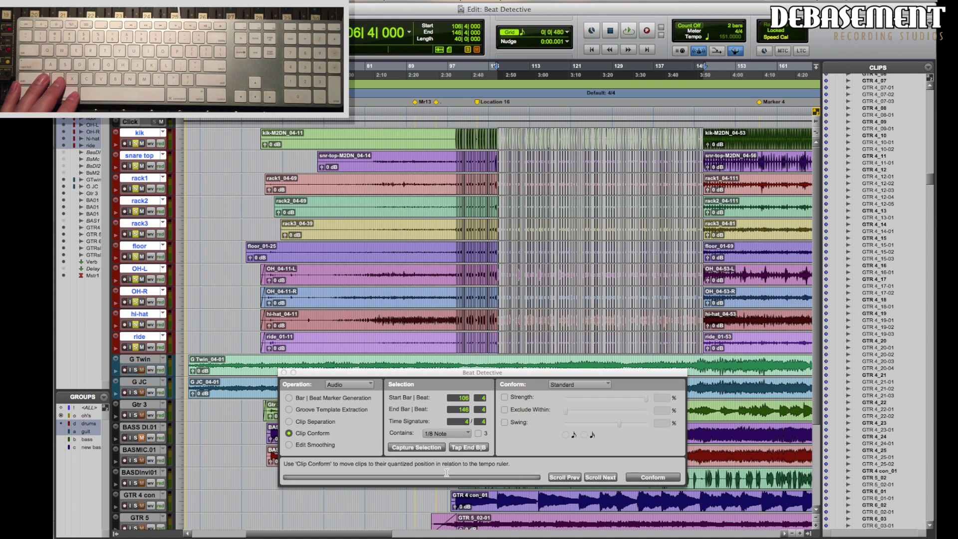
Step: Smooth the conformed drum edits with Fill And Crossfade and add a memory location at 106|4
left_click(310, 446)
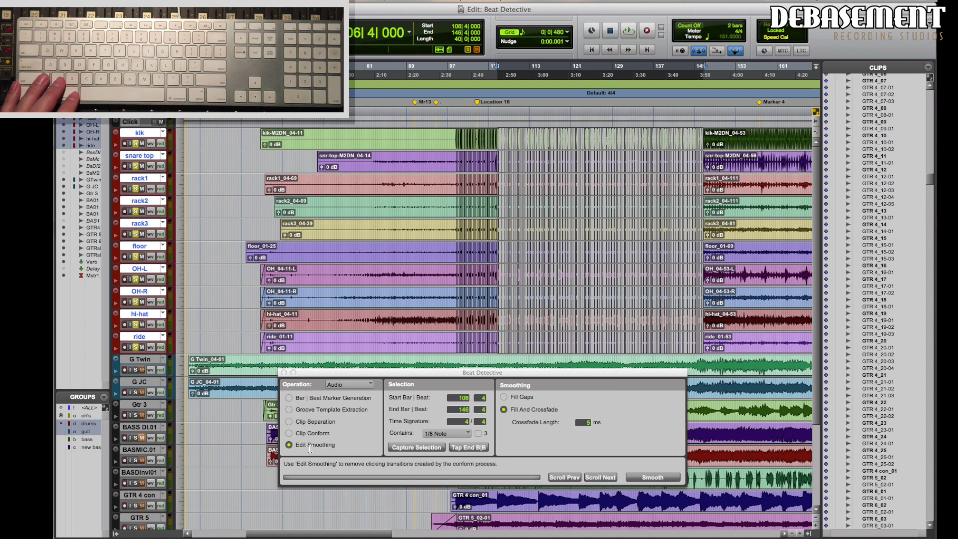
left_click(655, 477)
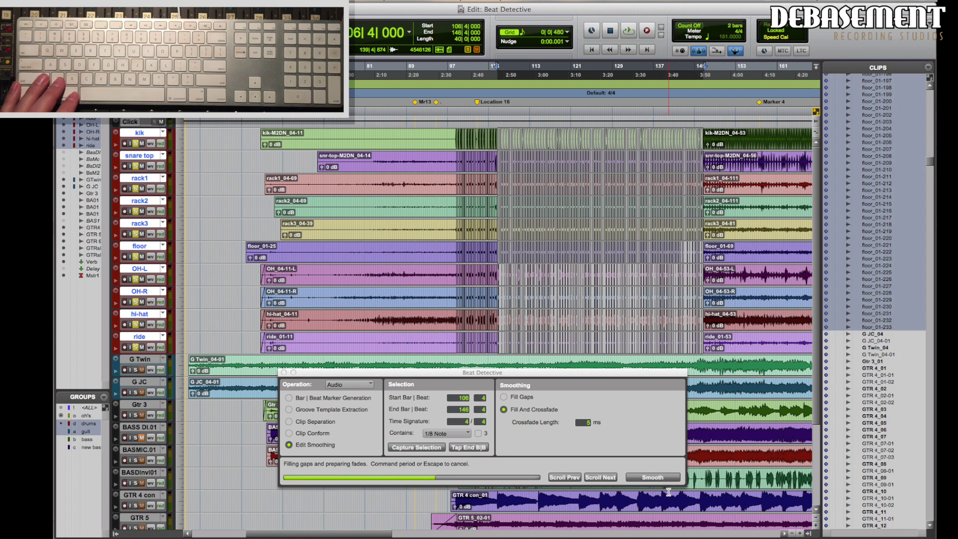
key("KP_Enter")
key("KP_Enter")
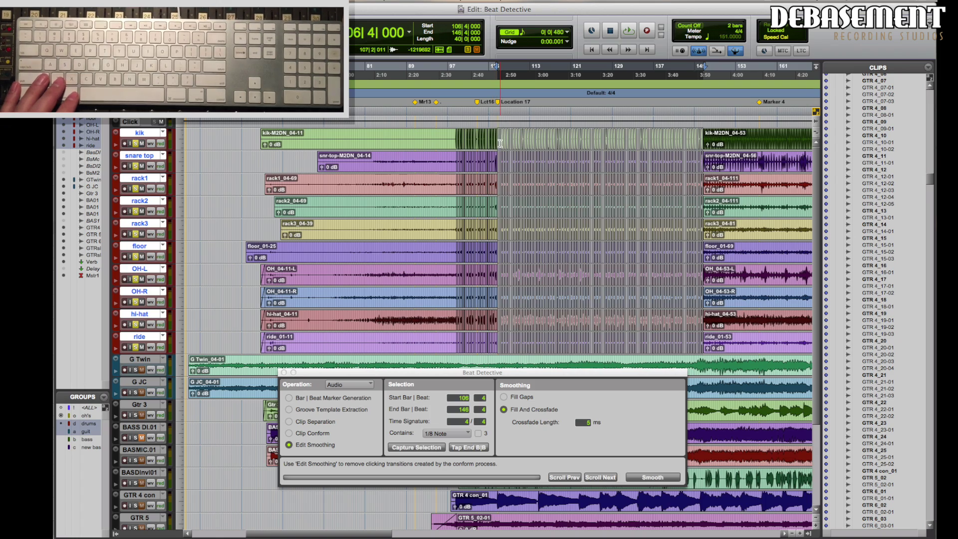
Step: Extend the start of the drum clips at the 106|4 boundary back to 106|3|953
key("t")
key("t")
key("t")
key("t")
key("t")
key("t")
key("t")
key("t")
key("t")
key("t")
key("t")
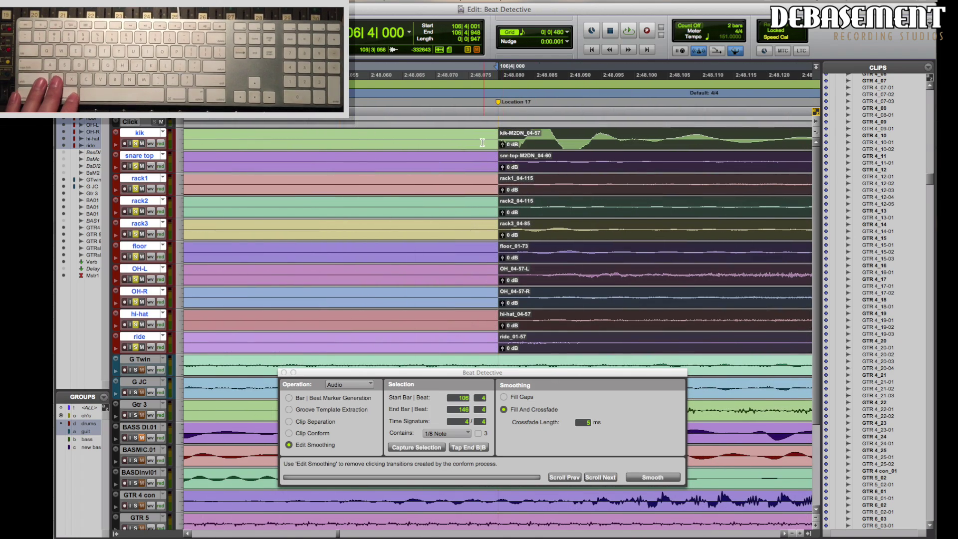
key("super+z")
key("super+z")
key("super+z")
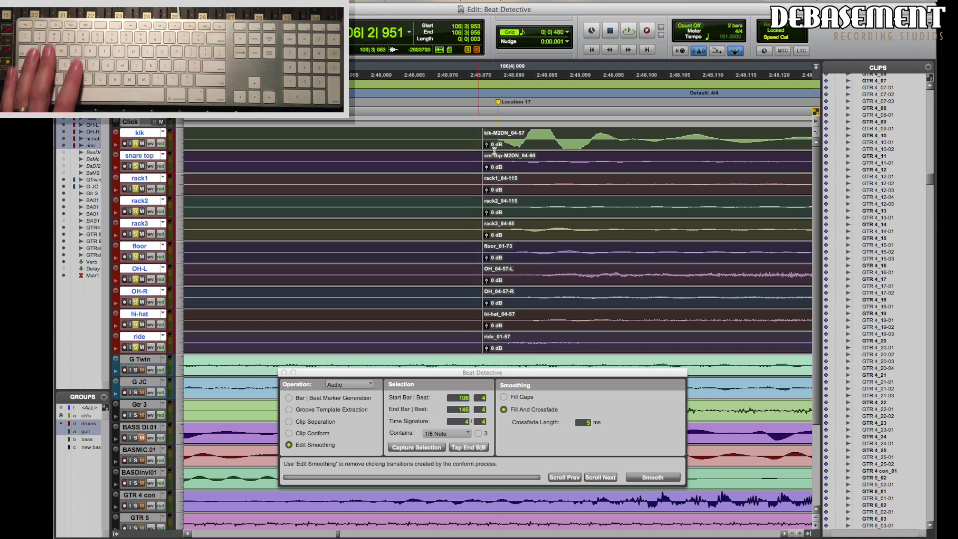
Step: Play back the conformed drums from 106|4 to check their timing
left_click(500, 153)
key("r")
key("r")
key("r")
key("space")
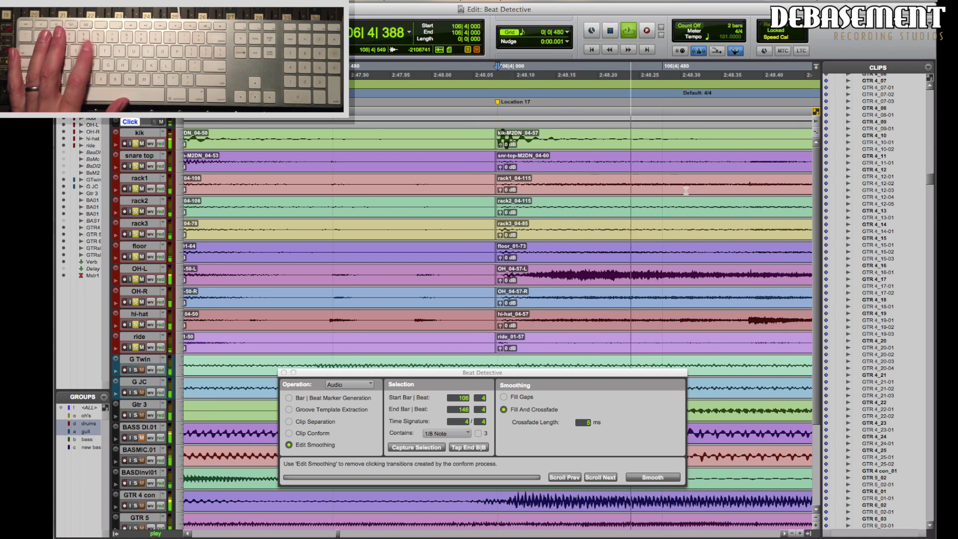
key("r")
key("r")
key("r")
key("r")
key("r")
key("r")
key("r")
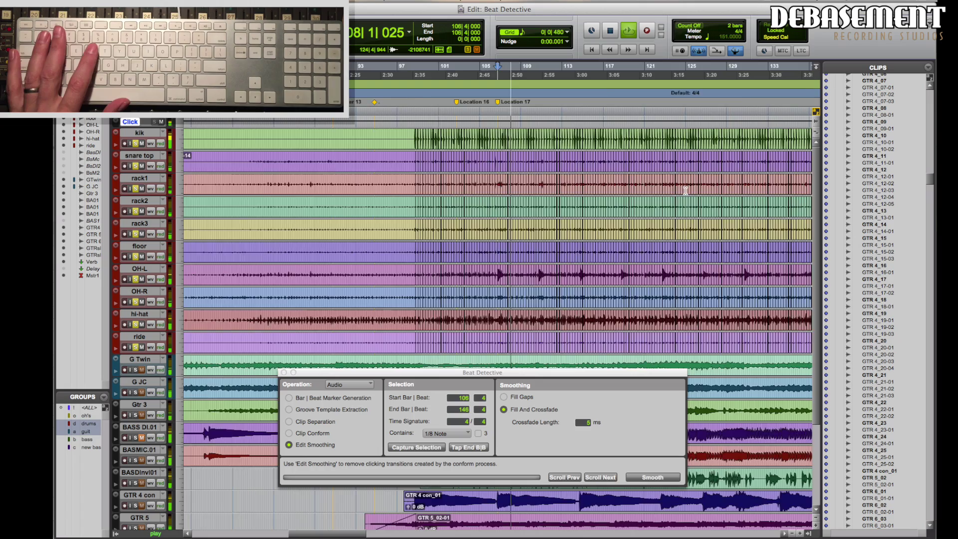
key("r")
key("r")
key("r")
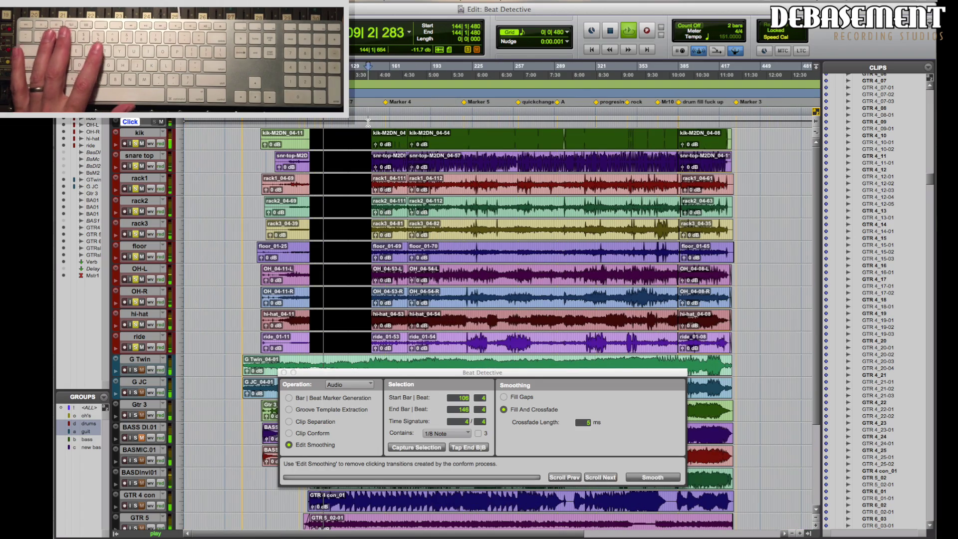
Step: Examine the drum edits around 144|1|480 and on to the section boundary at 146|4
key("t")
key("t")
key("t")
key("t")
key("t")
key("t")
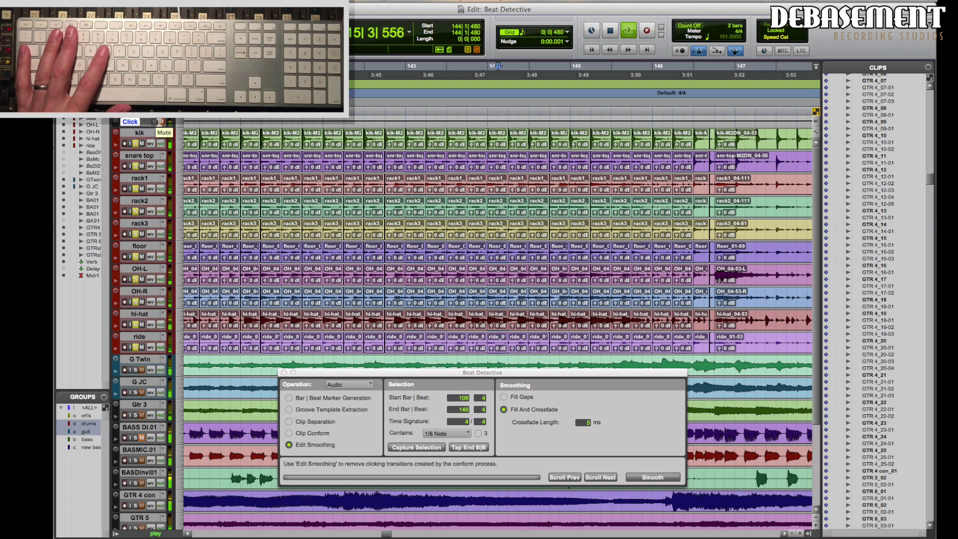
key("space")
key("t")
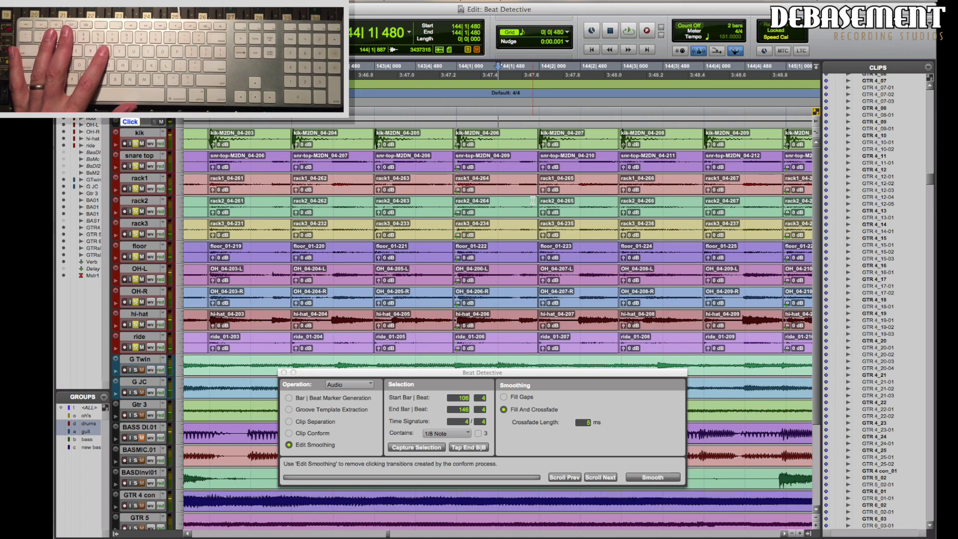
key("t")
key("t")
key("r")
key("r")
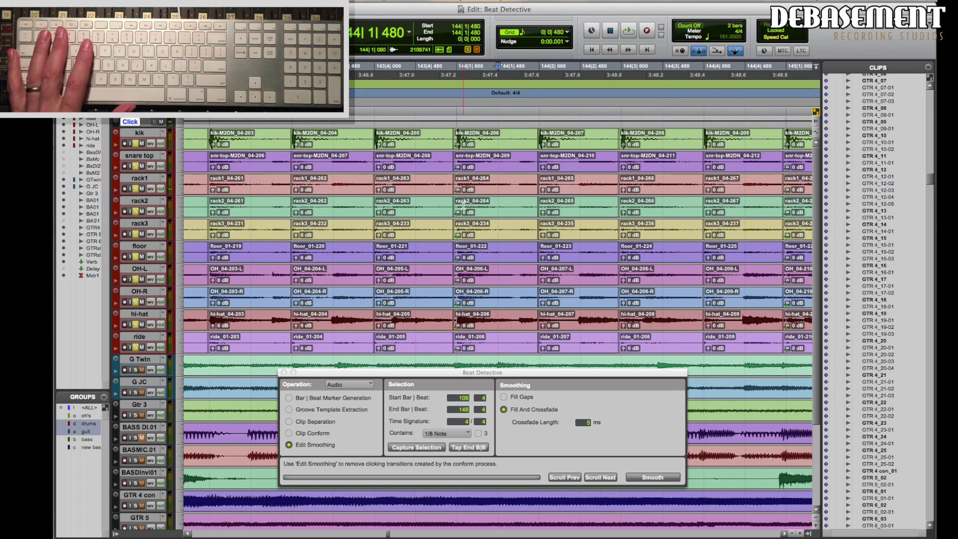
key("r")
key("r")
key("r")
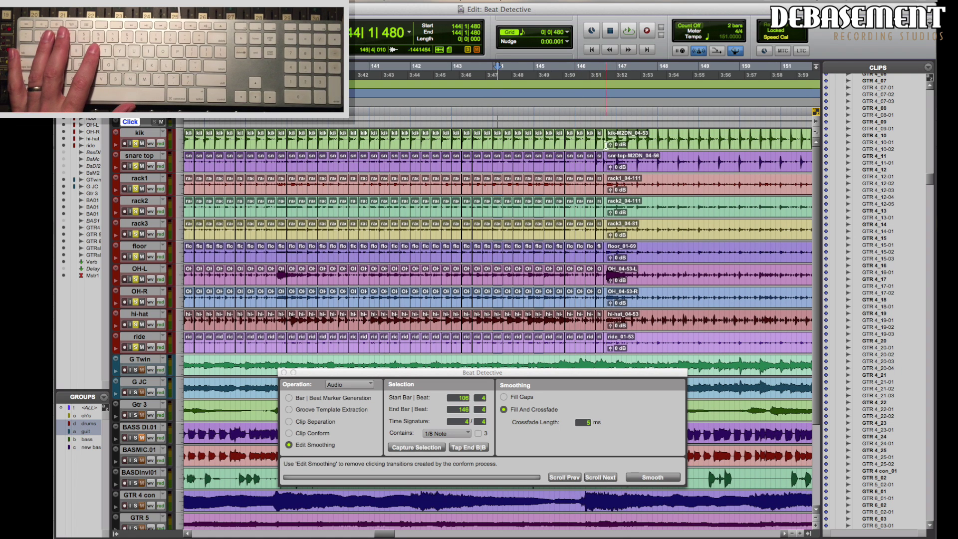
Step: Try extending the unedited drum clips after 146|4 back to 143|1|000 and play the result, then undo the extension
left_click_drag(609, 139, 452, 140)
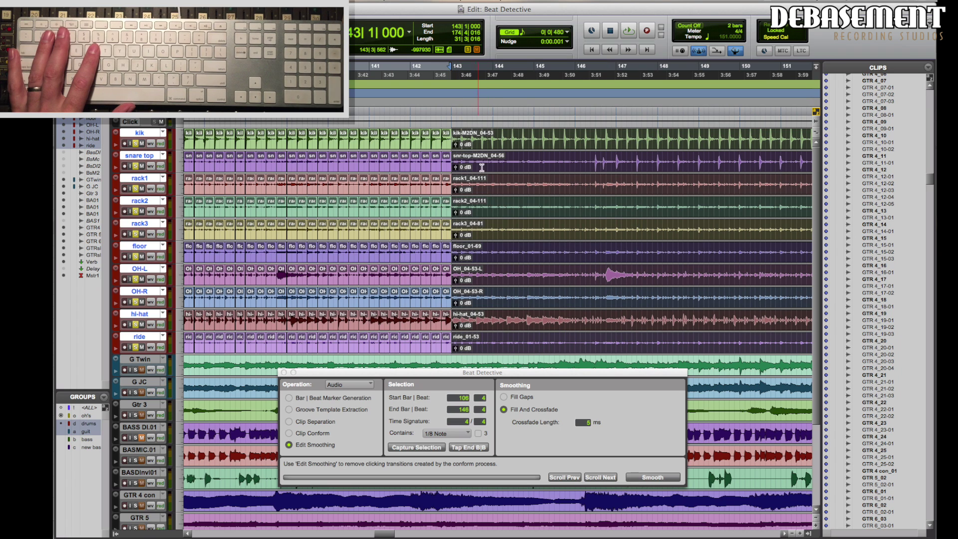
key("space")
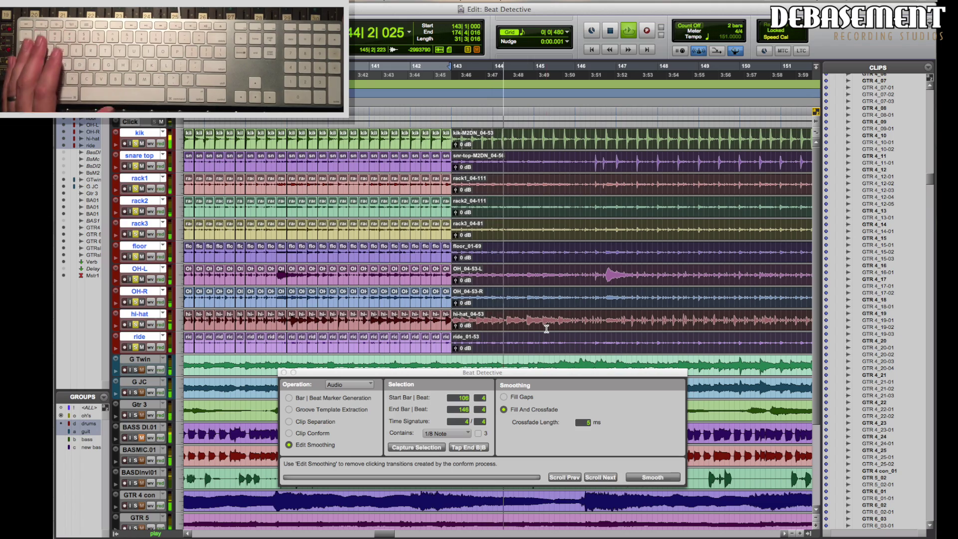
key("space")
key("super+z")
key("r")
key("r")
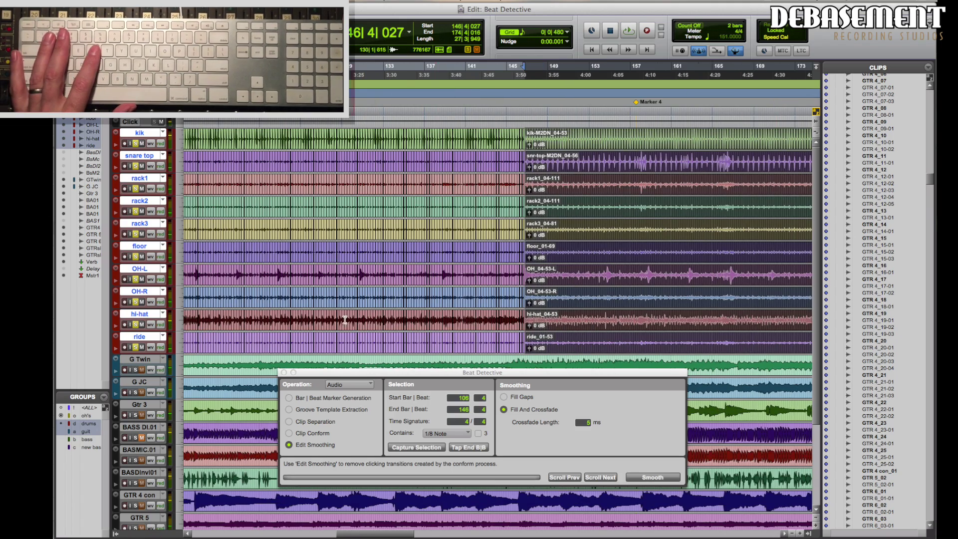
Step: Select the range from 125|1|000 to 129|1|000 on the Click track and play it back
left_click(317, 320)
key("t")
key("t")
key("t")
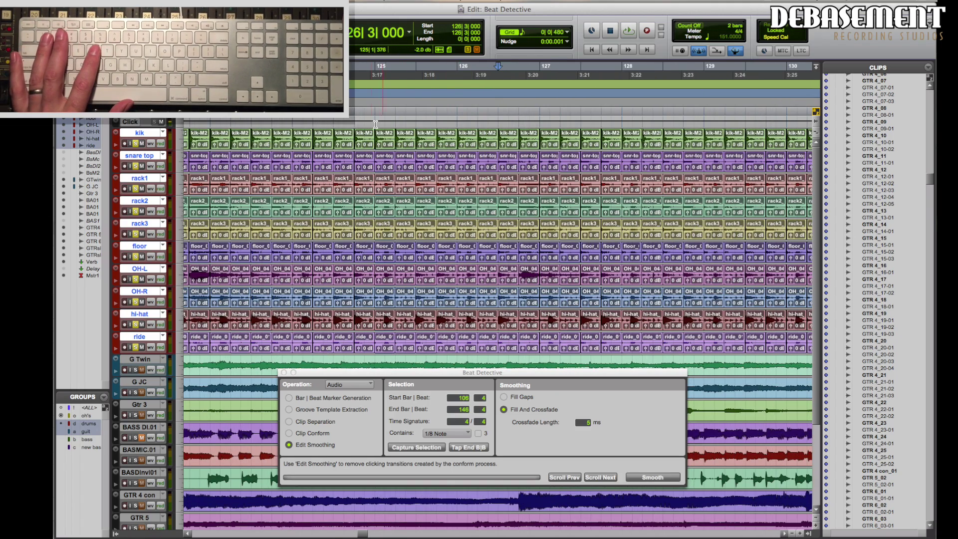
left_click_drag(375, 121, 703, 126)
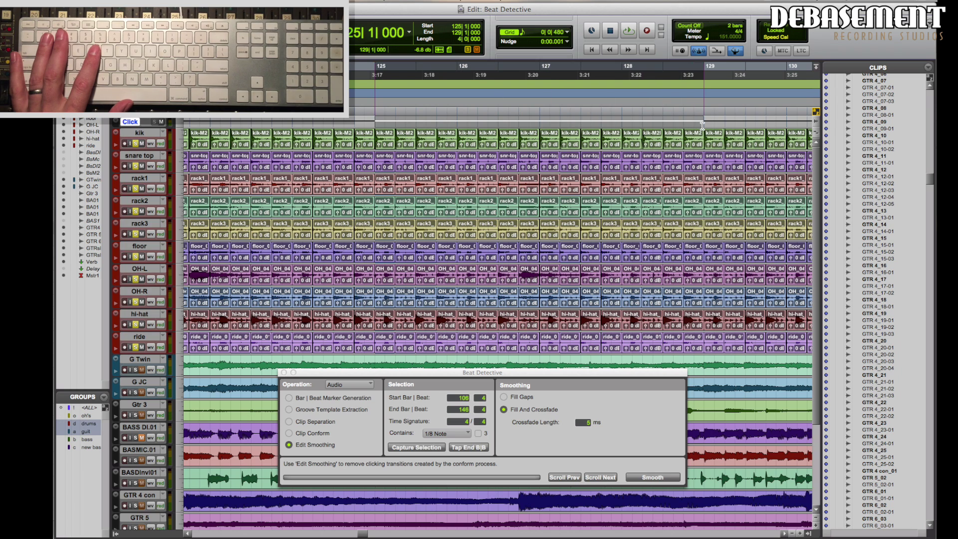
key("space")
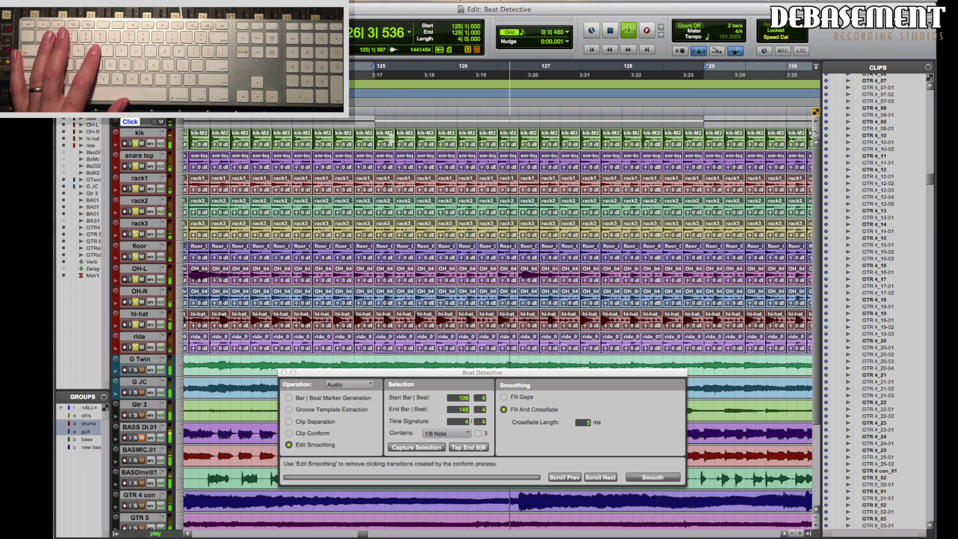
Step: Add memory location markers at 125|1|000 and 129|1|000
key("KP_Enter")
key("KP_Enter")
key("Up")
key("KP_Enter")
key("KP_Enter")
Step: Extend the drum clips starting at 125|1 over the existing cuts up to the 129|1 marker, and select the resulting clips
left_click_drag(394, 140, 702, 148)
left_click(451, 316)
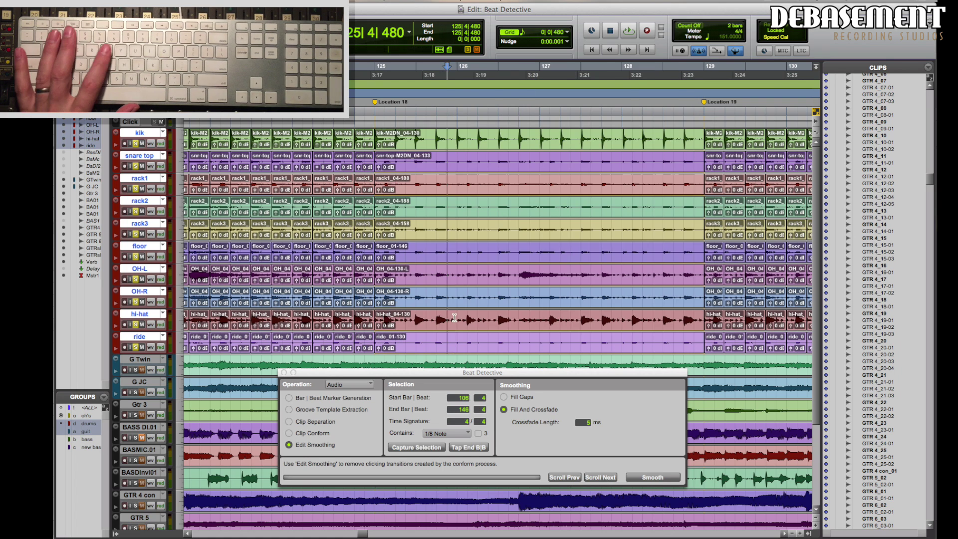
key("t")
double_click(497, 324)
key("r")
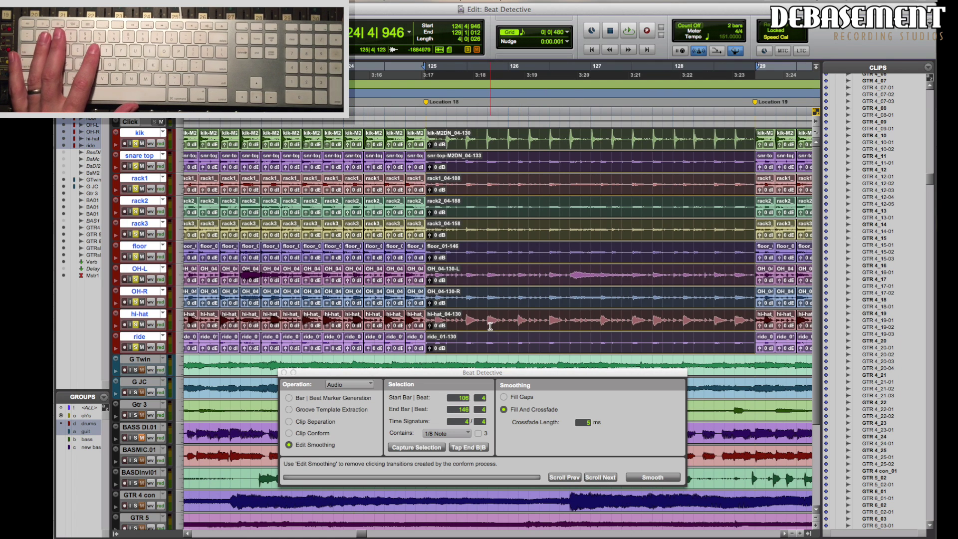
Step: Separate the extended drum clips exactly at 125|1|000
key("t")
key("t")
key("t")
key("t")
key("t")
key("t")
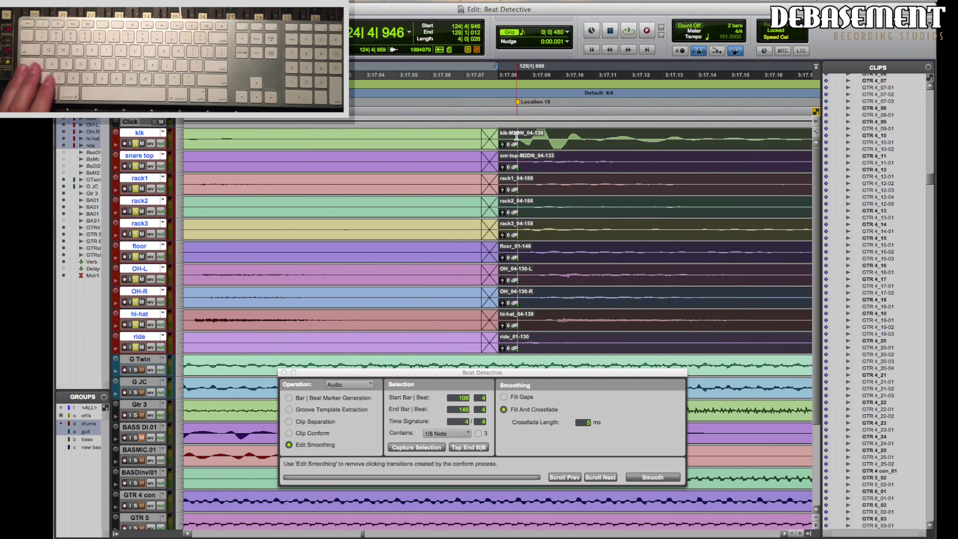
left_click(521, 133)
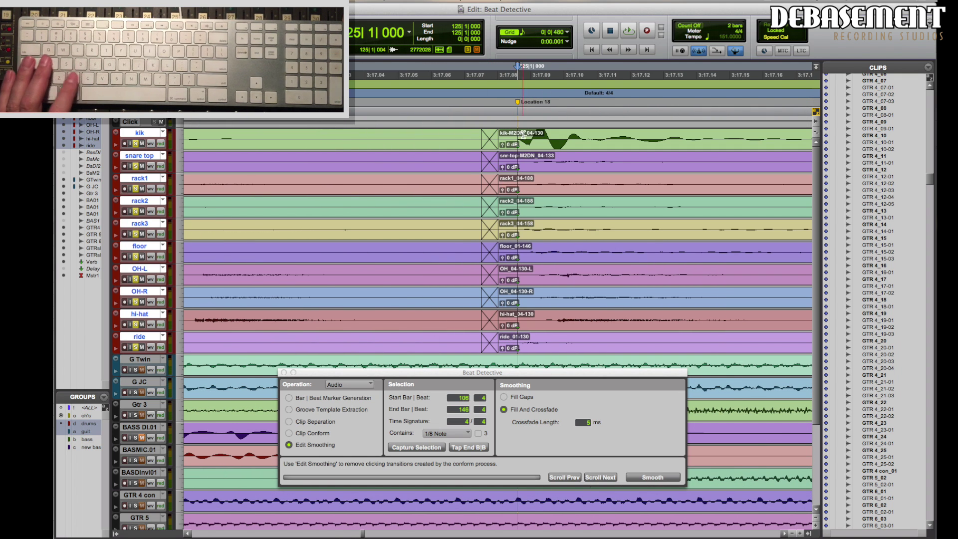
key("b")
key("v")
Step: Delete the fade at the 129|1 boundary and extend the start of the following drum clips back to 129|1|000
key("Right")
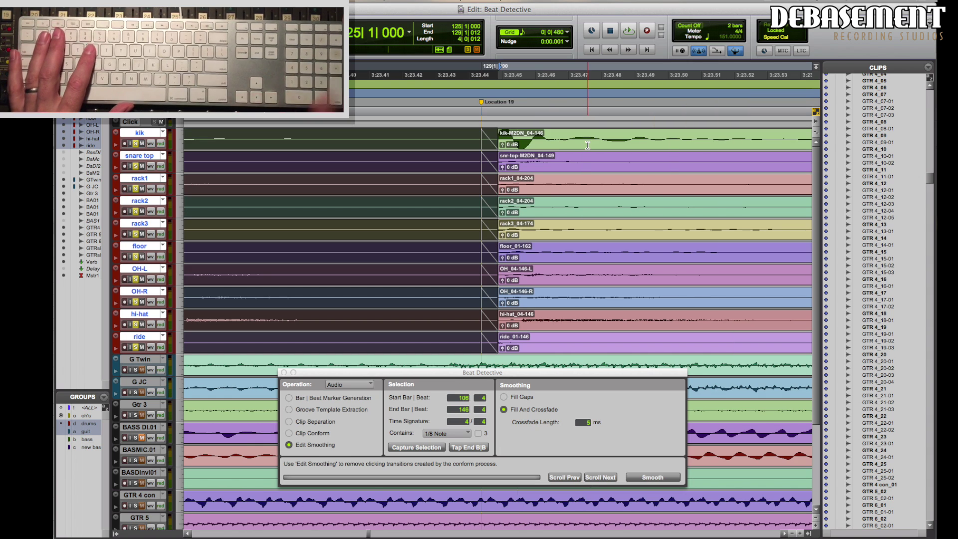
left_click(473, 135)
double_click(492, 144)
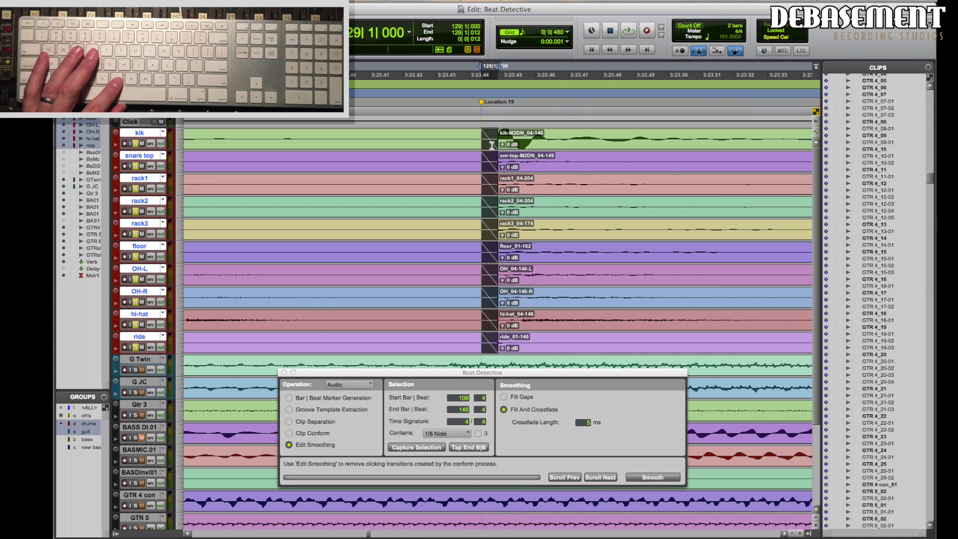
key("BackSpace")
left_click(481, 134)
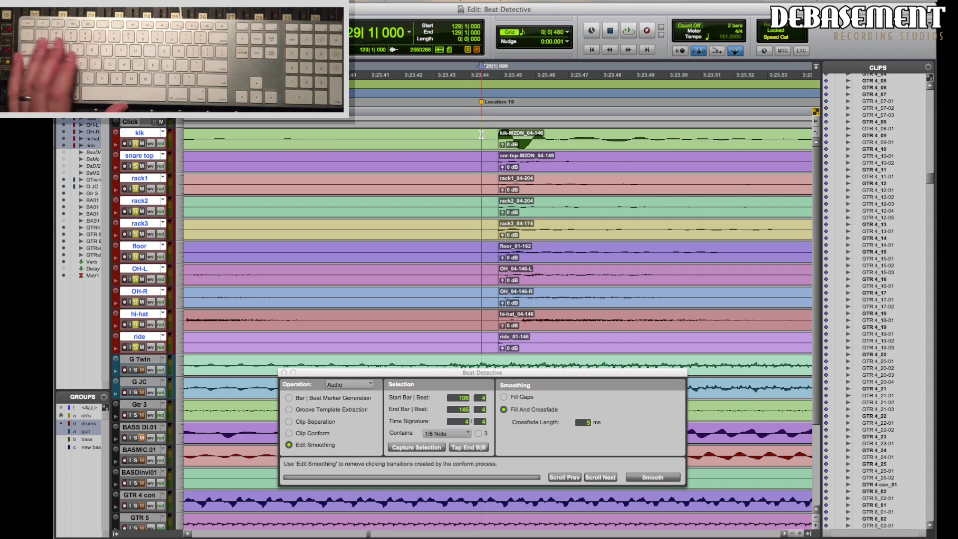
left_click_drag(499, 146, 488, 151)
Step: Select the uncut drum clips from 125|1|000 to 129|1|000 and capture that range in Beat Detective's Clip Separation mode
left_click(447, 144)
key("r")
key("r")
key("r")
key("r")
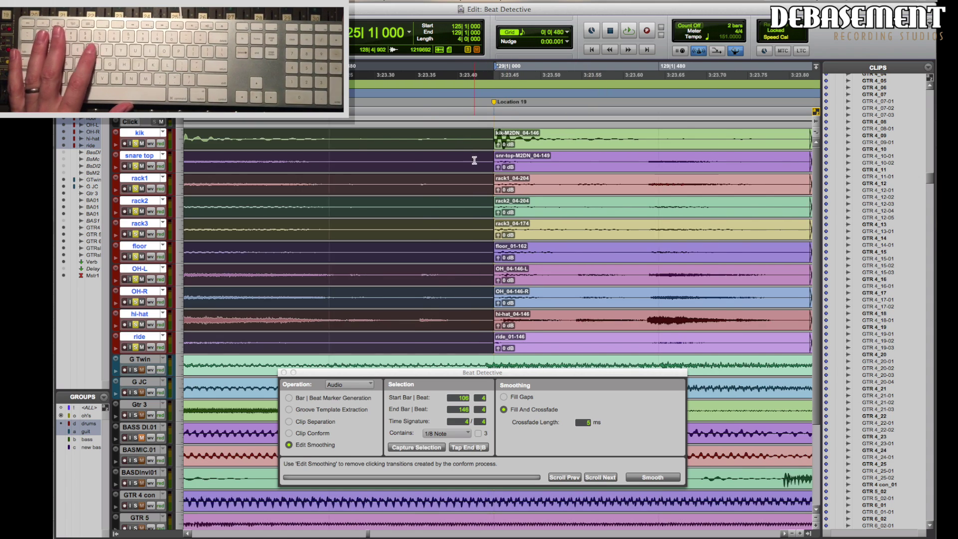
key("r")
key("r")
key("r")
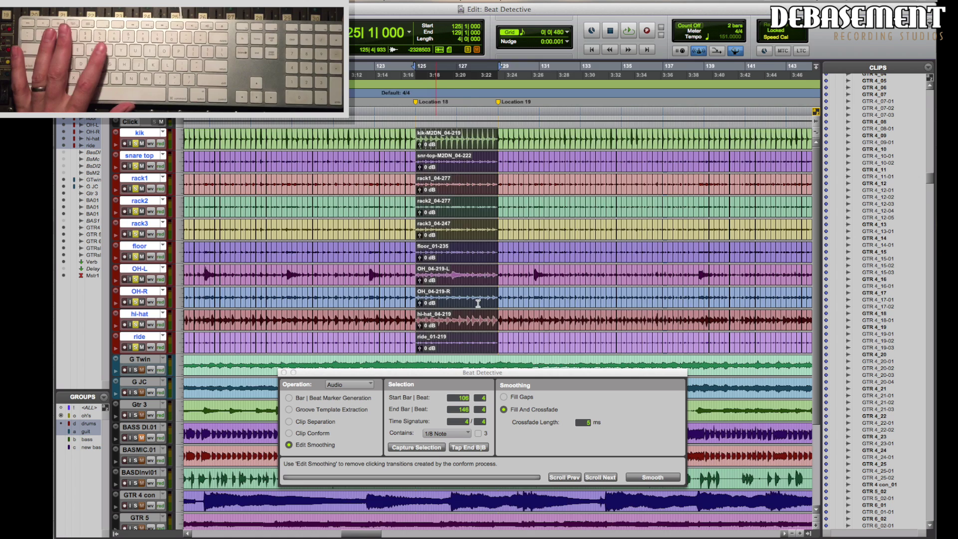
key("super+bracketright")
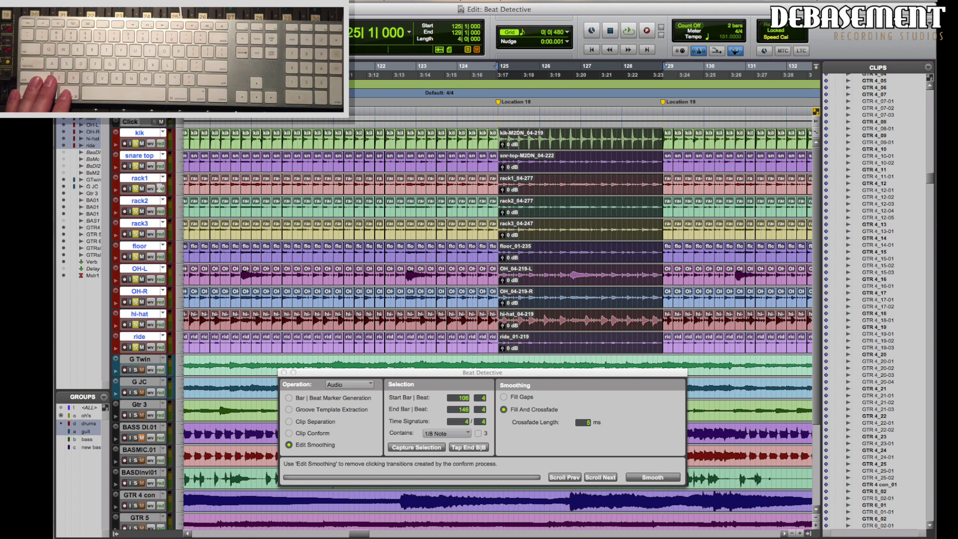
left_click(312, 420)
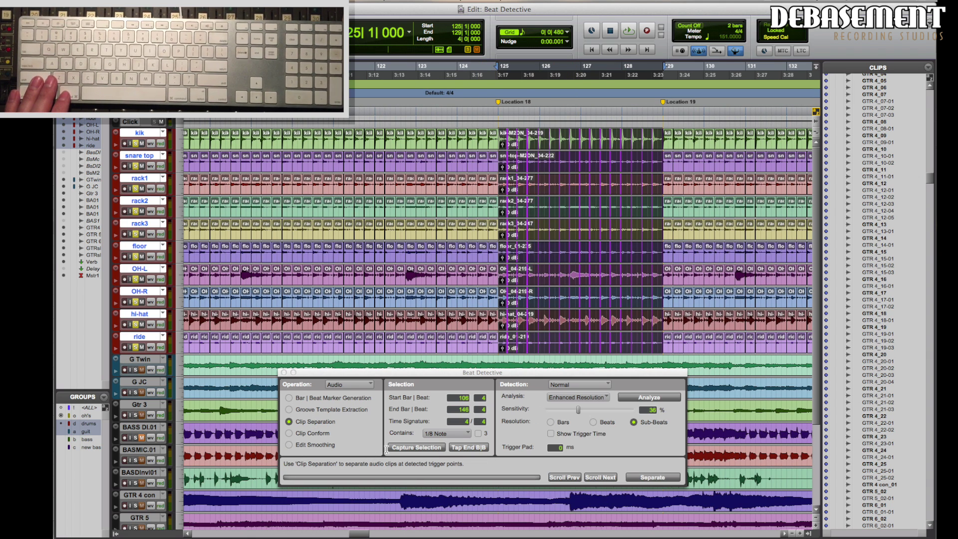
left_click(416, 447)
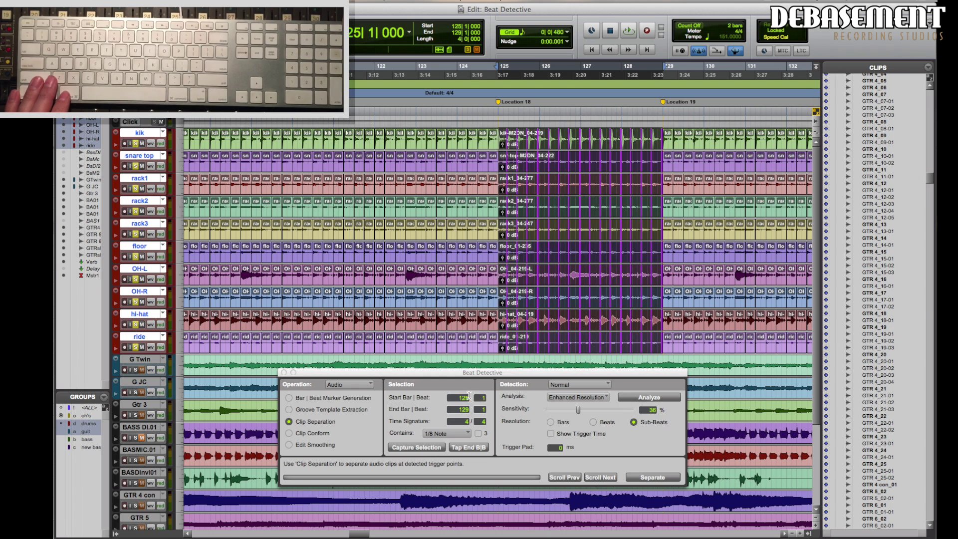
Step: Narrow the selection to the kik and hi-hat tracks and inspect their enlarged waveforms and beat triggers
left_click(139, 133)
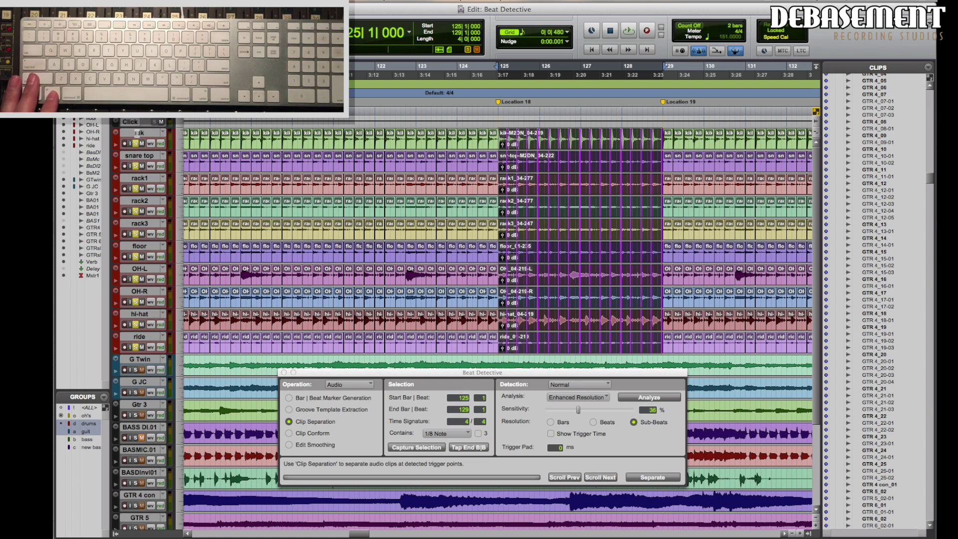
left_click(143, 314, "super")
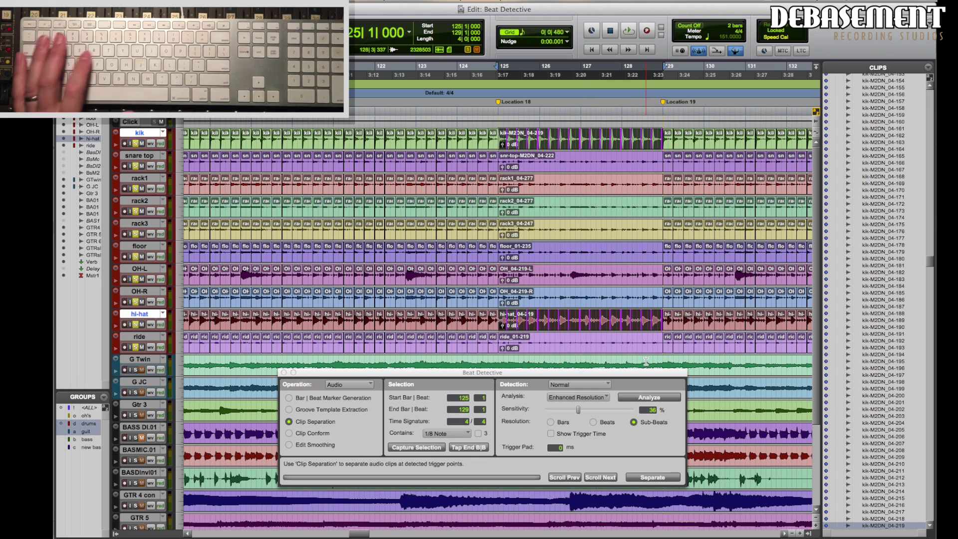
key("e")
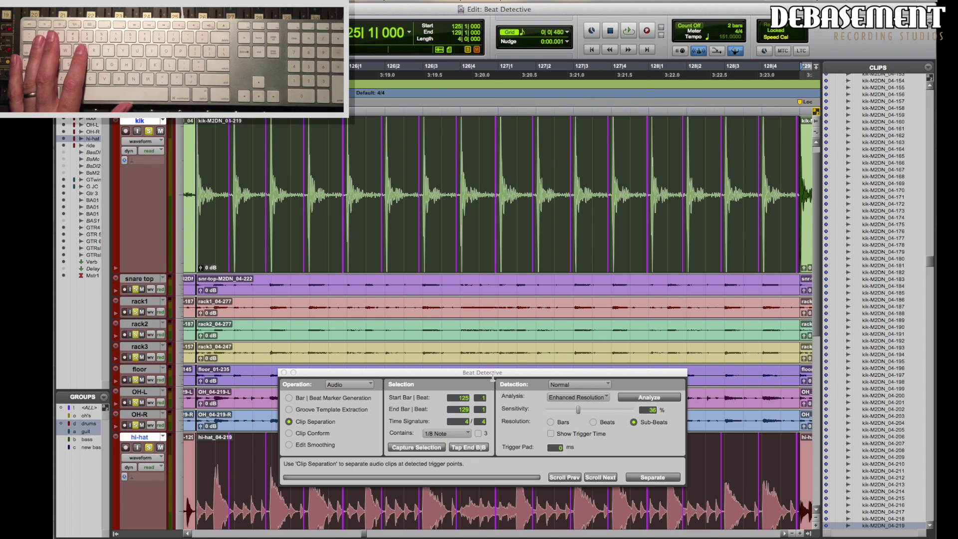
left_click_drag(494, 379, 495, 310)
scroll(470, 482, "down", 10)
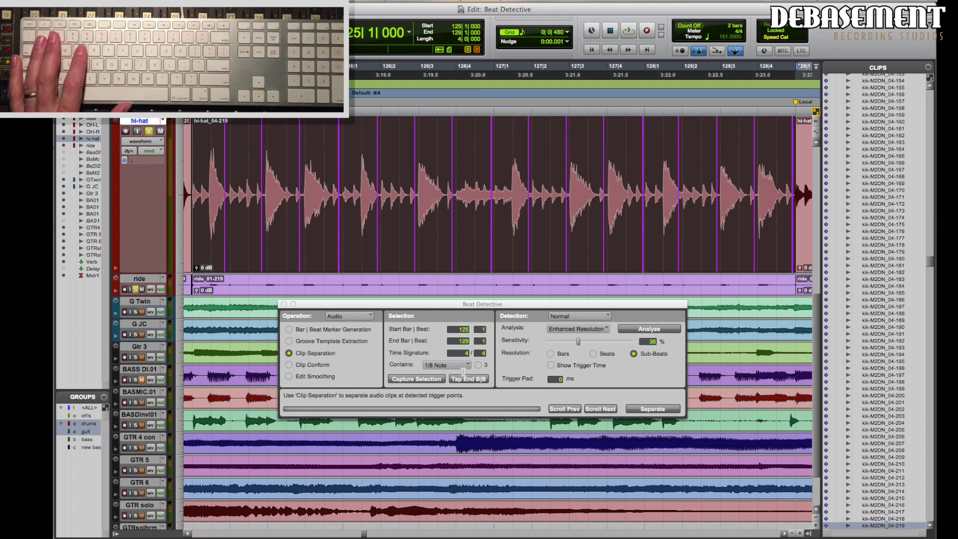
Step: Set the Beat Detective selection to contain 1/32 notes and sensitivity to 100%, and analyze the kick and hi-hat
left_click(449, 365)
left_click(455, 376)
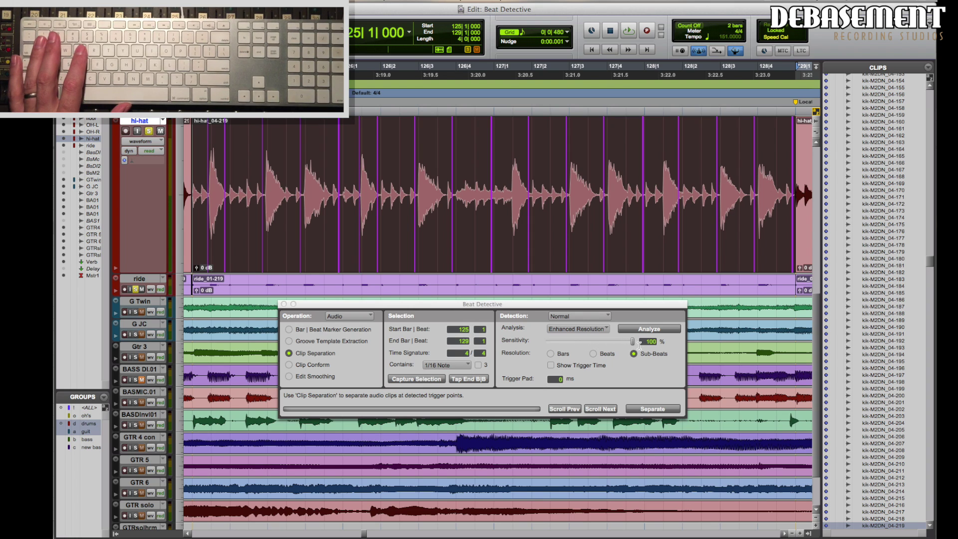
left_click(455, 367)
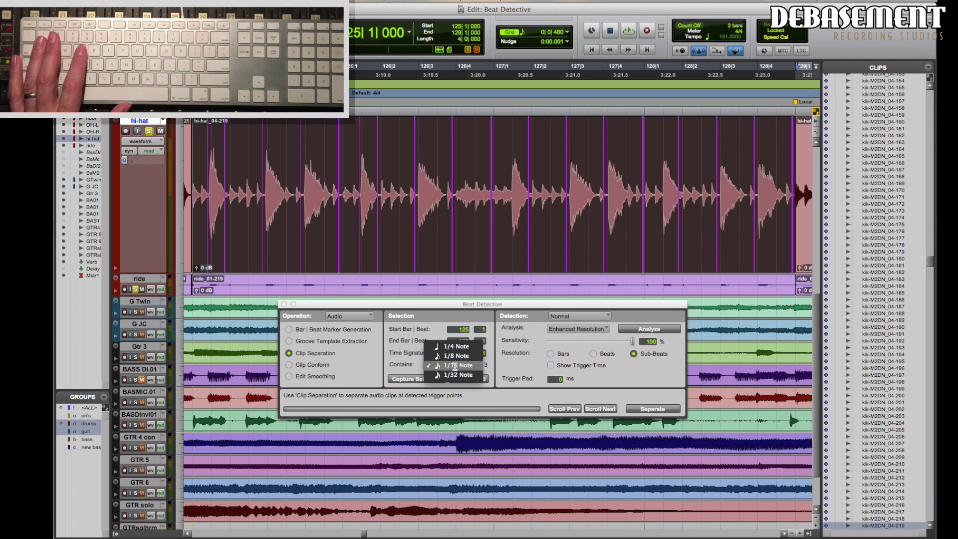
left_click(482, 380)
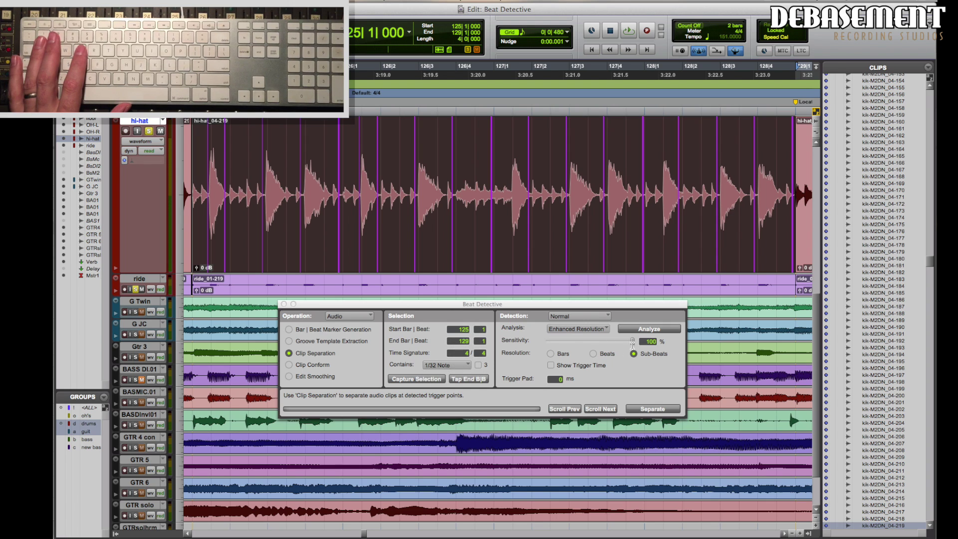
left_click(643, 330)
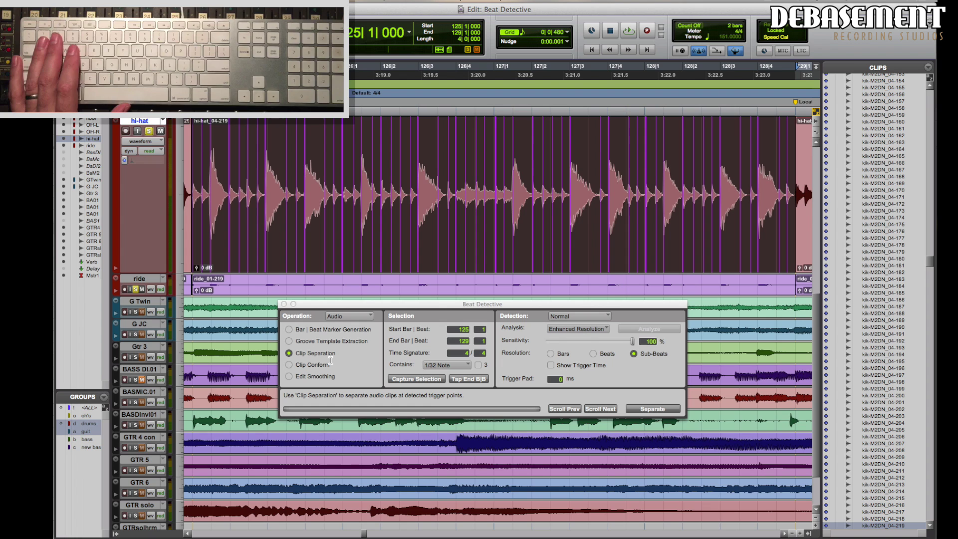
Step: Extend the selection to all drum tracks and separate the clips at the detected triggers
key("e")
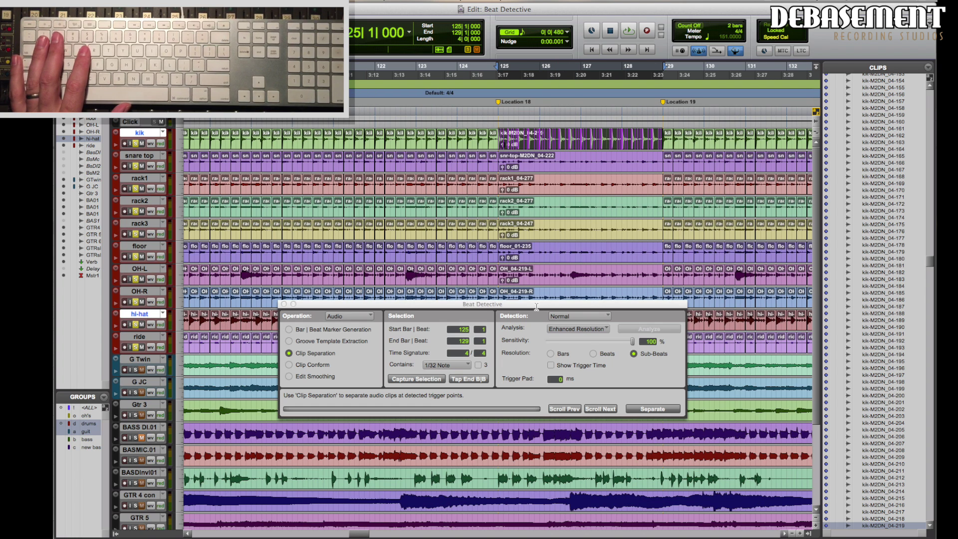
left_click_drag(536, 307, 495, 367)
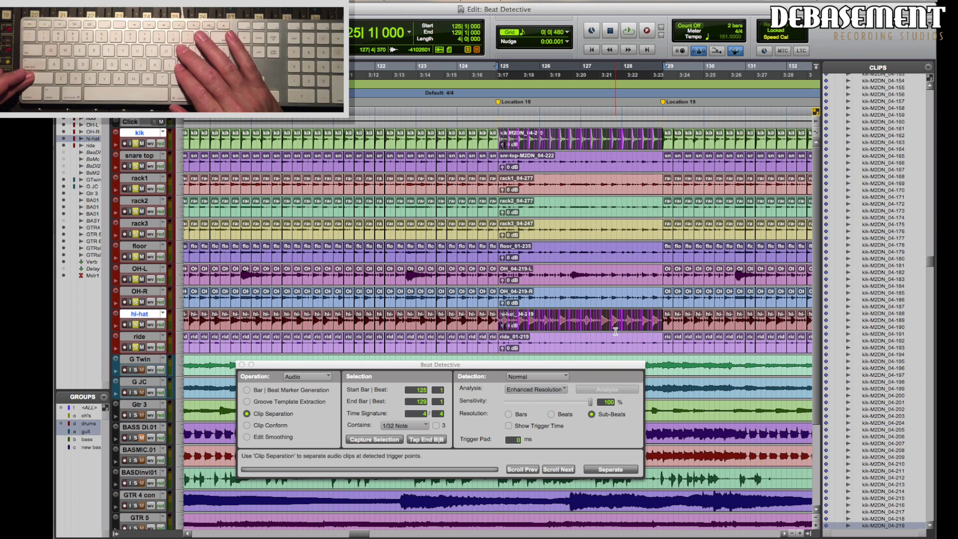
key("shift+;")
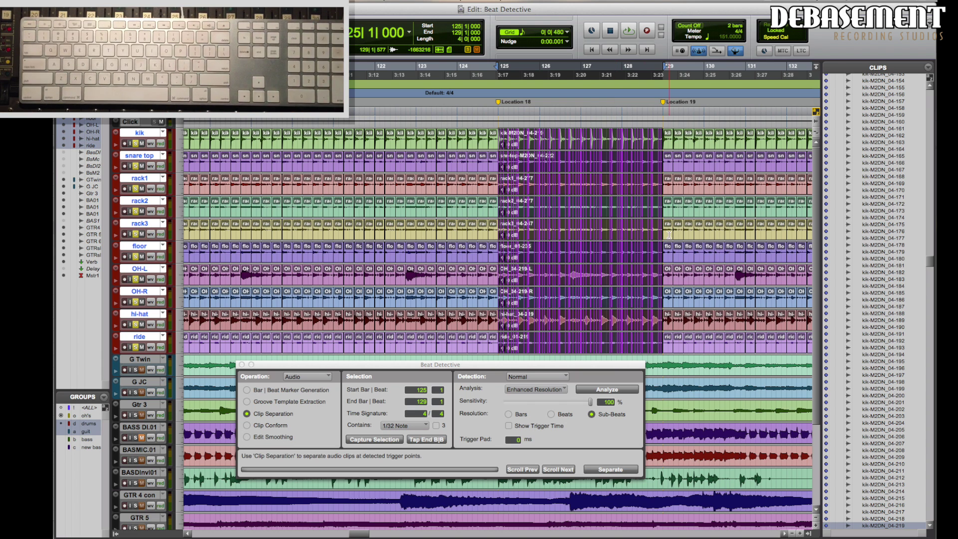
left_click(607, 471)
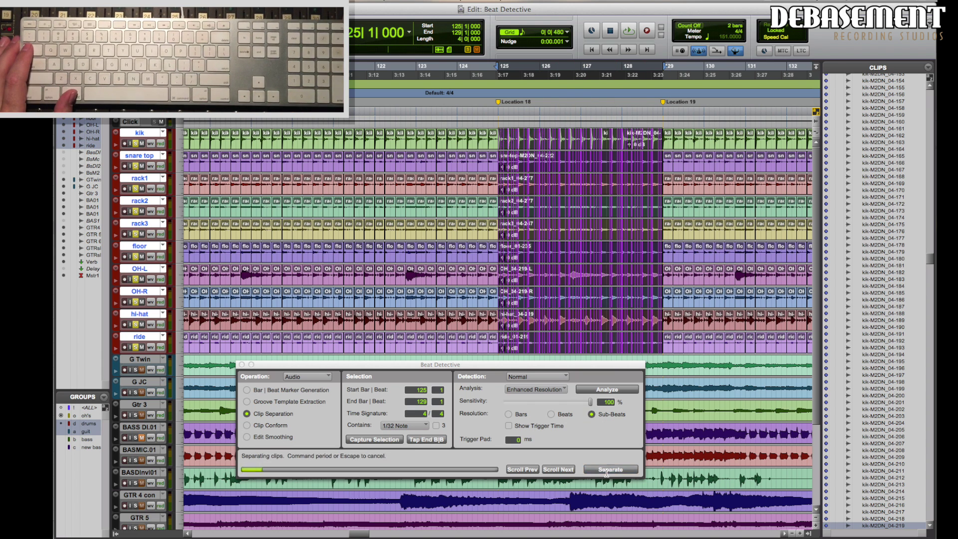
Step: Conform the separated drum clips to the grid, and smooth the edits with Fill And Crossfade at 5 ms
left_click(255, 425)
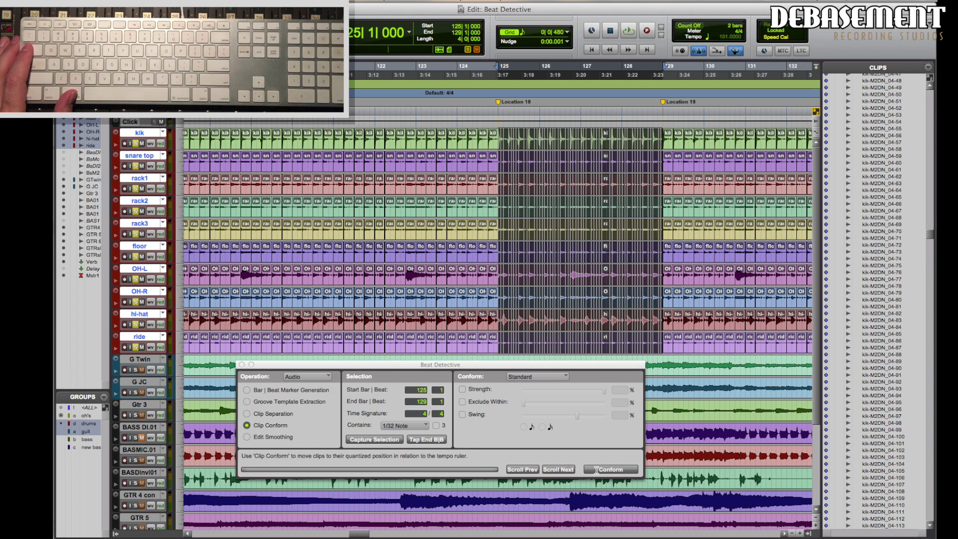
left_click(620, 468)
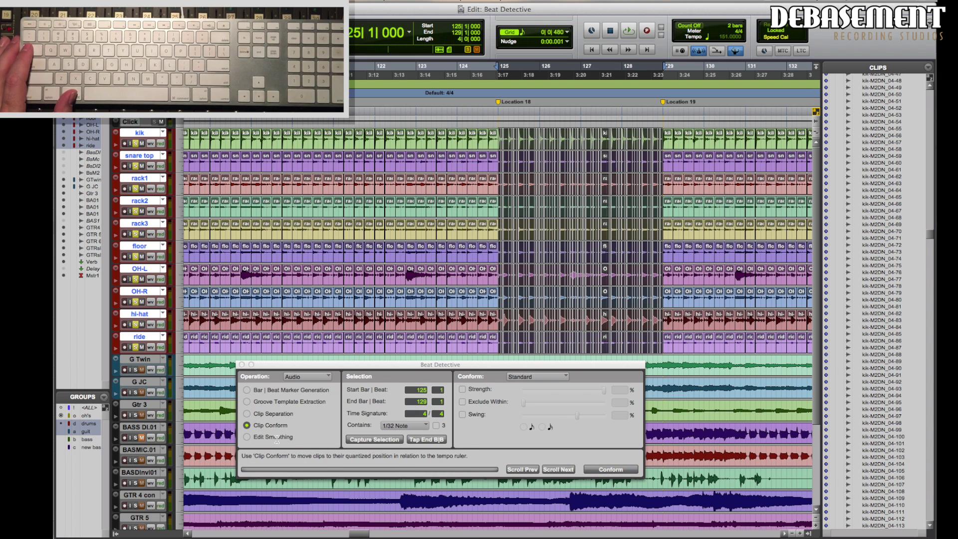
left_click(247, 438)
left_click(610, 469)
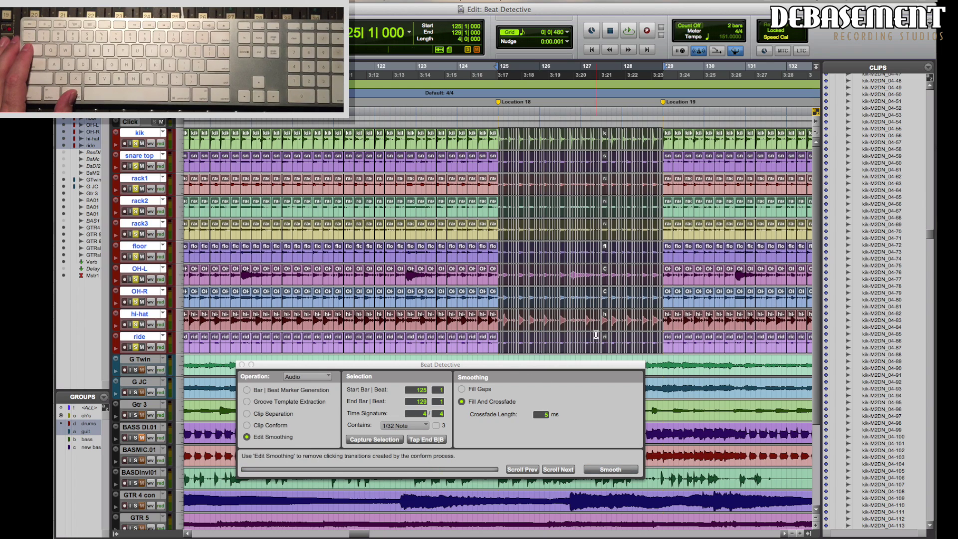
Step: Play back the conformed drums from 125|1|000 and mute the Click track during playback
key("t")
key("t")
key("t")
key("t")
key("t")
key("t")
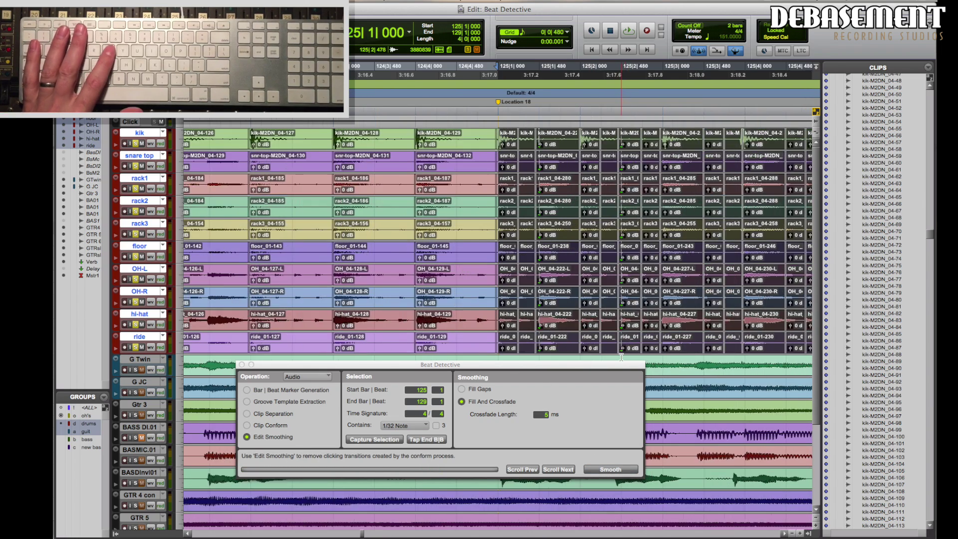
key("space")
key("r")
key("r")
key("r")
key("r")
key("r")
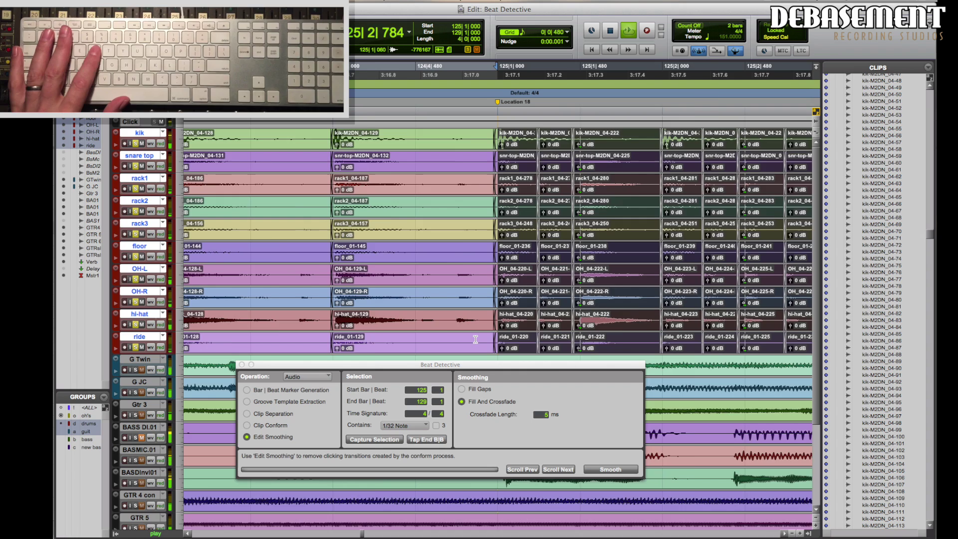
key("r")
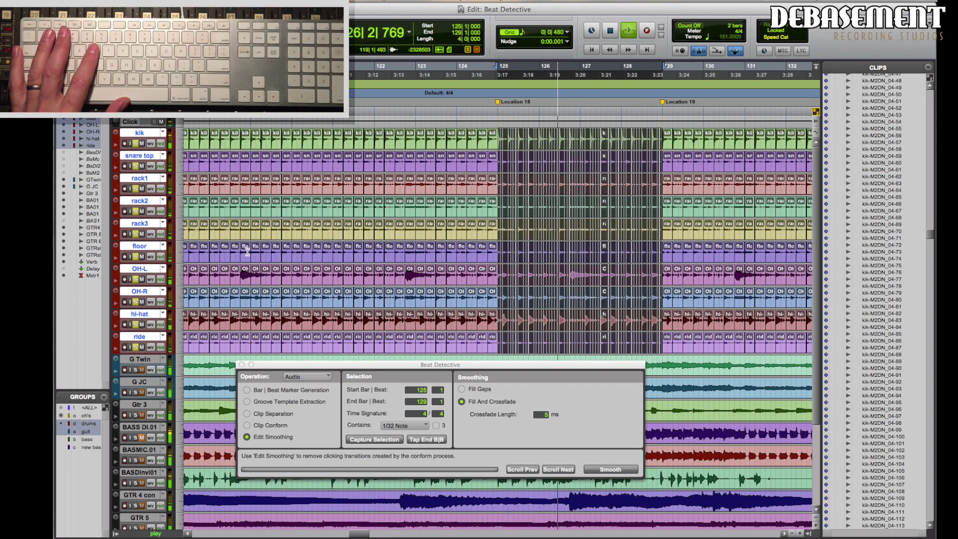
left_click(161, 122)
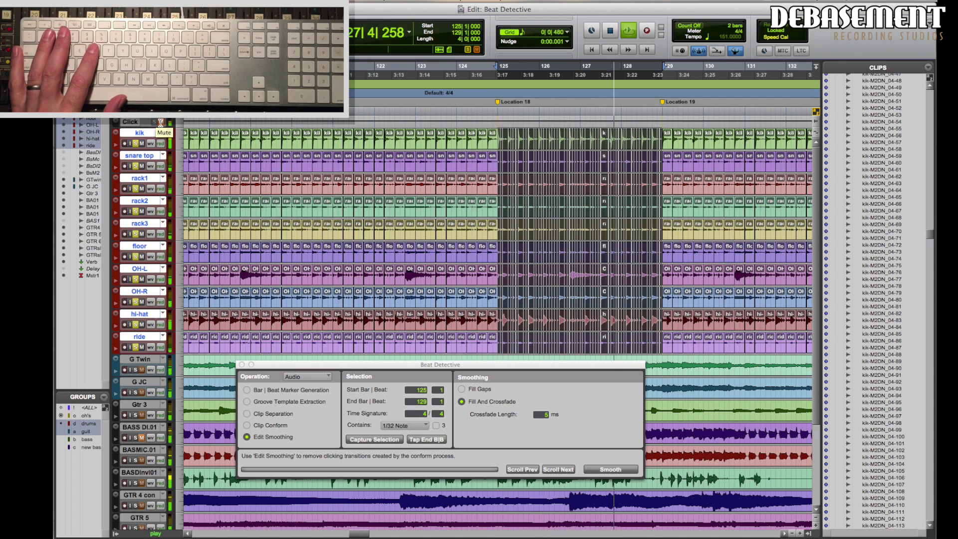
key("space")
Step: Move the drum clip boundary and crossfade before 127|4 earlier to 127|3|920, and switch Beat Detective to Clip Separation
left_click(612, 139)
key("t")
key("t")
key("t")
key("t")
key("t")
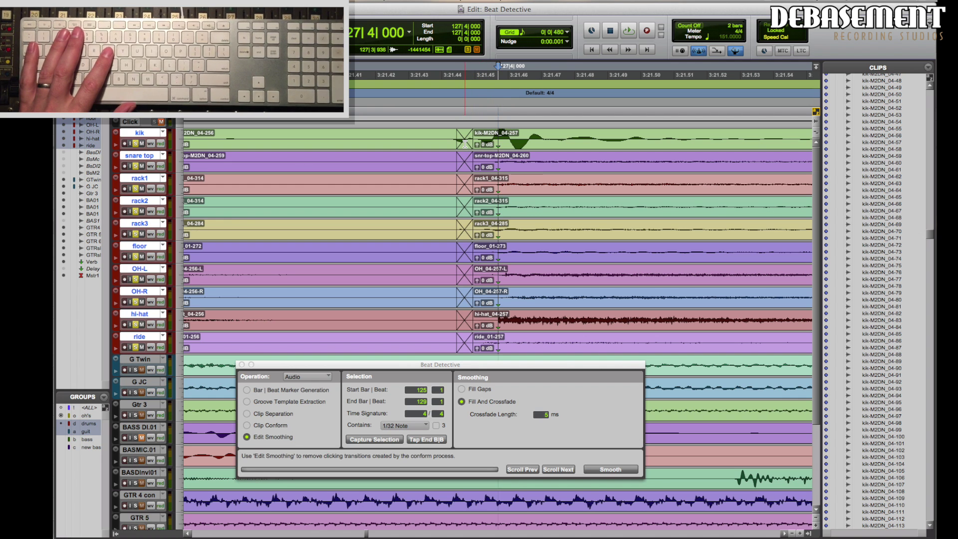
double_click(475, 141)
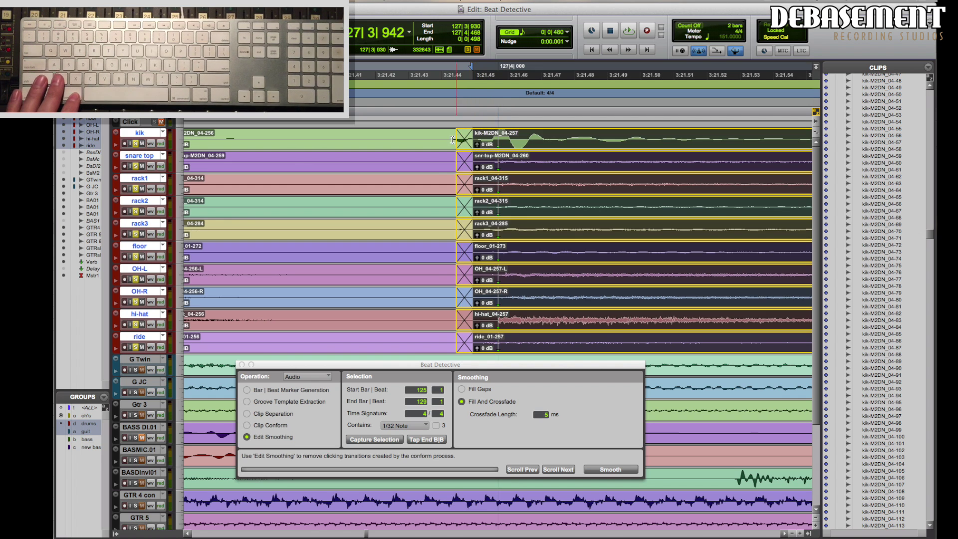
left_click_drag(453, 140, 437, 148)
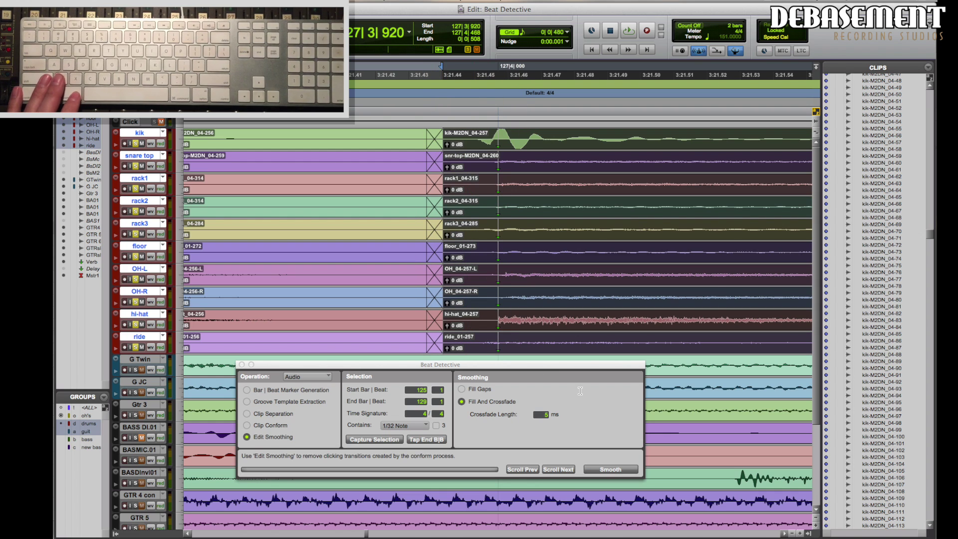
left_click(247, 413)
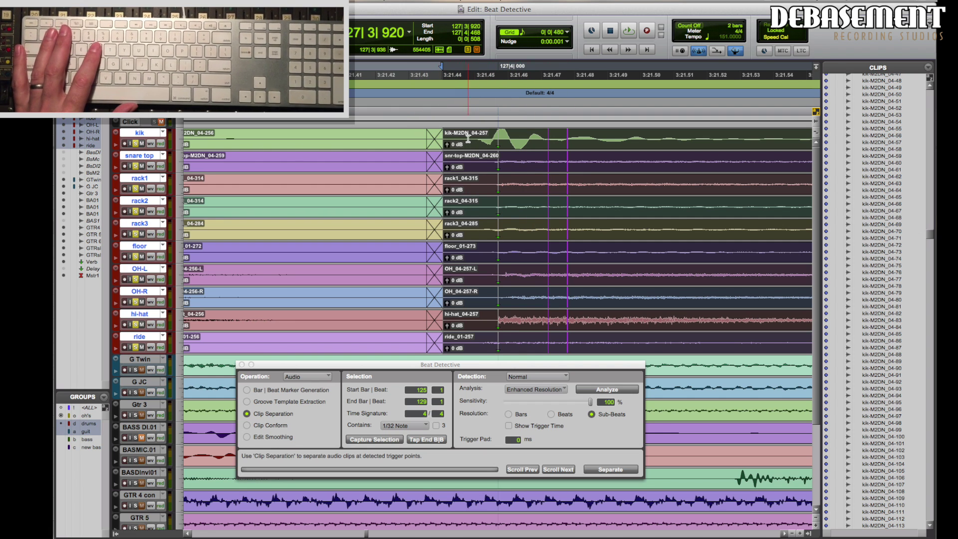
Step: Play back the drums from 127|2|480 to check the adjusted crossfade
key("r")
key("r")
key("r")
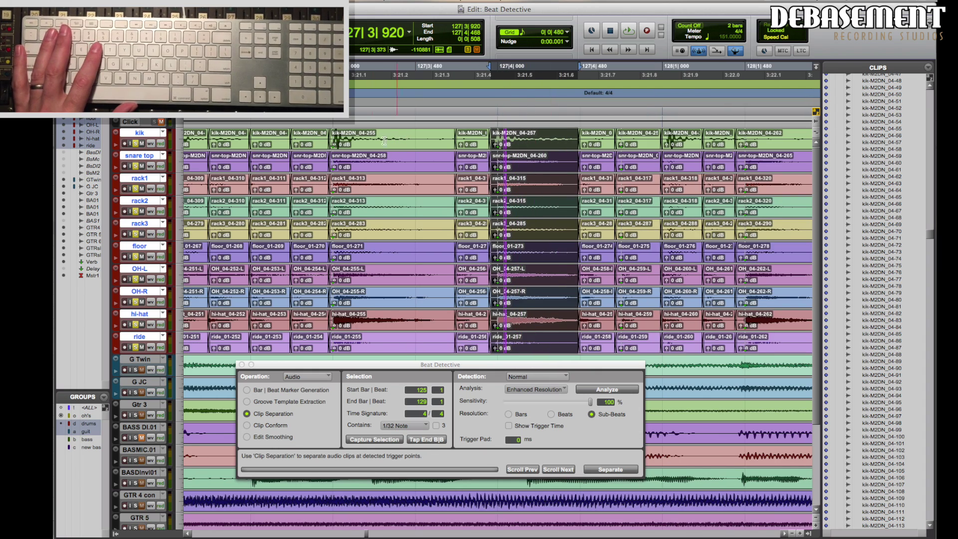
left_click(239, 134)
key("space")
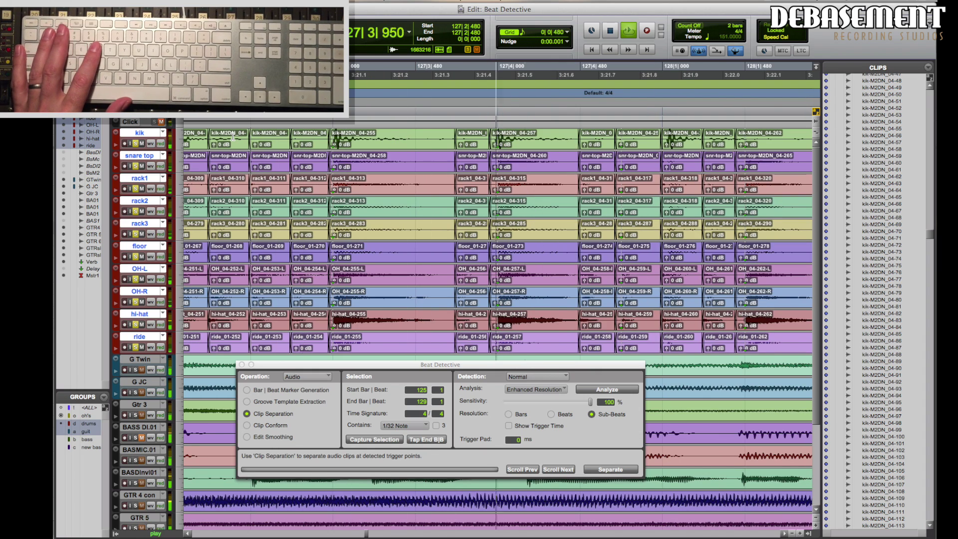
key("r")
key("r")
key("r")
key("r")
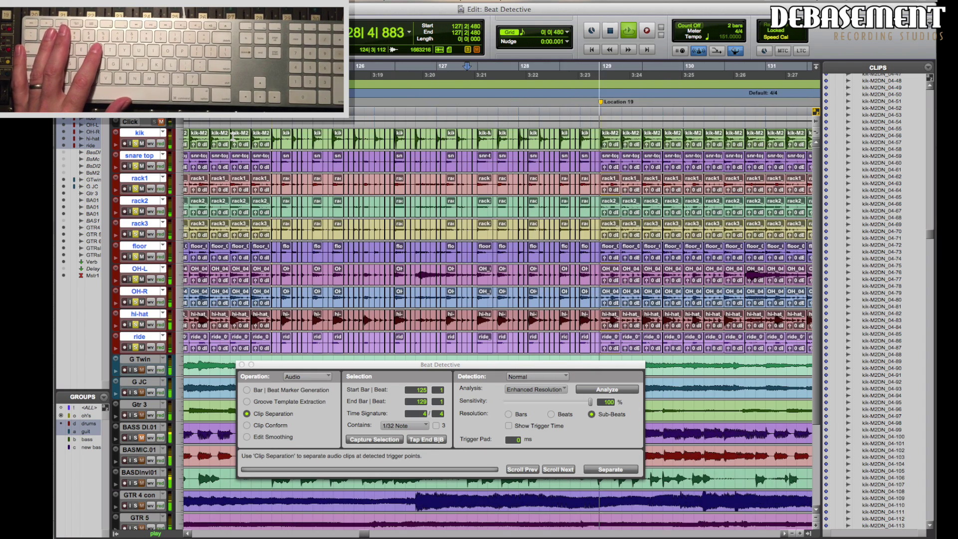
key("space")
key("r")
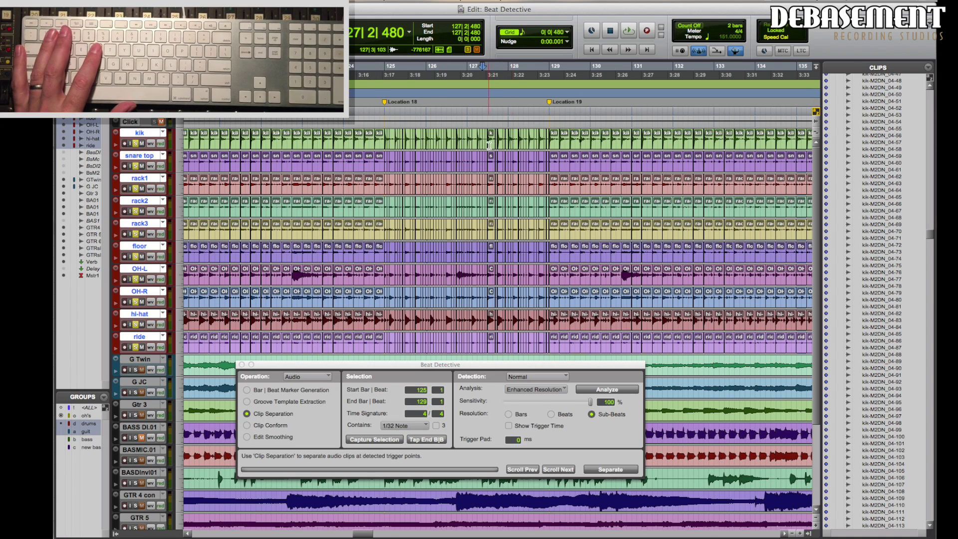
Step: Select the drum clips starting at 125|1|445 and enlarge the waveforms to examine the crossfade before that hit
double_click(394, 144)
key("t")
key("t")
key("t")
key("t")
key("t")
key("t")
key("t")
key("t")
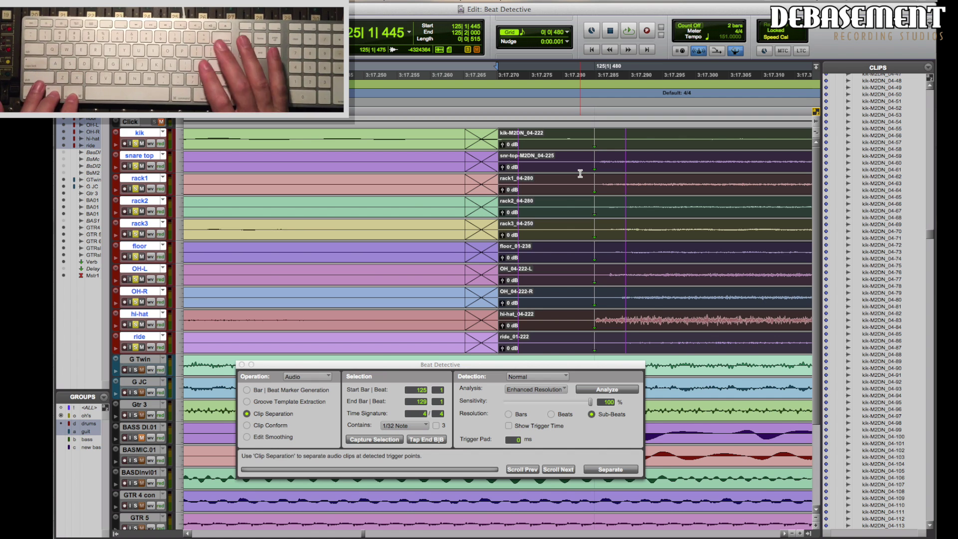
key("super+alt+bracketright")
key("super+alt+bracketright")
key("super+alt+bracketright")
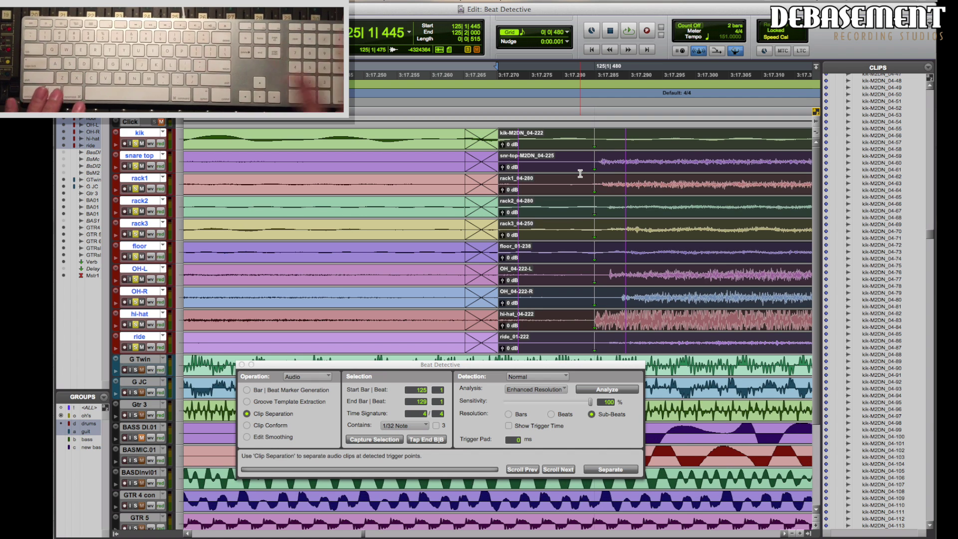
Step: Inspect the drum crossfades one by one up to 125|3, closing Beat Detective along the way
key("Right")
double_click(562, 147)
key("ctrl+Tab")
key("ctrl+Tab")
key("ctrl+Tab")
key("ctrl+Tab")
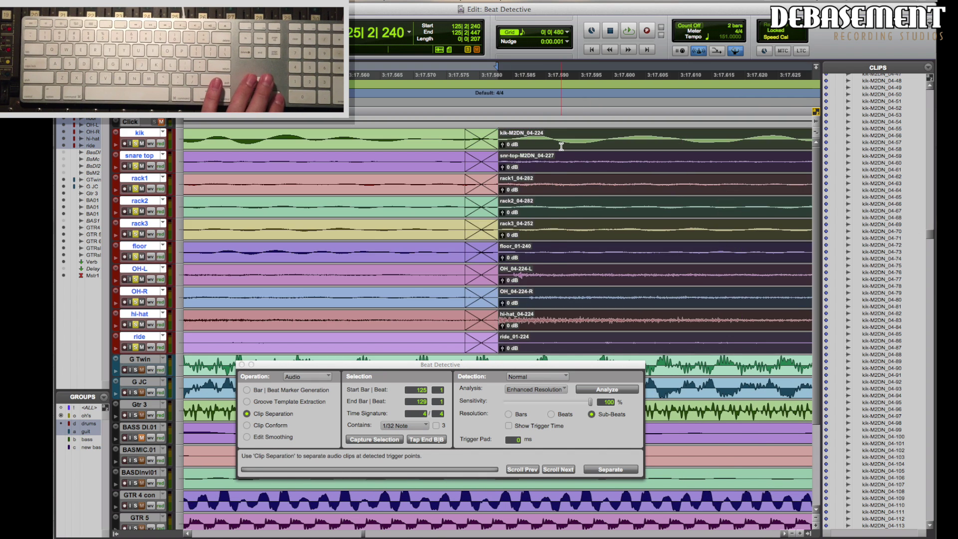
key("ctrl+Tab")
key("super+8")
key("ctrl+Tab")
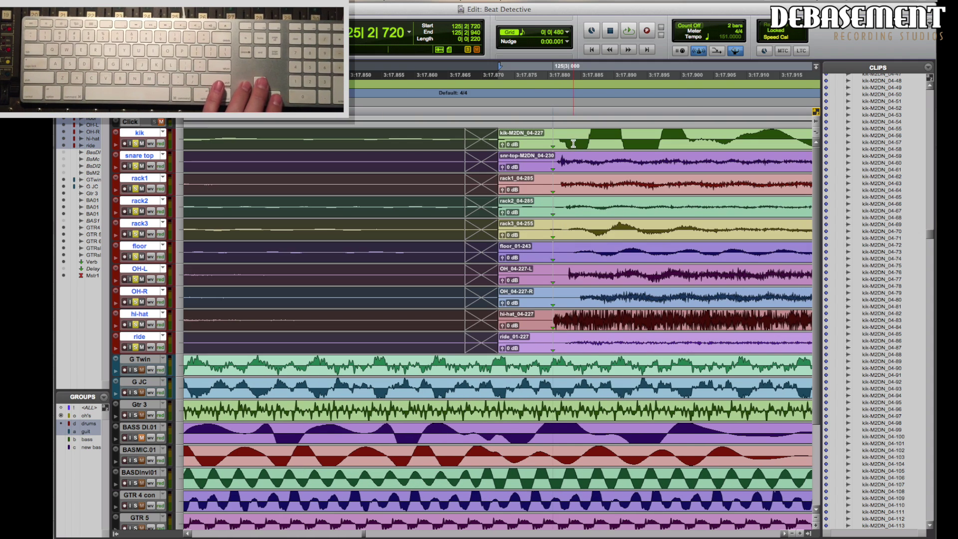
Step: Move the drum clip boundary and crossfade before 125|4 earlier to 125|3|903, ahead of the kick transient
key("ctrl+Tab")
key("ctrl+Tab")
key("ctrl+Tab")
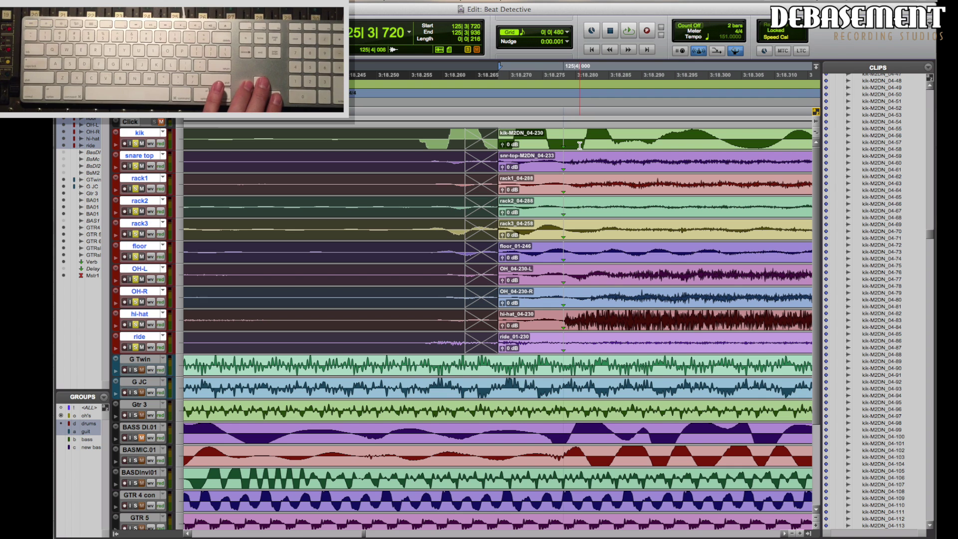
left_click_drag(498, 142, 407, 143)
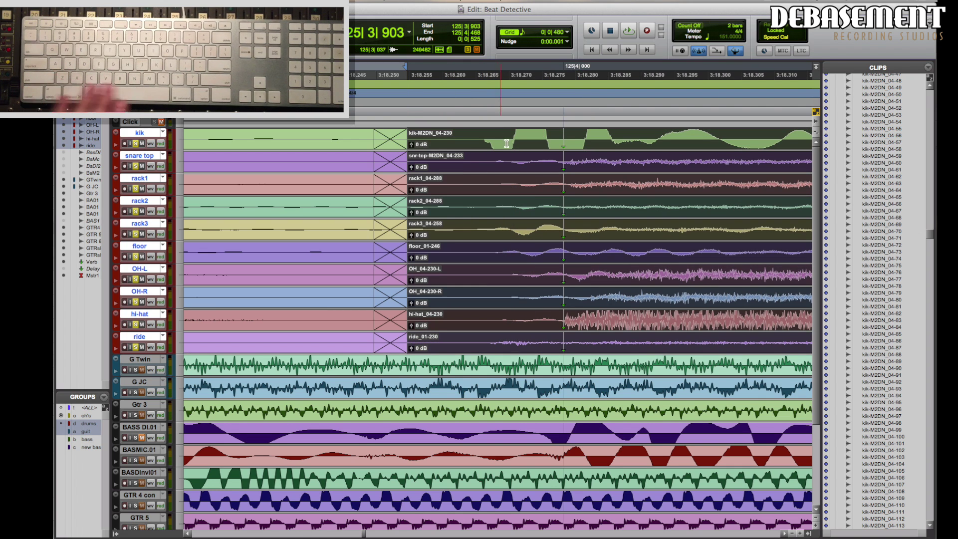
Step: Inspect the following drum crossfades from 125|4|480 through 126|1|435 for cut-off transients
key("ctrl+Tab")
key("ctrl+Tab")
key("ctrl+Tab")
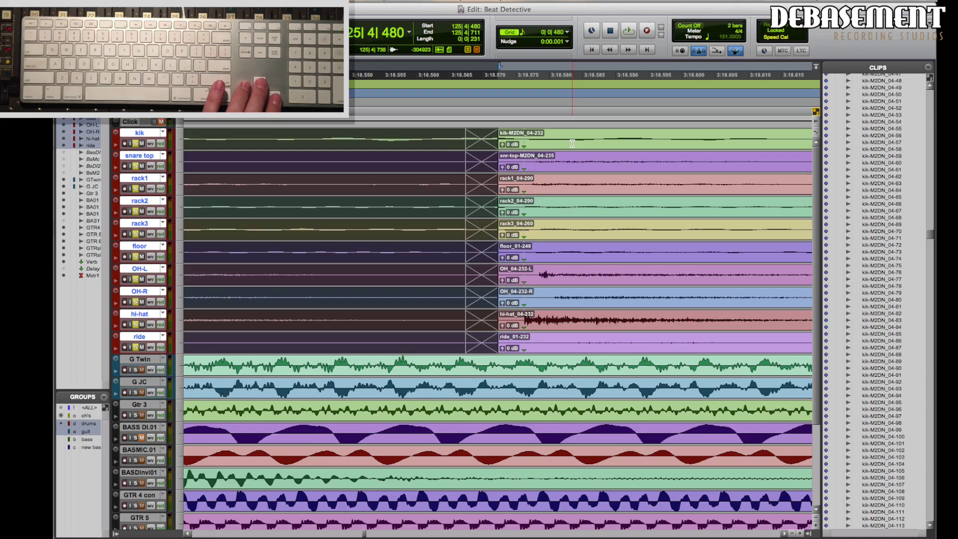
key("ctrl+Tab")
key("ctrl+Tab")
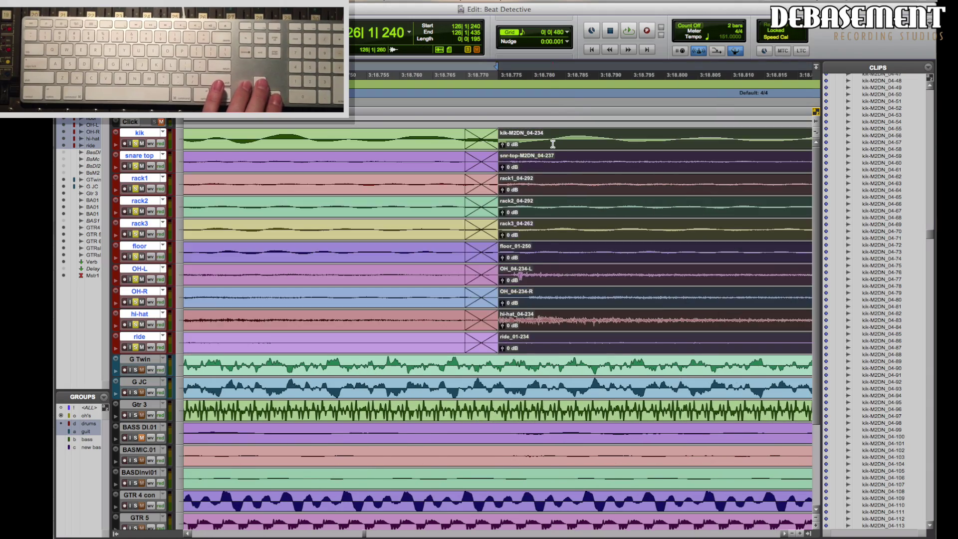
key("r")
key("r")
key("r")
key("r")
key("r")
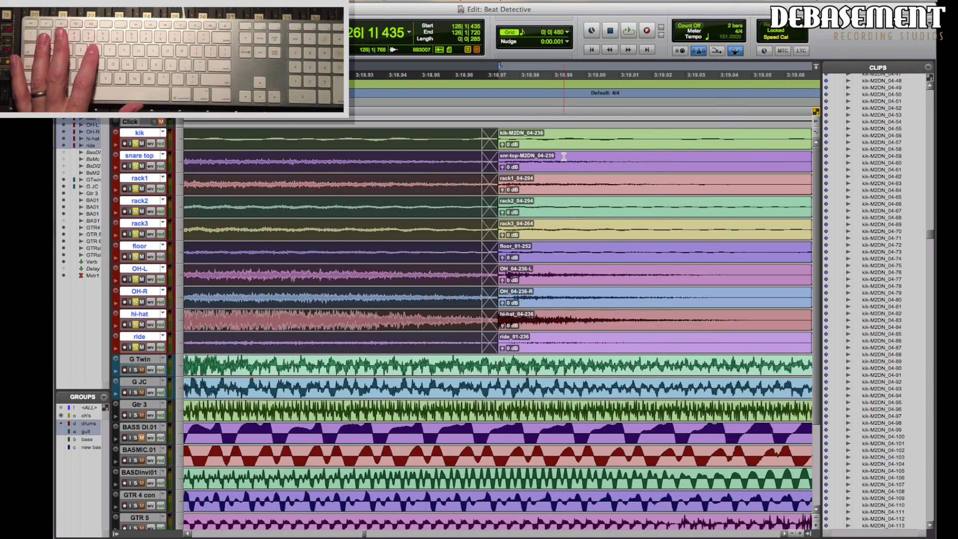
key("r")
key("r")
key("r")
key("r")
key("r")
key("r")
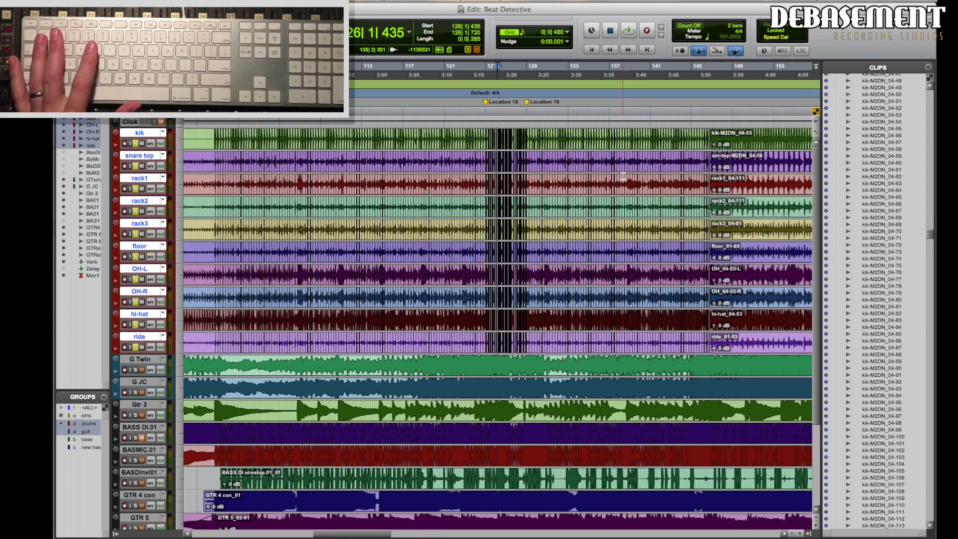
Step: Locate the start of the long unedited drum clips and place the edit cursor at 146|4|000
double_click(633, 171)
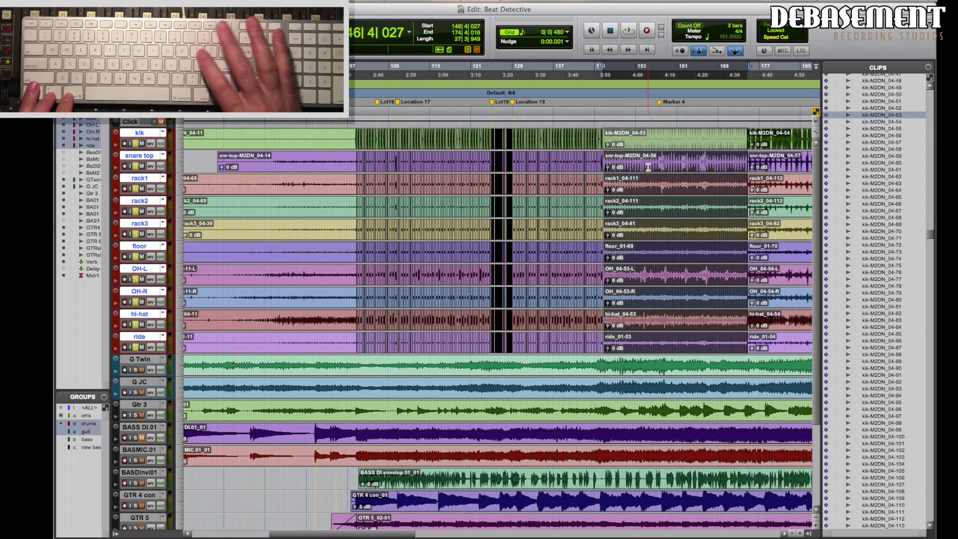
key("r")
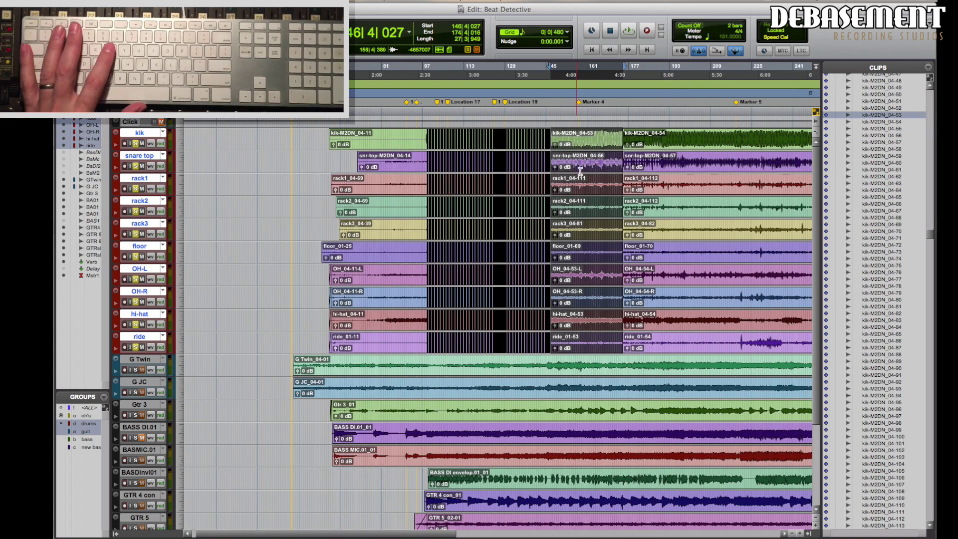
key("t")
key("t")
key("t")
key("t")
left_click(549, 158)
key("t")
key("t")
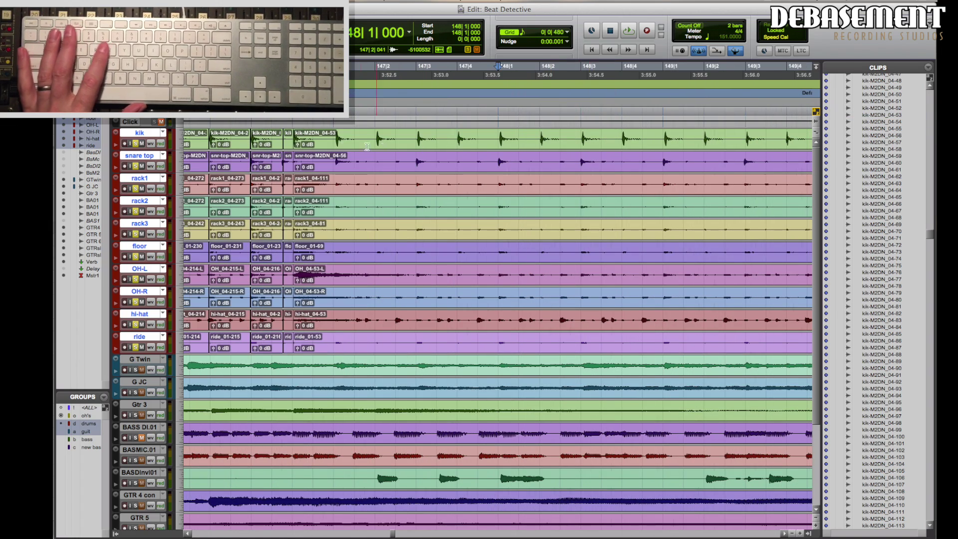
left_click_drag(299, 139, 789, 132)
key("t")
key("t")
key("t")
key("t")
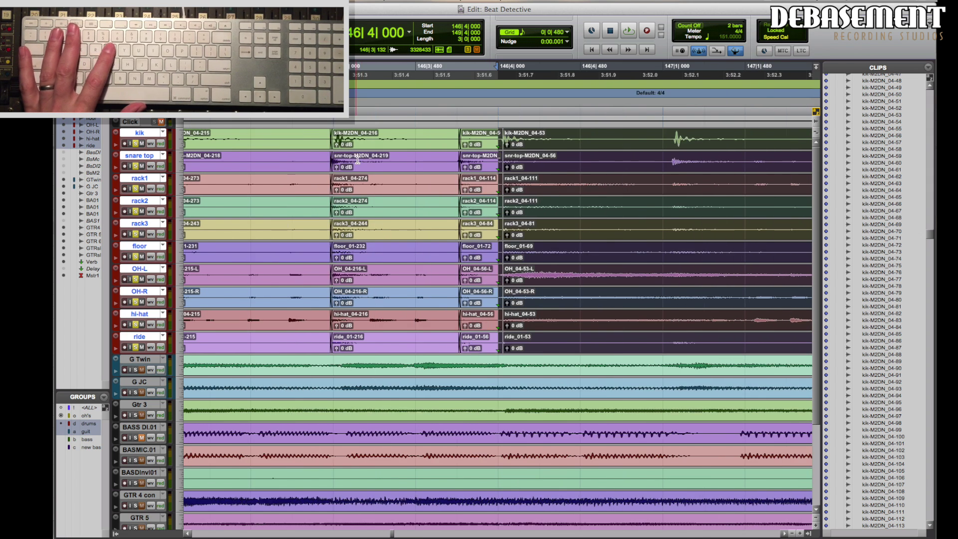
Step: Move the unedited drum clips to start at 146|4|000, comparing the move by undoing and redoing it
left_click(516, 142)
double_click(520, 141)
left_click_drag(519, 142, 501, 175)
key("super+z")
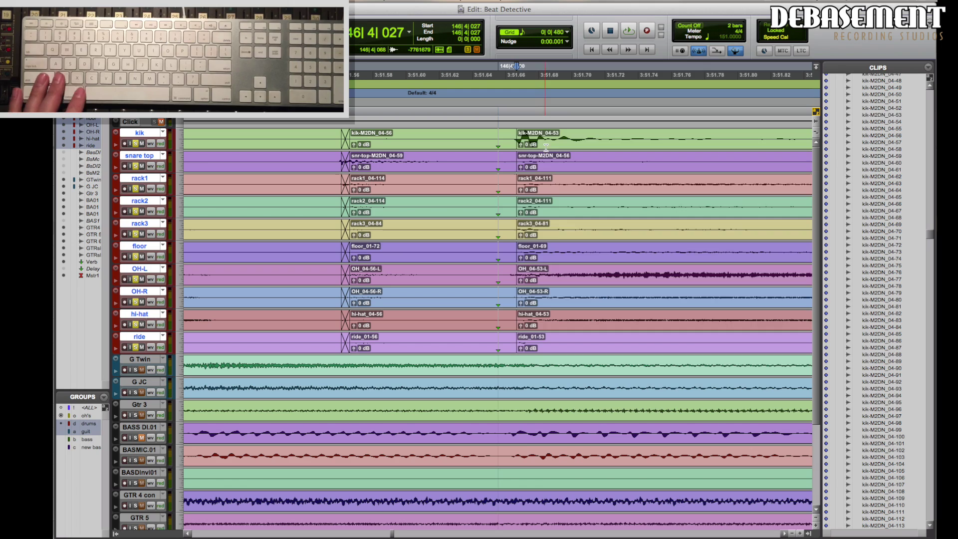
key("super+shift+z")
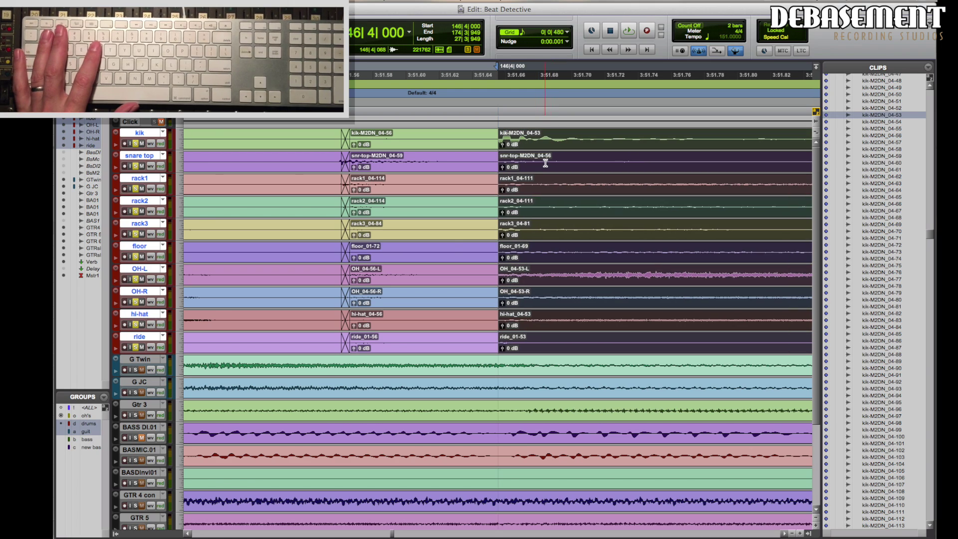
Step: Examine the unedited drums after 146|4, particularly the hits around 153|2, against the grid
key("r")
key("r")
key("r")
key("r")
key("r")
key("r")
key("r")
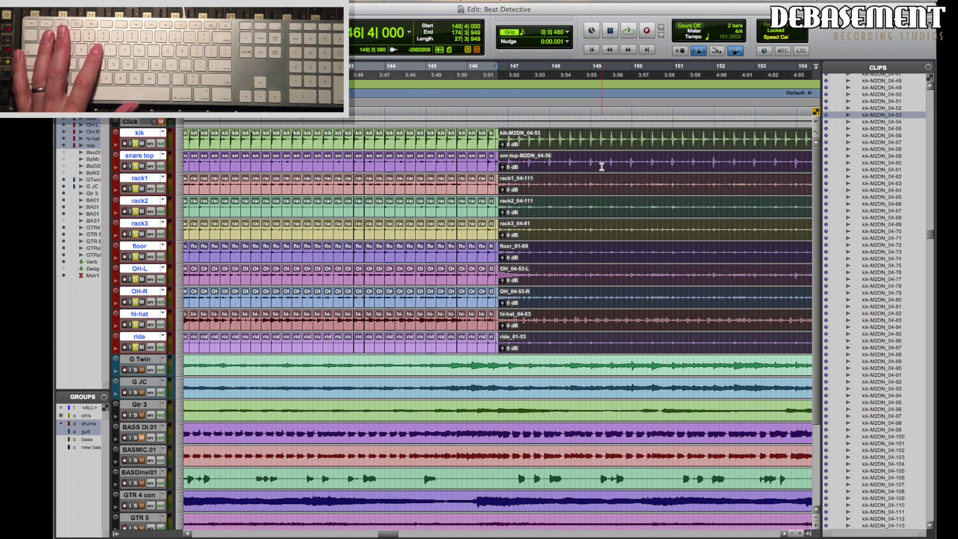
key("r")
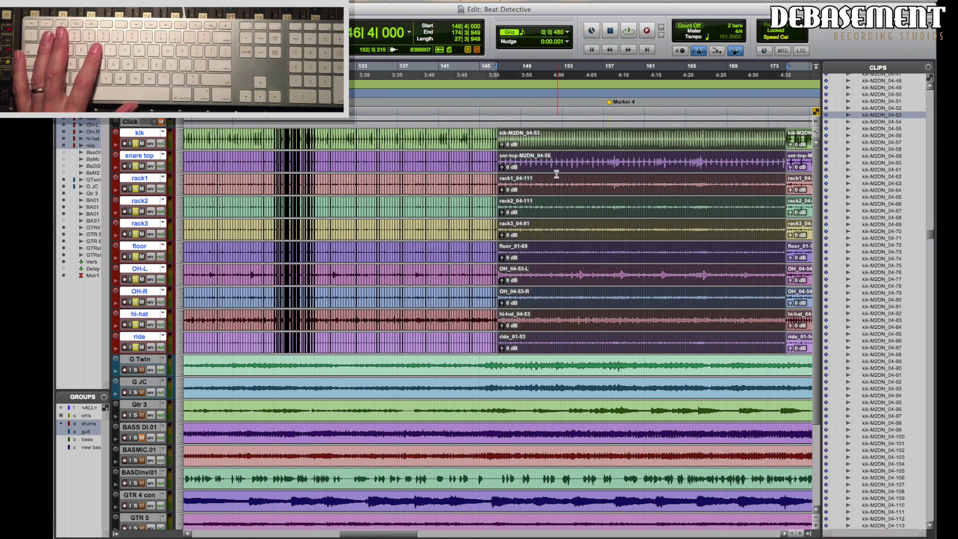
left_click(568, 137)
key("t")
key("t")
key("t")
key("t")
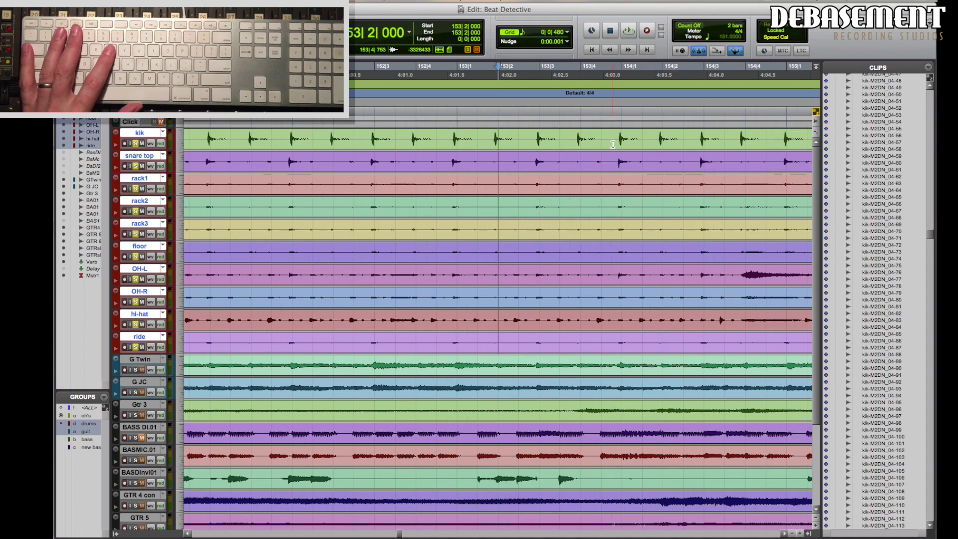
key("r")
key("r")
key("r")
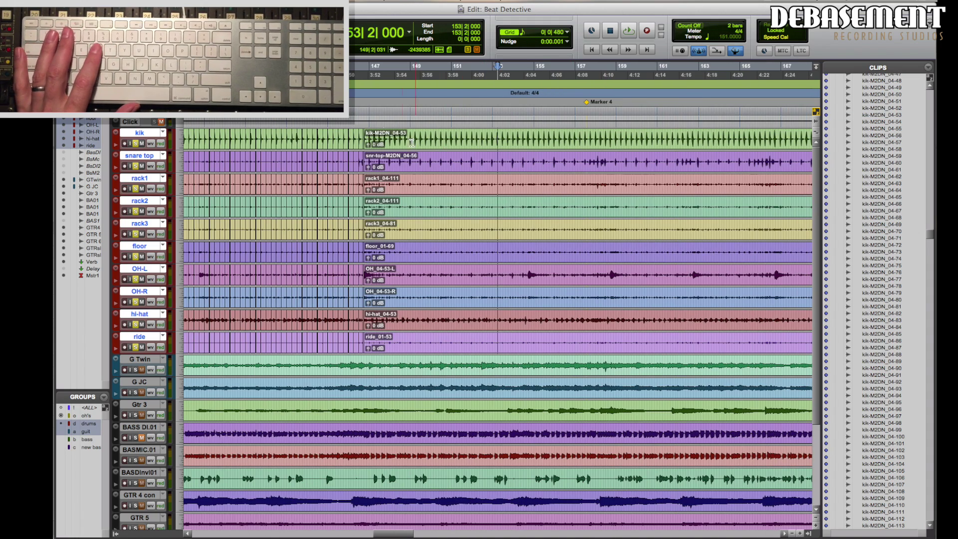
Step: Select all drum tracks from 146|4|000 to 155|1|000, checking the selection start against 147|1
double_click(398, 143)
left_click_drag(736, 135, 535, 132)
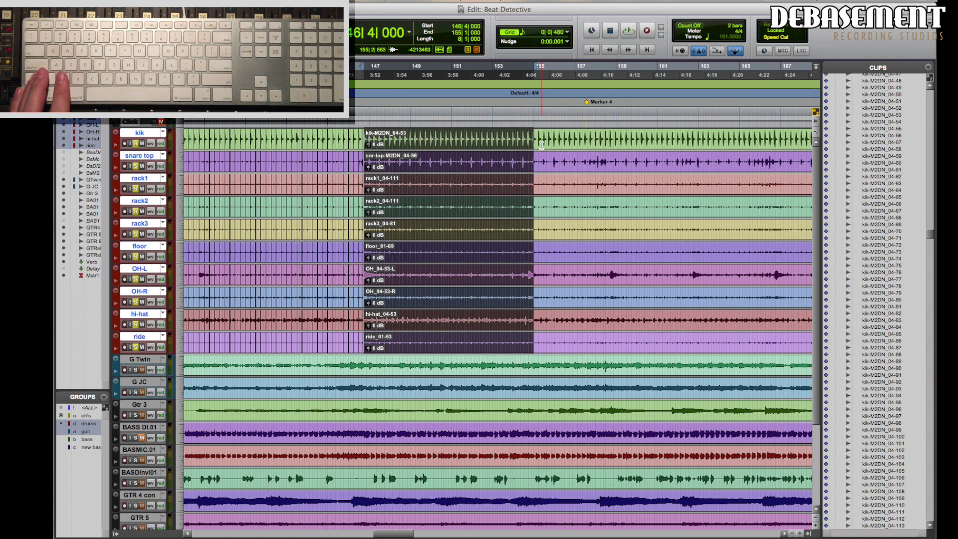
key("t")
key("t")
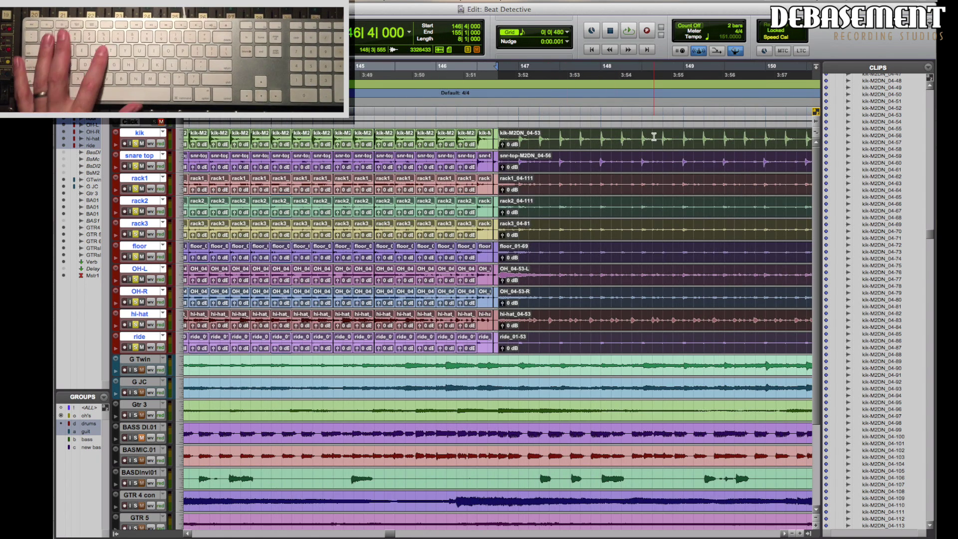
key("super+bracketright")
key("super+bracketright")
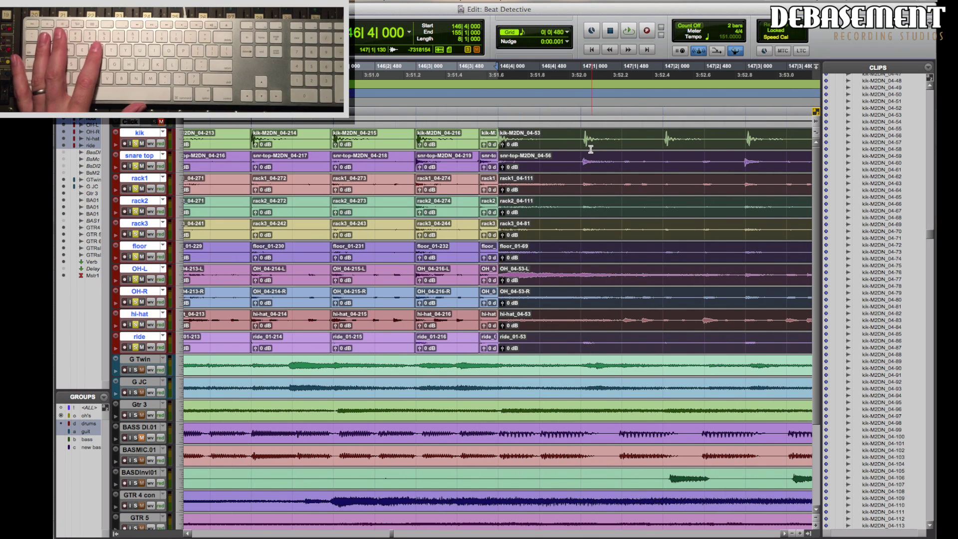
left_click(577, 132, "shift")
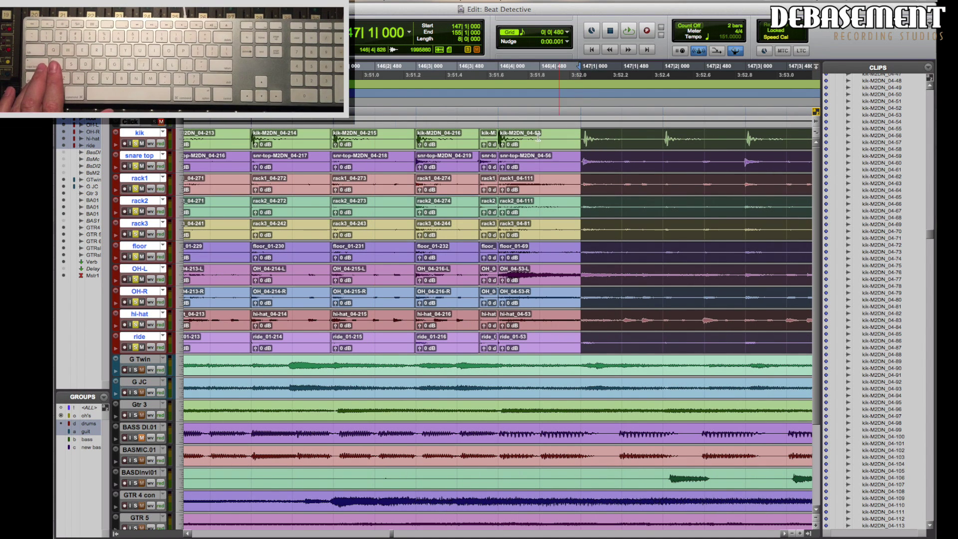
left_click(509, 137, "shift")
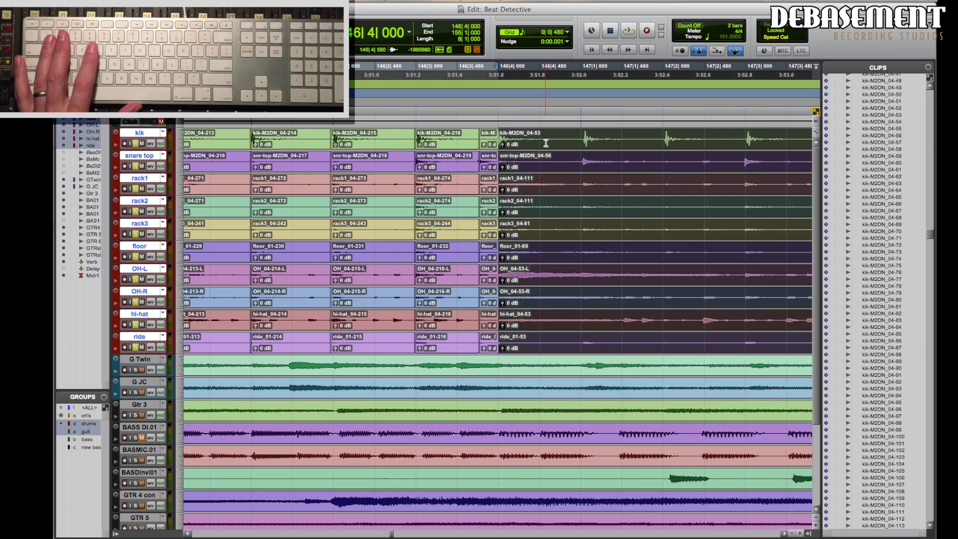
Step: Shorten the drum selection to end at 154|4|000
key("r")
key("r")
key("Right")
key("t")
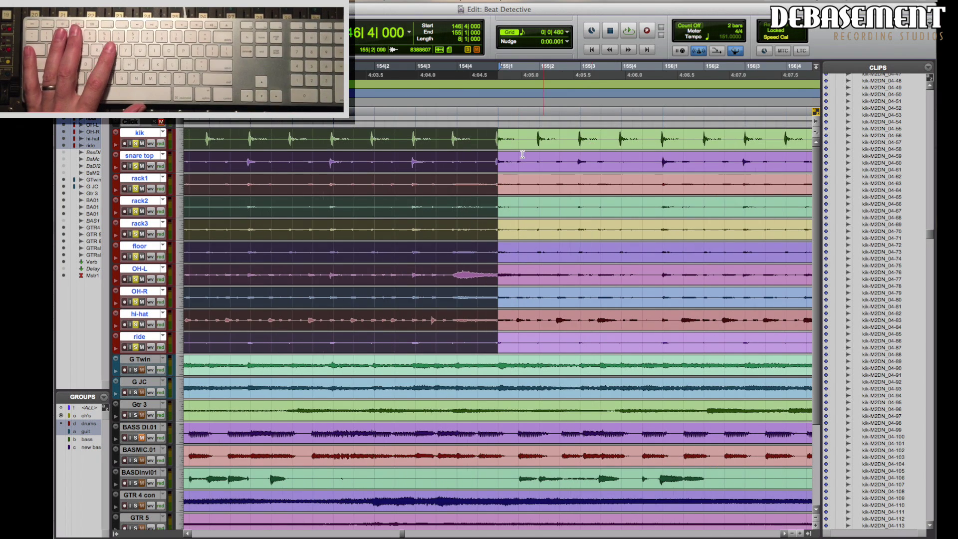
key("t")
left_click(410, 141, "shift")
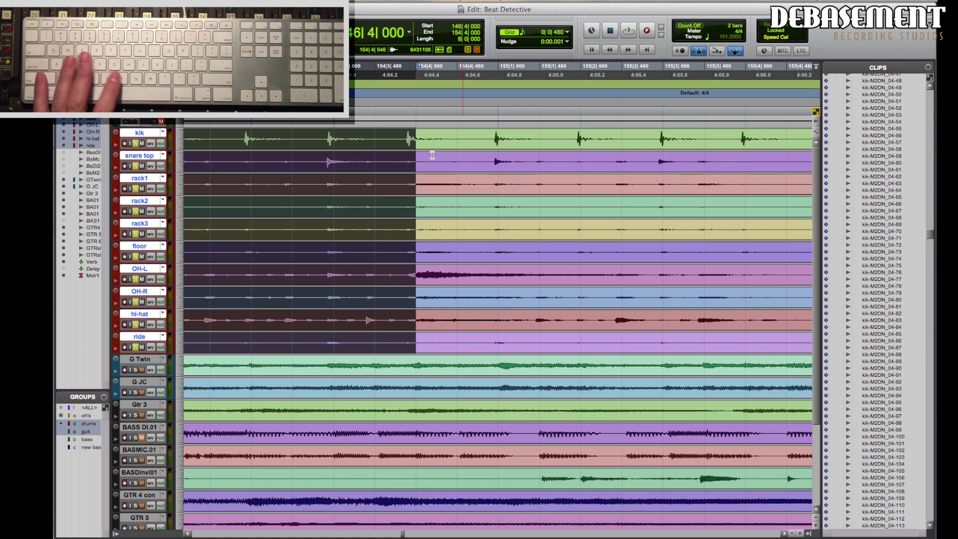
Step: Separate the drum clips at 154|4|000 and trim the end of the preceding clips back to the kick transient at 154|3|854
key("b")
left_click(365, 137)
key("Tab")
key("Tab")
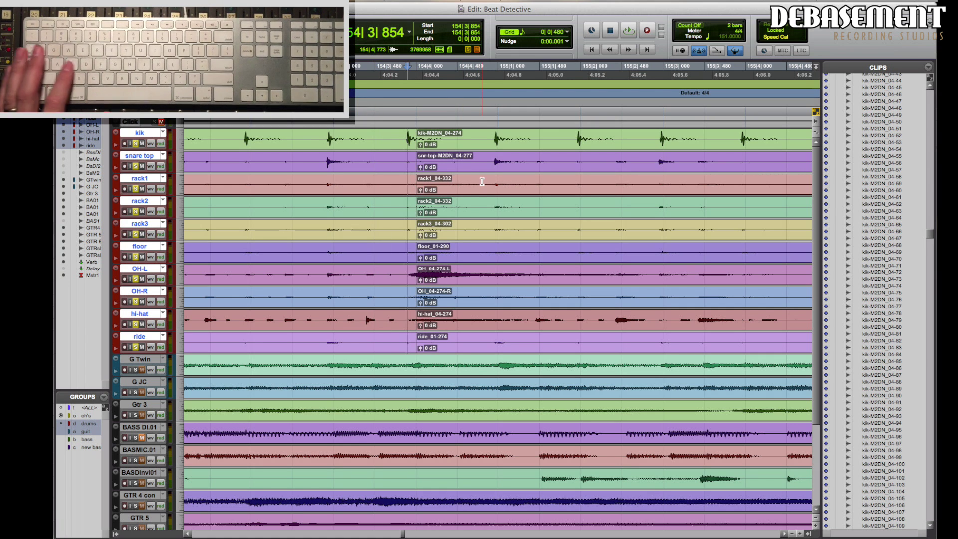
key("s")
left_click(364, 141)
Step: Select the drum section from 146|4|000 to 154|4|000 on all drum tracks and check the selection's start
double_click(369, 149)
key("shift+Tab")
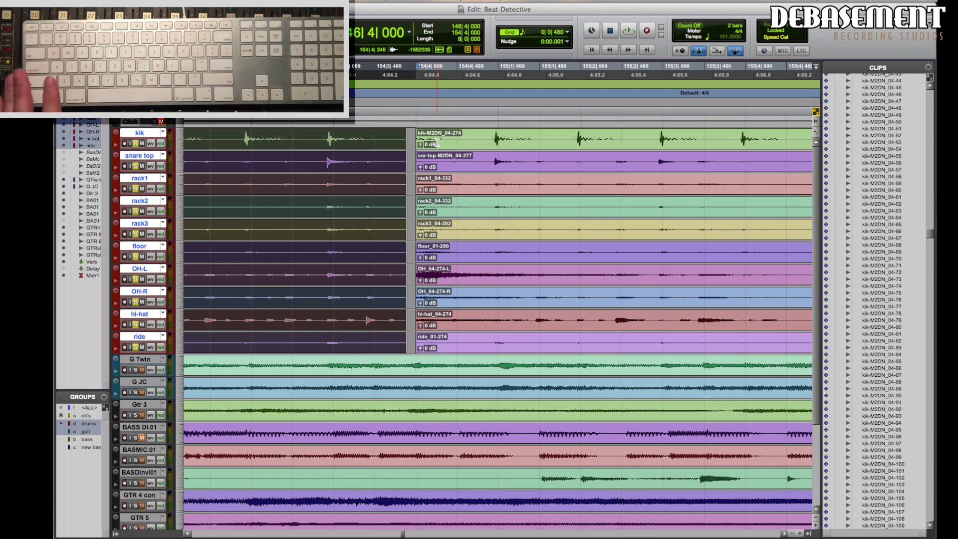
key("Left")
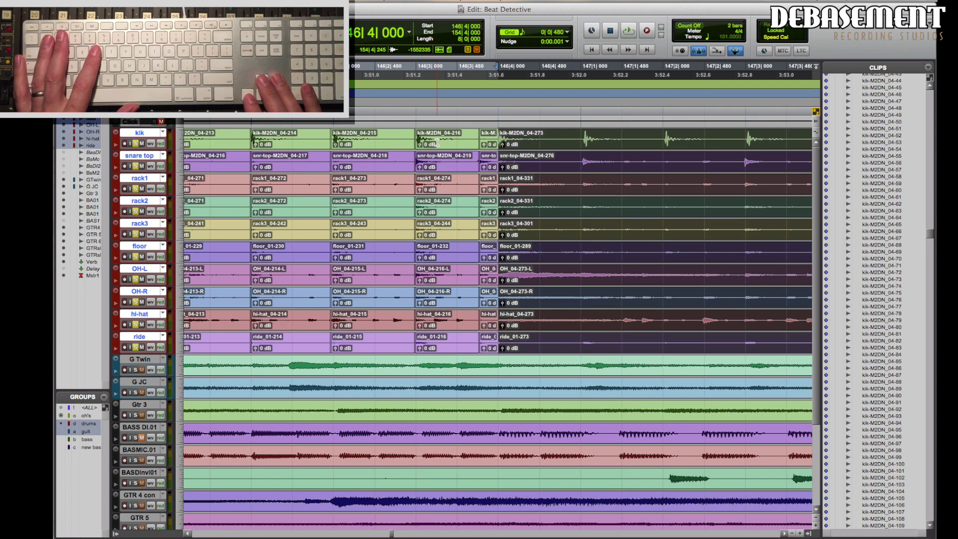
key("r")
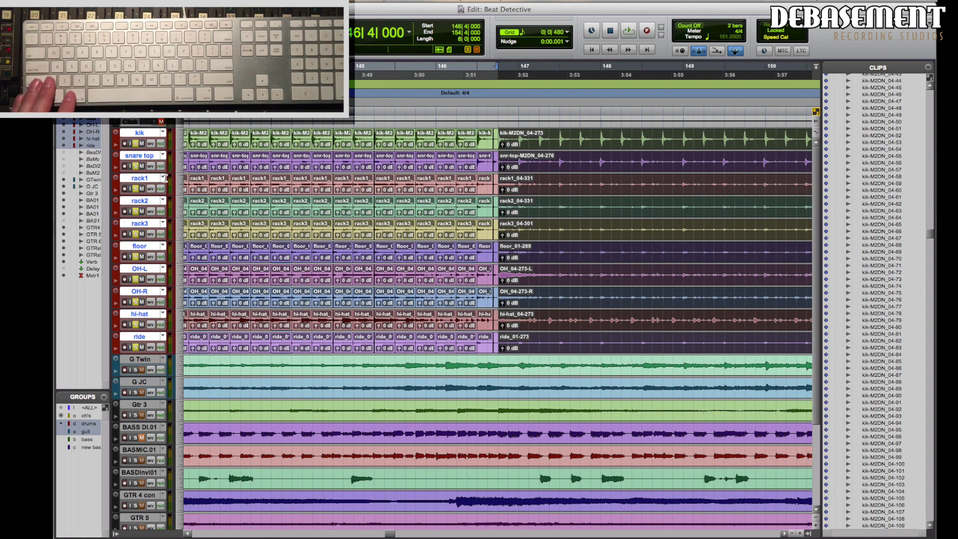
Step: Open Beat Detective, limit the selection to the kik and snare top tracks, and analyze them for Clip Separation
key("super+8")
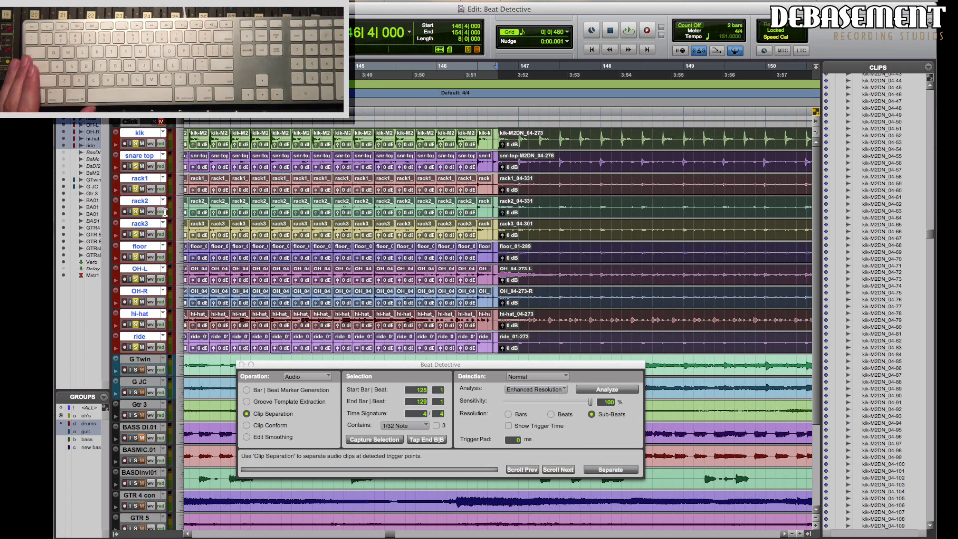
left_click(143, 157, "alt")
left_click(139, 133)
left_click(147, 157, "shift")
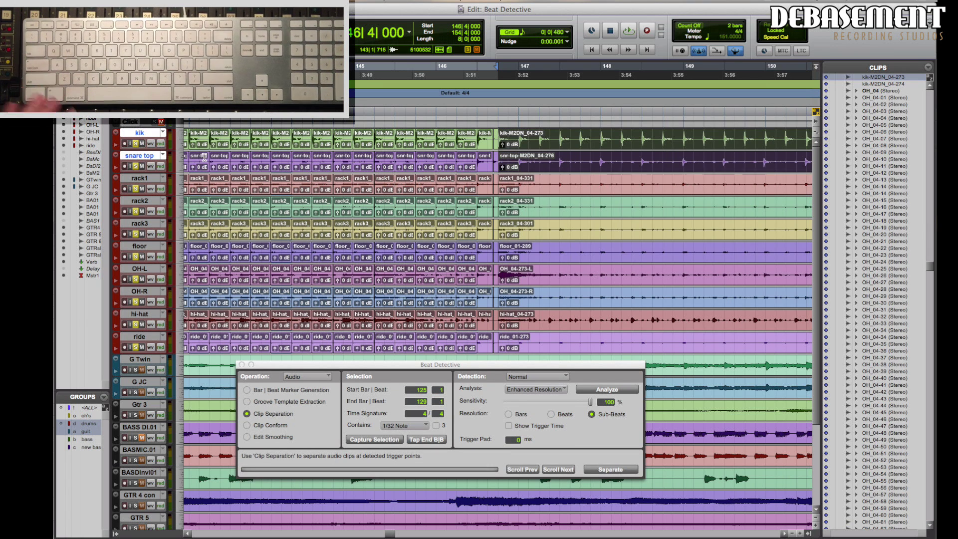
left_click(609, 390)
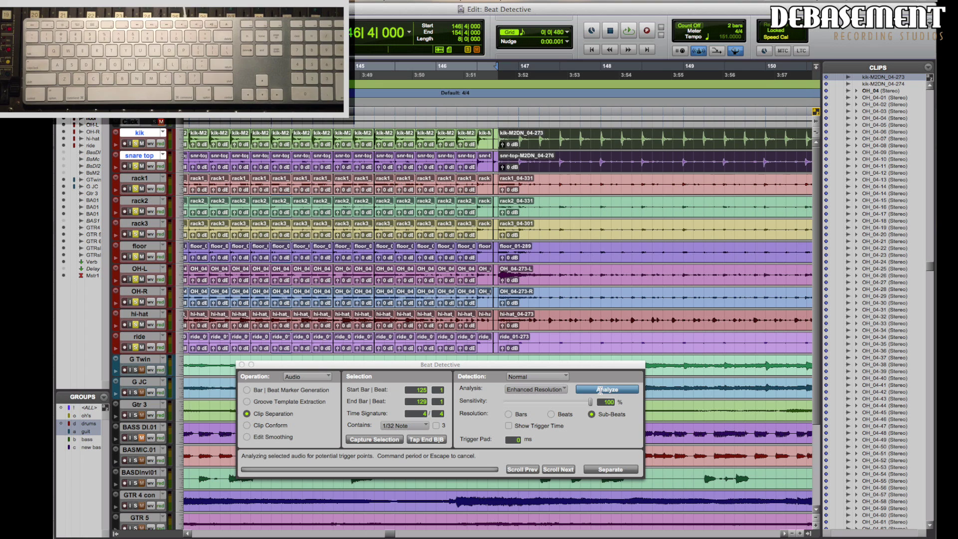
Step: Enlarge the kik and snare top tracks and lower the detection sensitivity to 14%, checking the triggers against the hits after 146|4
key("e")
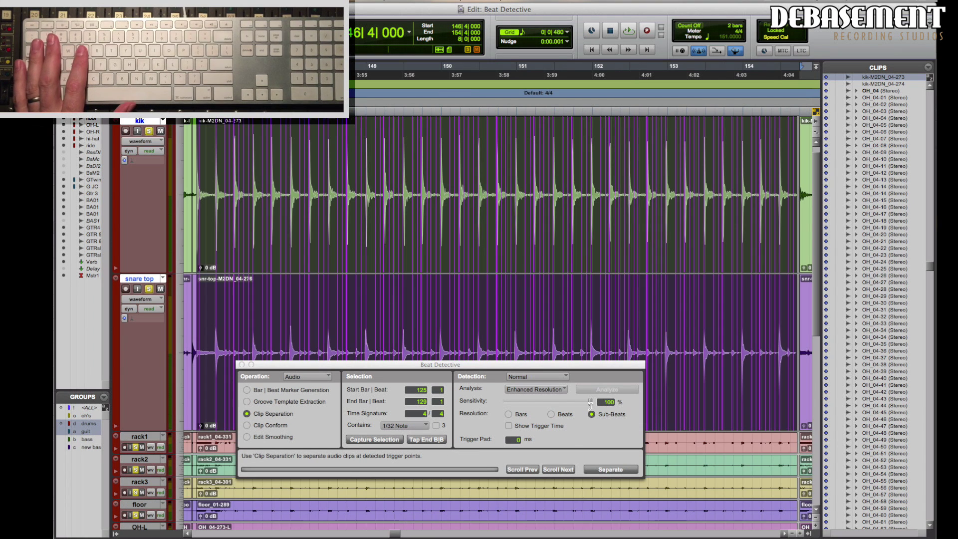
key("t")
key("t")
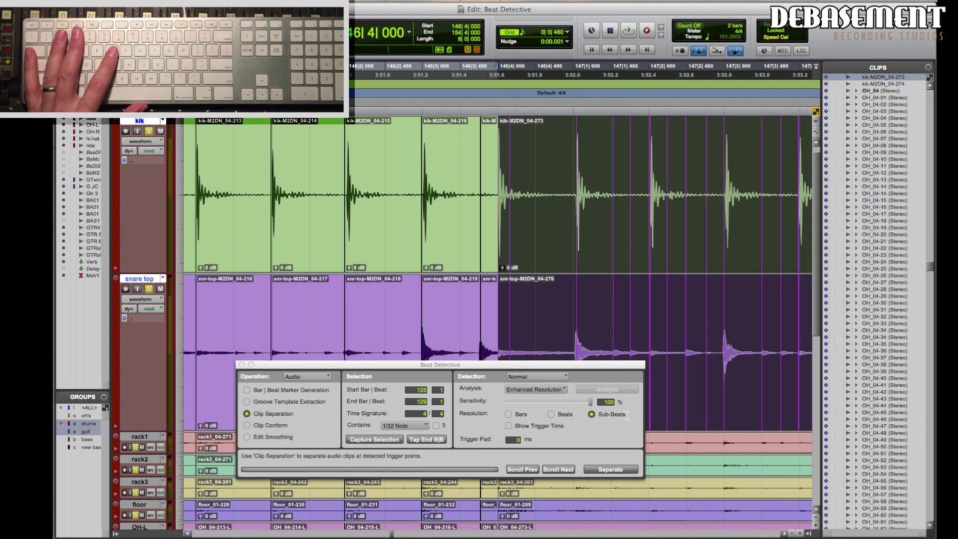
left_click_drag(590, 366, 472, 287)
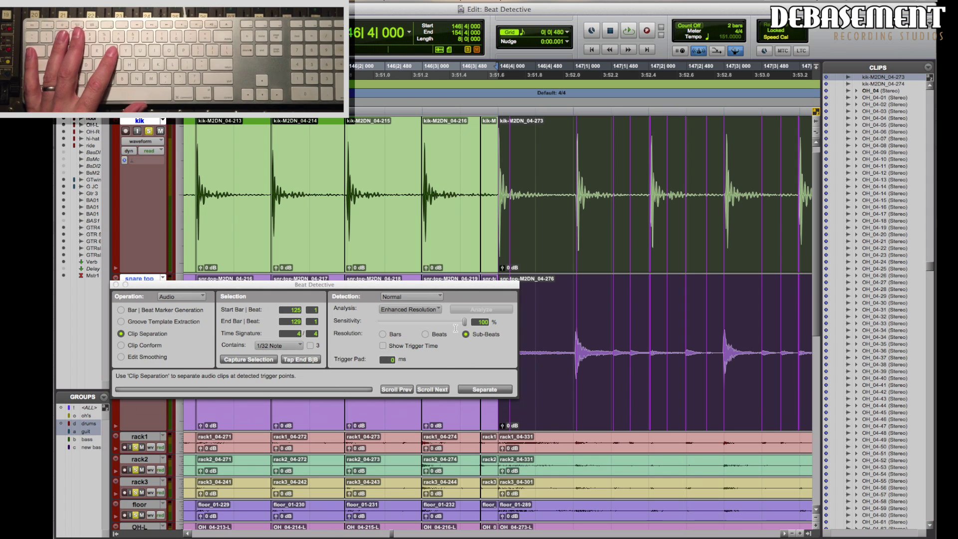
left_click_drag(464, 323, 386, 323)
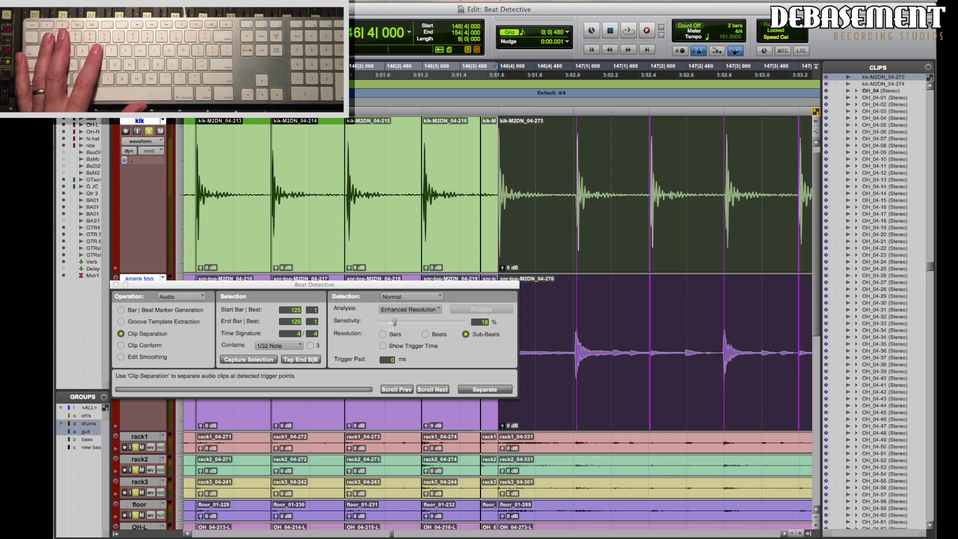
key("r")
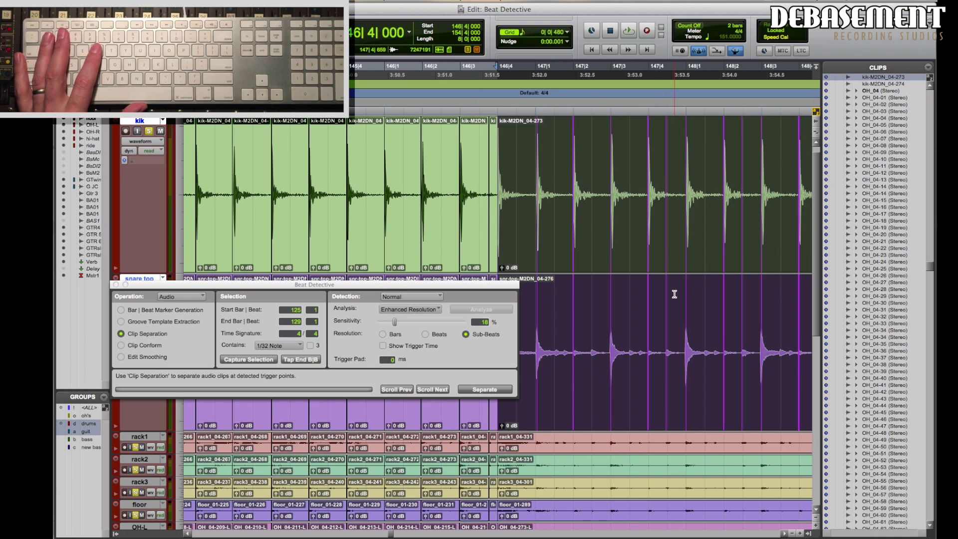
left_click_drag(395, 323, 396, 323)
left_click_drag(394, 323, 392, 323)
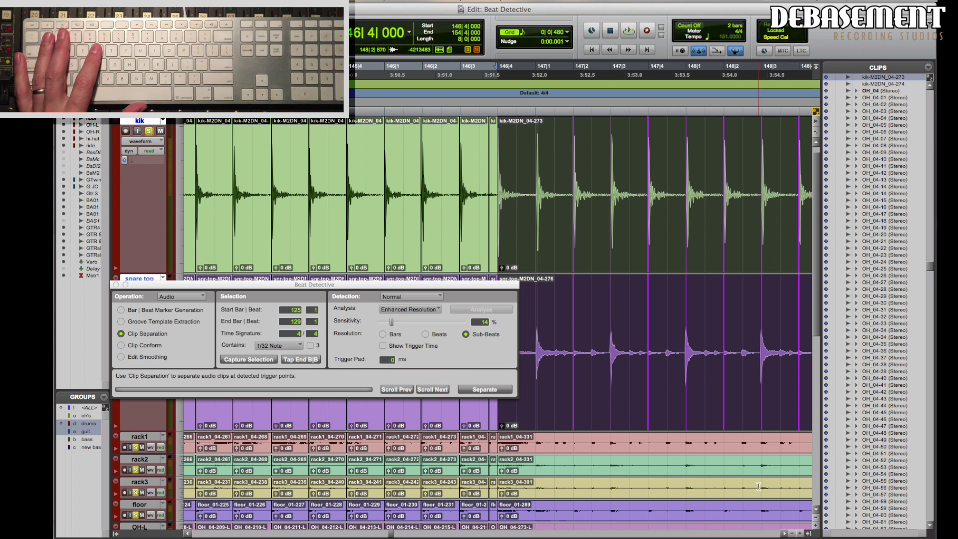
Step: Check the triggers toward the end of the selection near 154|4 and set the detection sensitivity to 15%
left_click(765, 534)
left_click(765, 534)
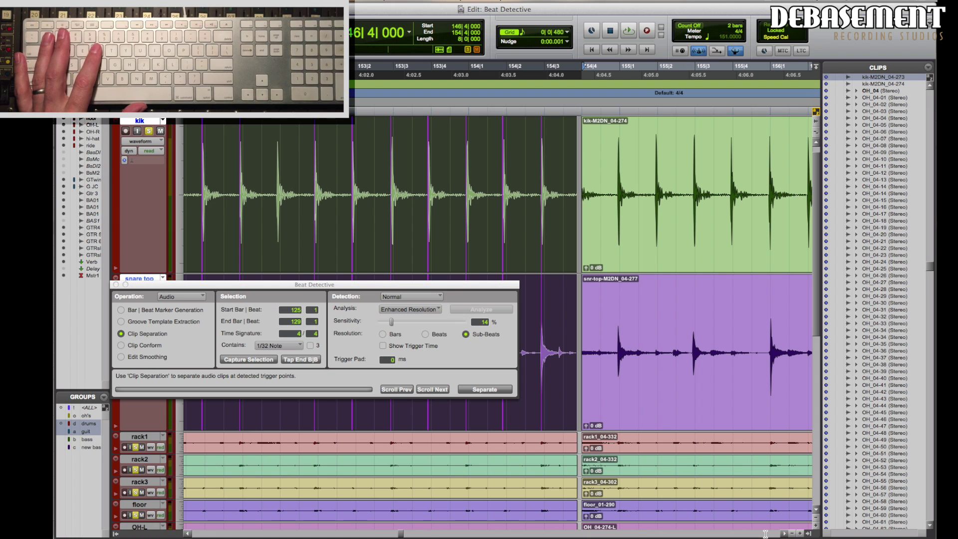
left_click_drag(356, 282, 598, 281)
key("r")
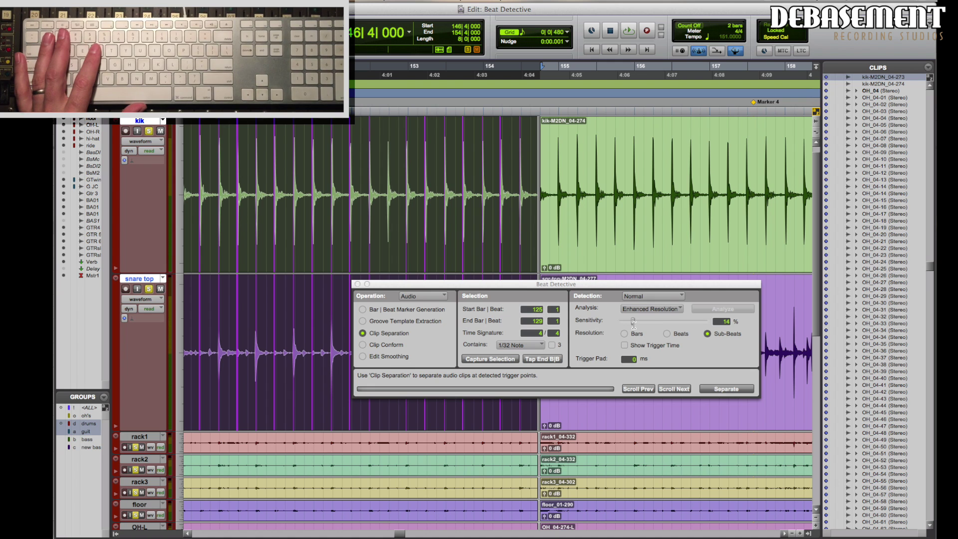
left_click_drag(634, 323, 634, 323)
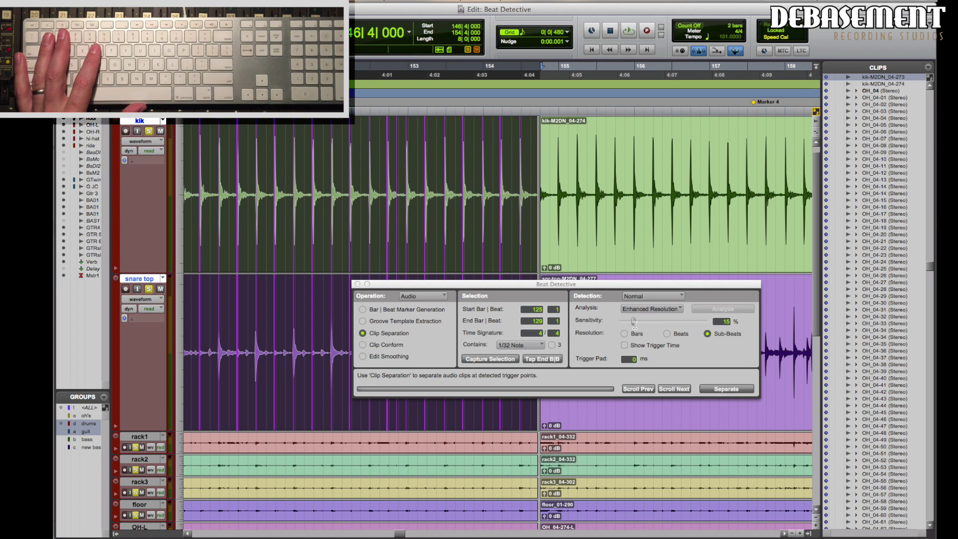
left_click_drag(402, 287, 474, 281)
Step: Delete the trigger on the snare hit just before 153|1 and place a new trigger on that hit
key("t")
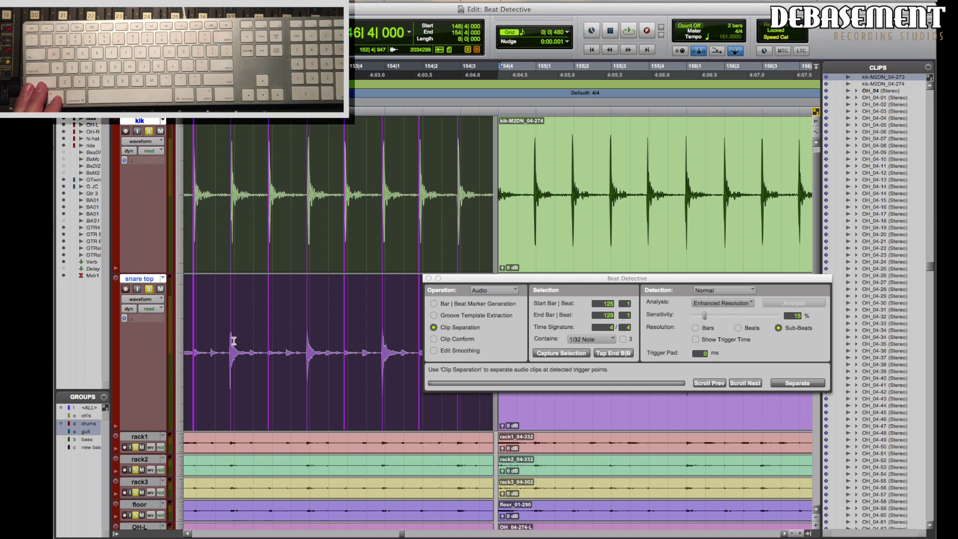
left_click(230, 403, "alt")
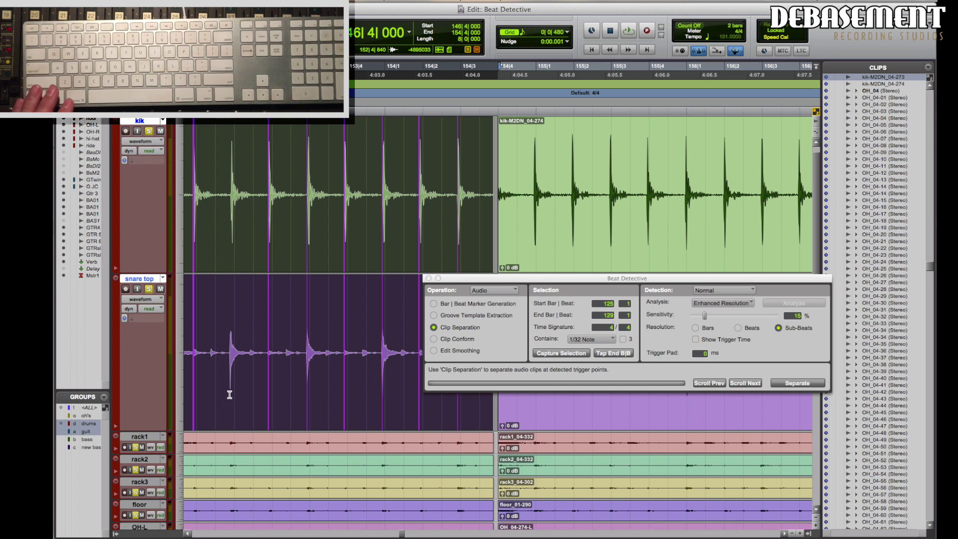
left_click(229, 401, "ctrl")
key("t")
key("t")
key("t")
key("r")
key("r")
key("r")
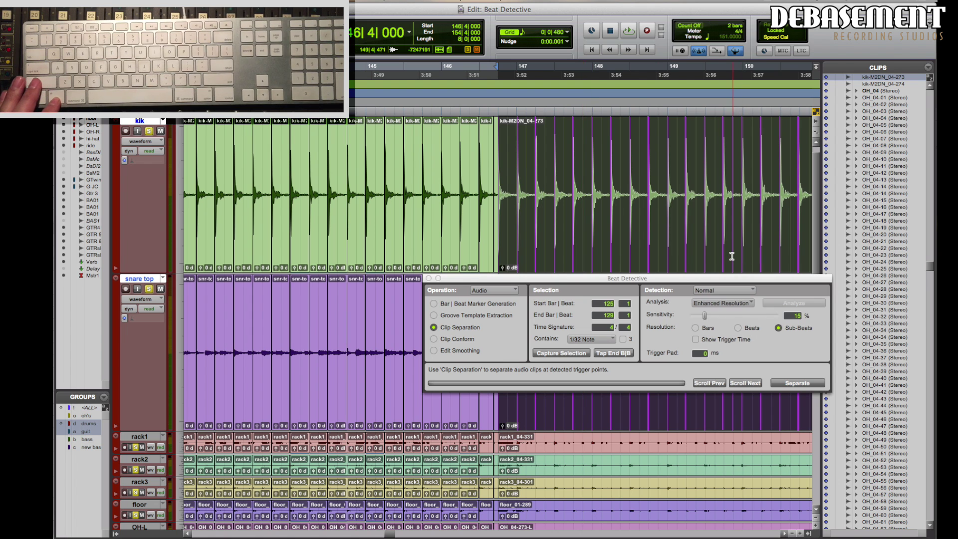
Step: Return the tracks to normal height, extend the selection to all drum tracks, and separate the clips at the triggers
left_click_drag(745, 278, 515, 241)
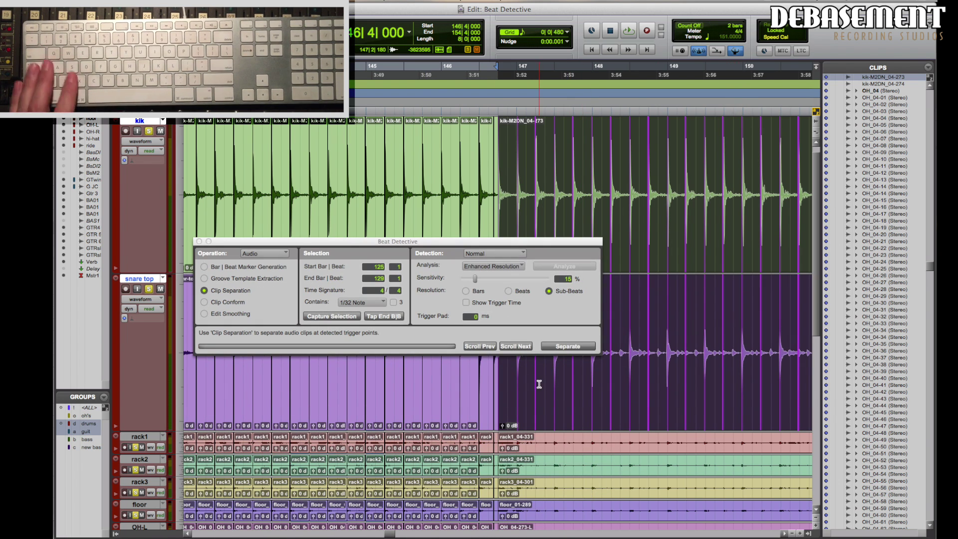
key("e")
key("shift+;")
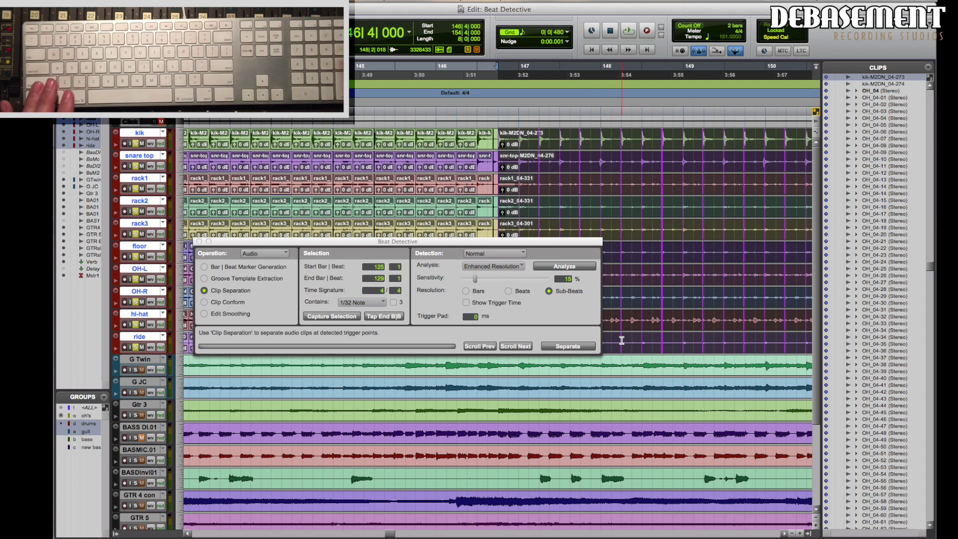
left_click(567, 346)
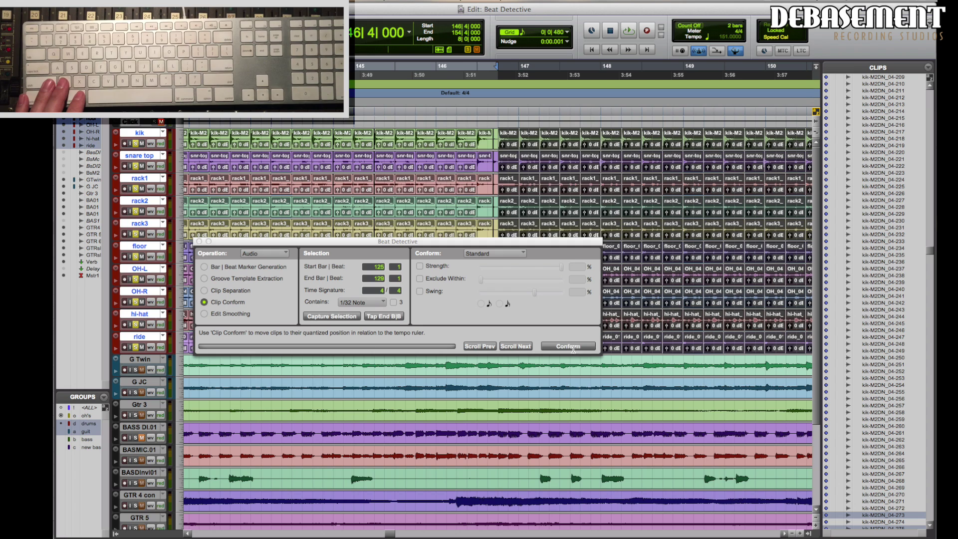
Step: Capture the selection as 146|4 to 154|4 and conform the separated drum clips to the grid using Standard conform
left_click(569, 346)
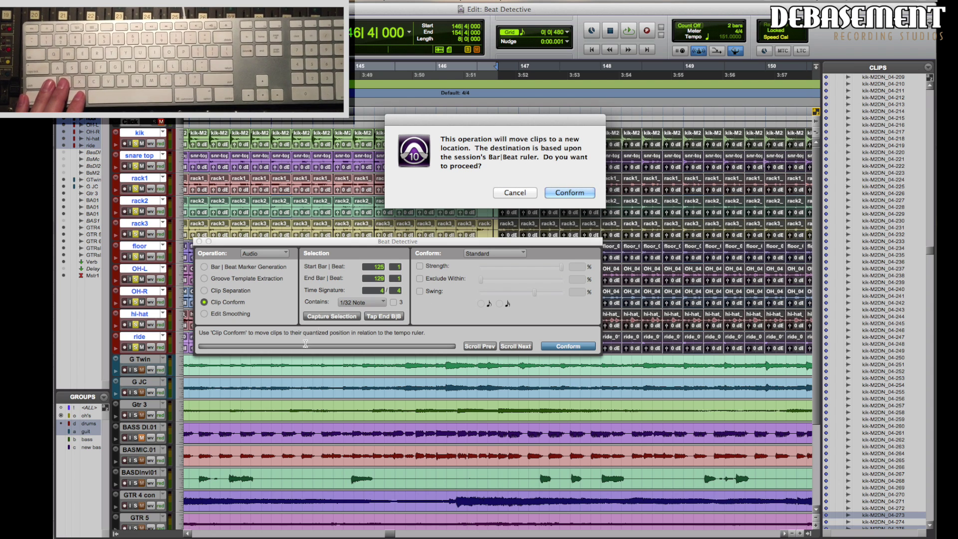
left_click(508, 192)
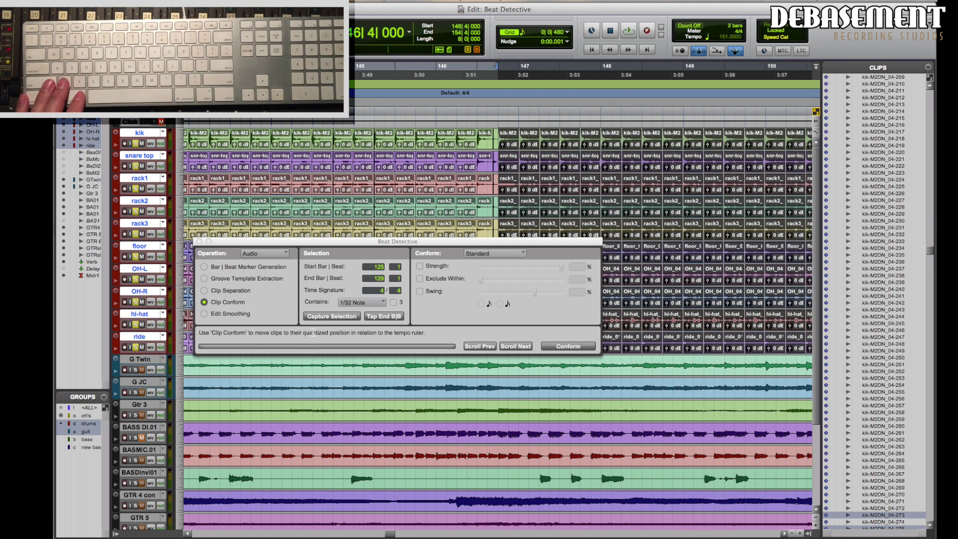
left_click(570, 346)
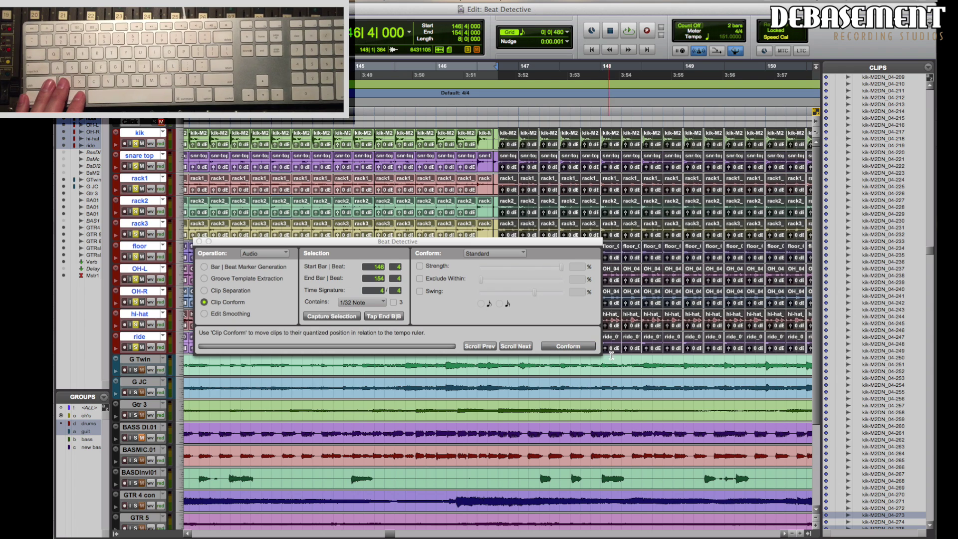
Step: Apply Edit Smoothing with Fill And Crossfade to the conformed drum clips and move the Beat Detective window off the drum tracks
left_click(204, 313)
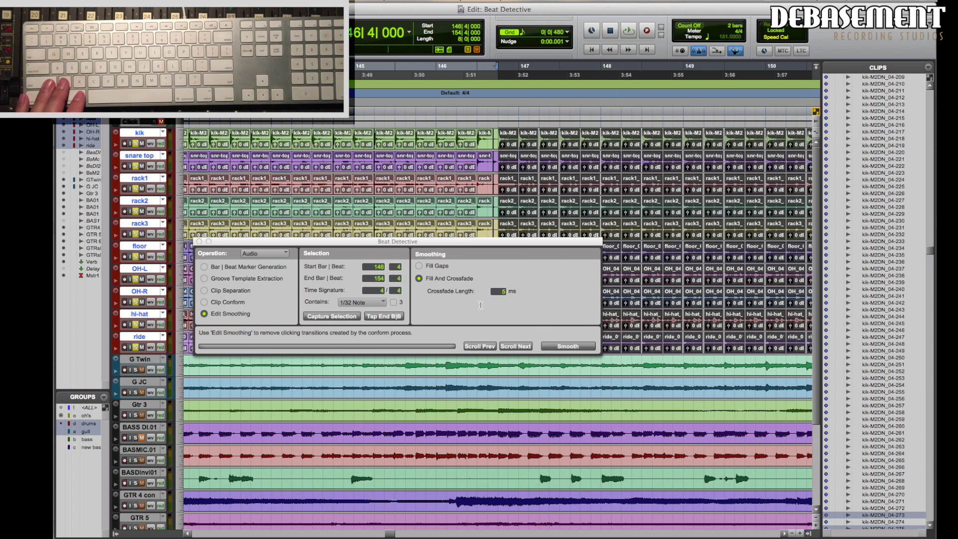
left_click(576, 346)
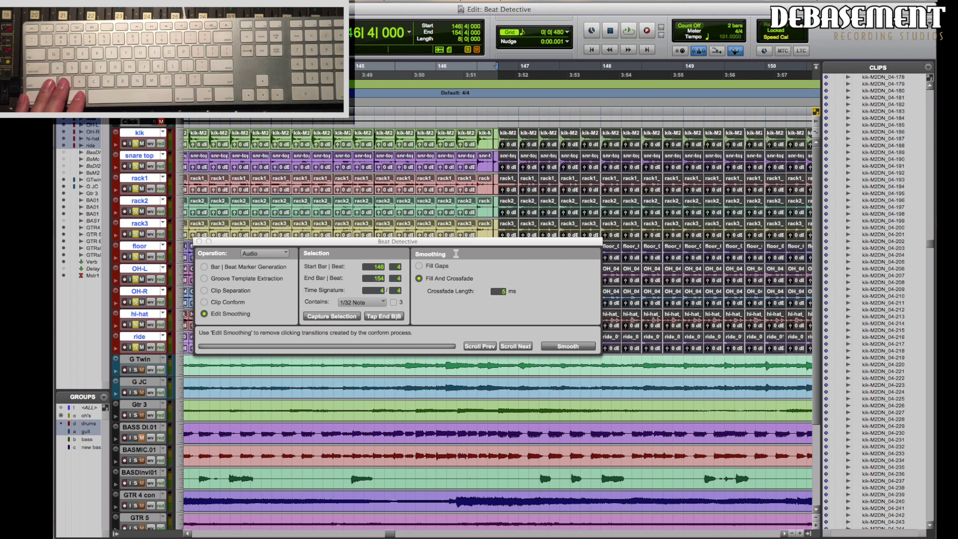
left_click_drag(455, 241, 543, 396)
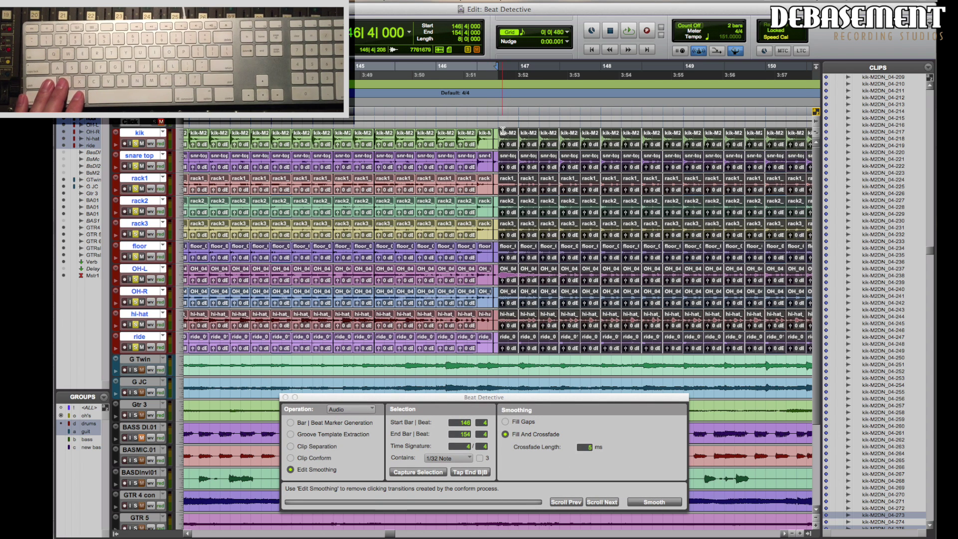
Step: Crossfade all drum tracks across the edit just before 146|4|000, from 146|3|948 to 146|3|956
key("t")
key("t")
key("t")
key("t")
key("t")
key("t")
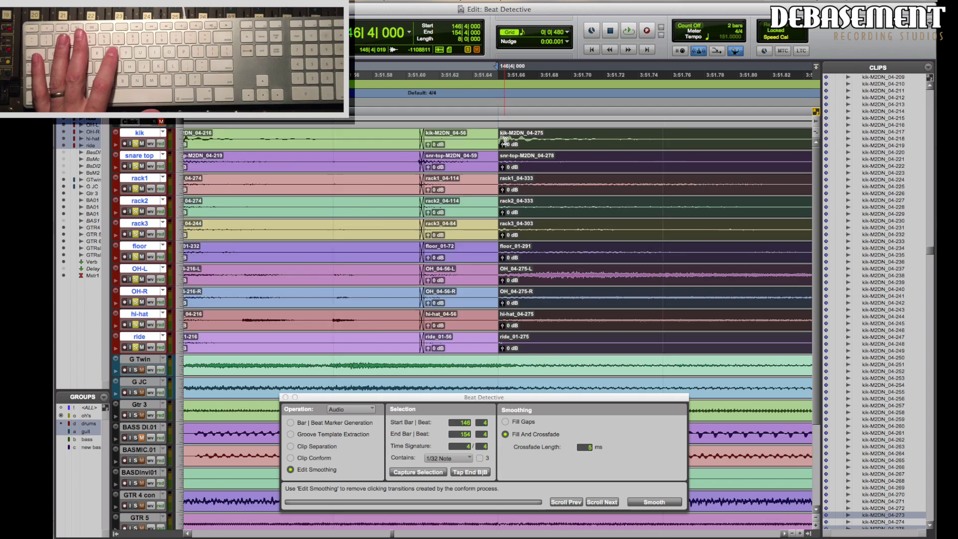
left_click_drag(501, 138, 482, 147)
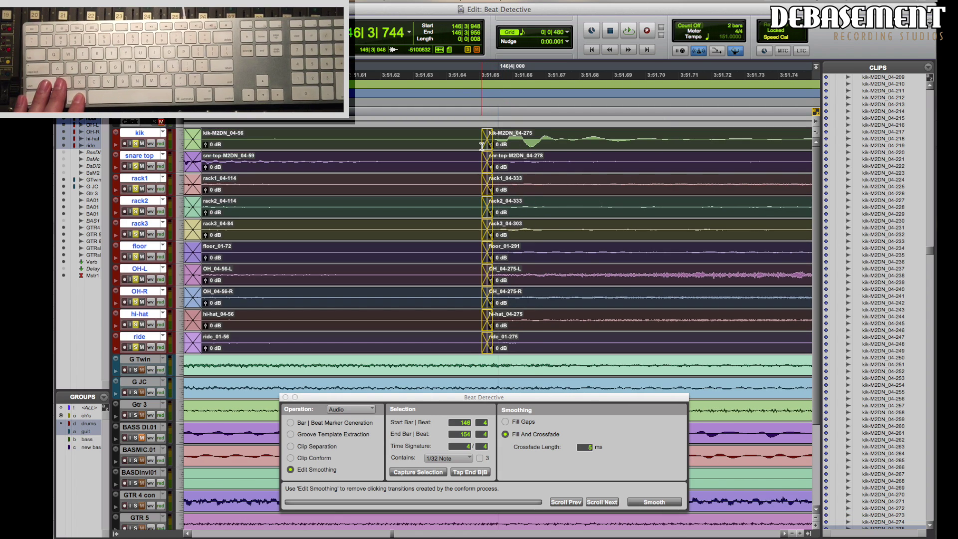
Step: Review the edited drum tracks around 146|4 to 154|4 in relation to the surrounding sections of the song
key("r")
key("r")
key("r")
key("r")
key("r")
key("r")
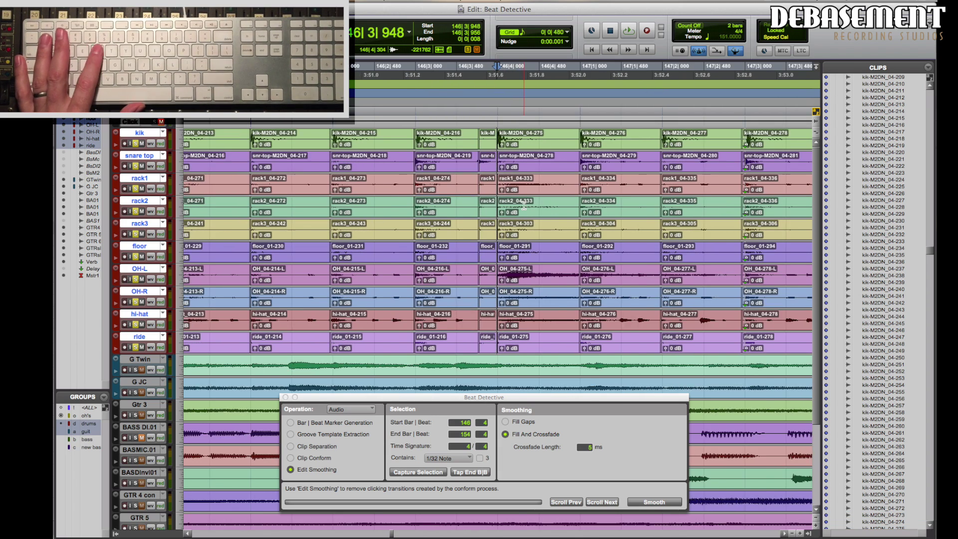
key("r")
key("r")
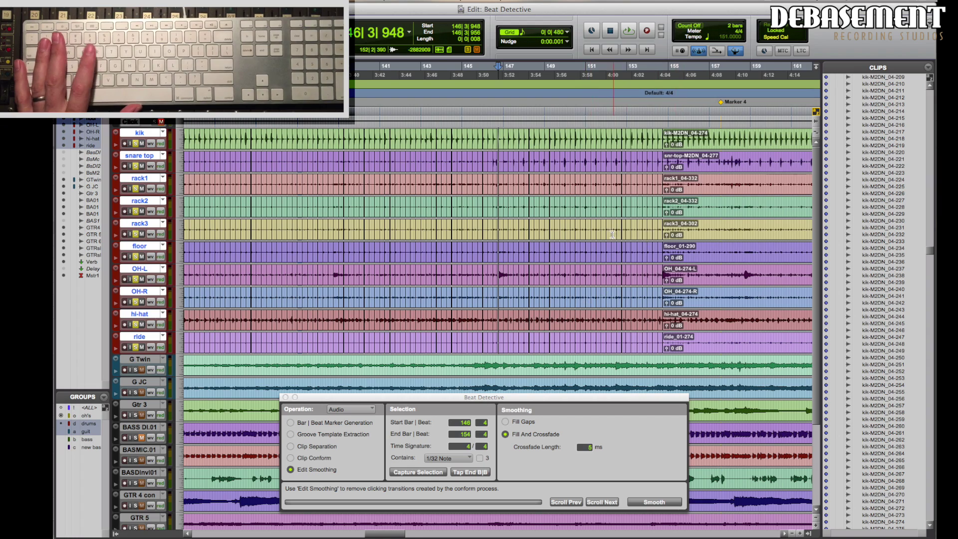
key("r")
key("r")
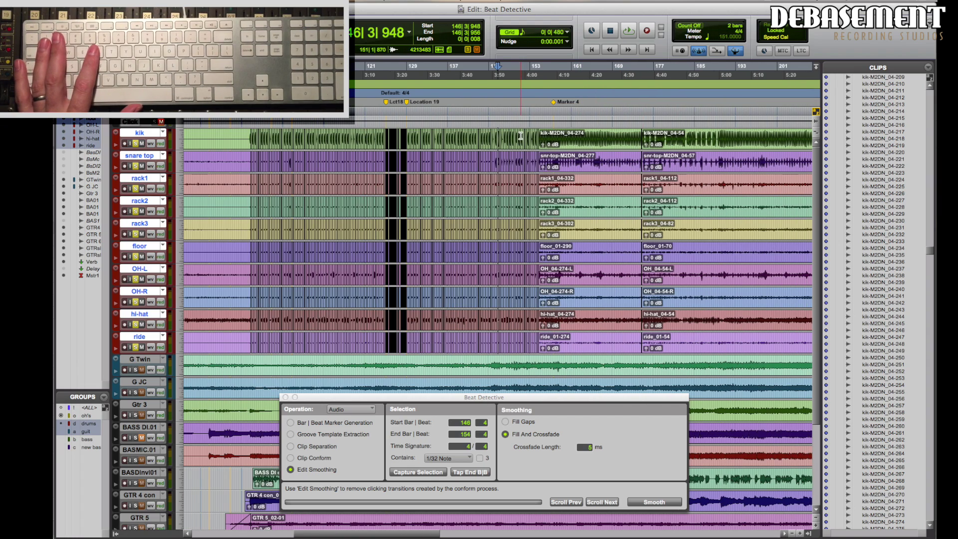
key("t")
key("t")
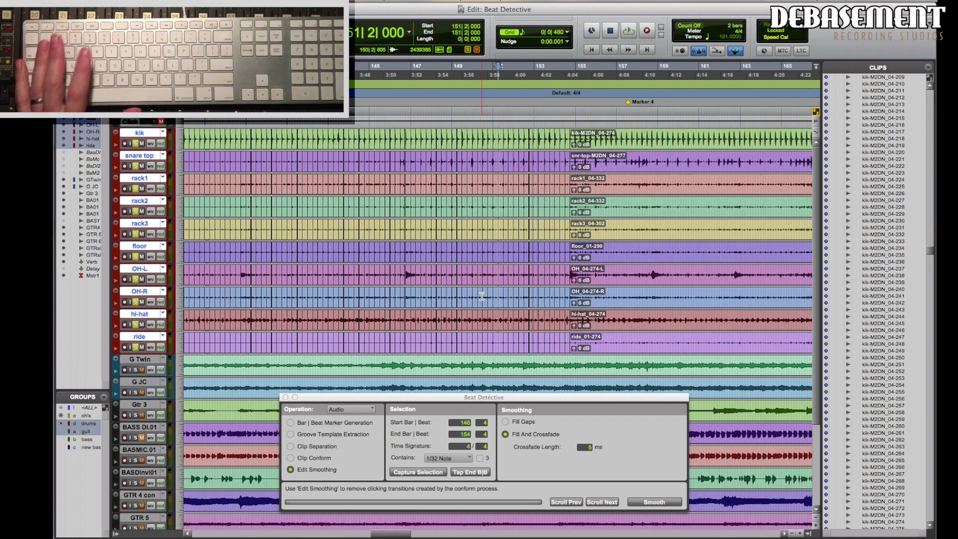